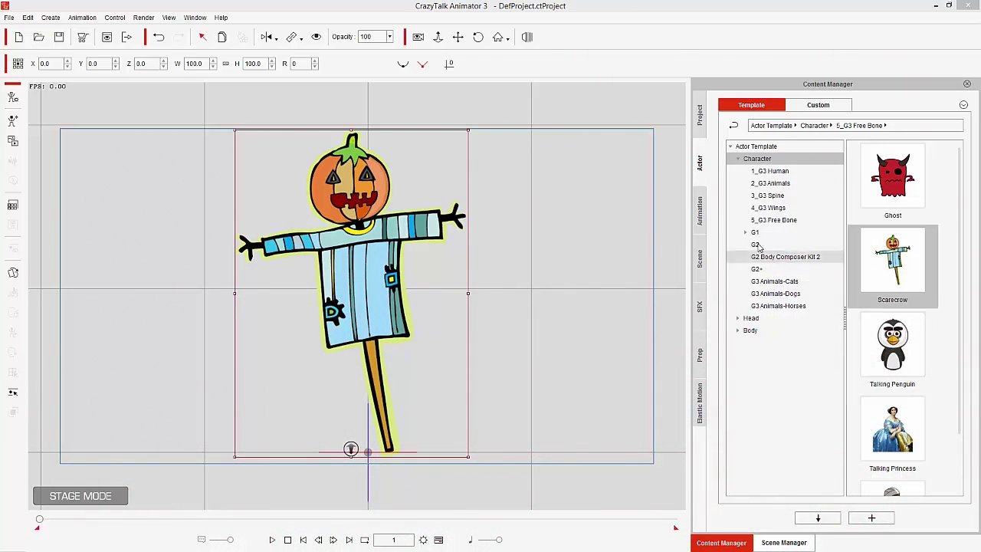
- Open the scarecrow character in Composer mode
click(774, 220)
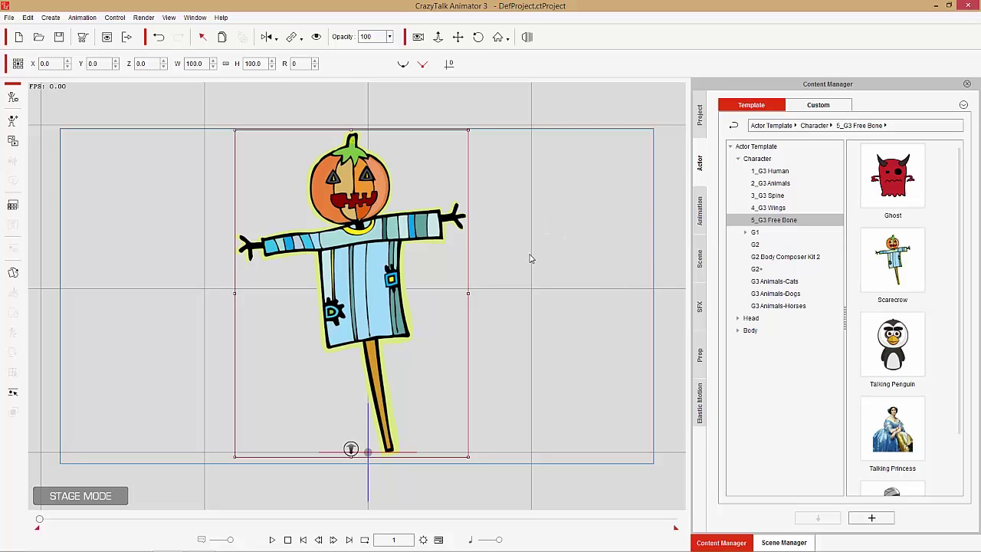
scroll(521, 268, up, 5)
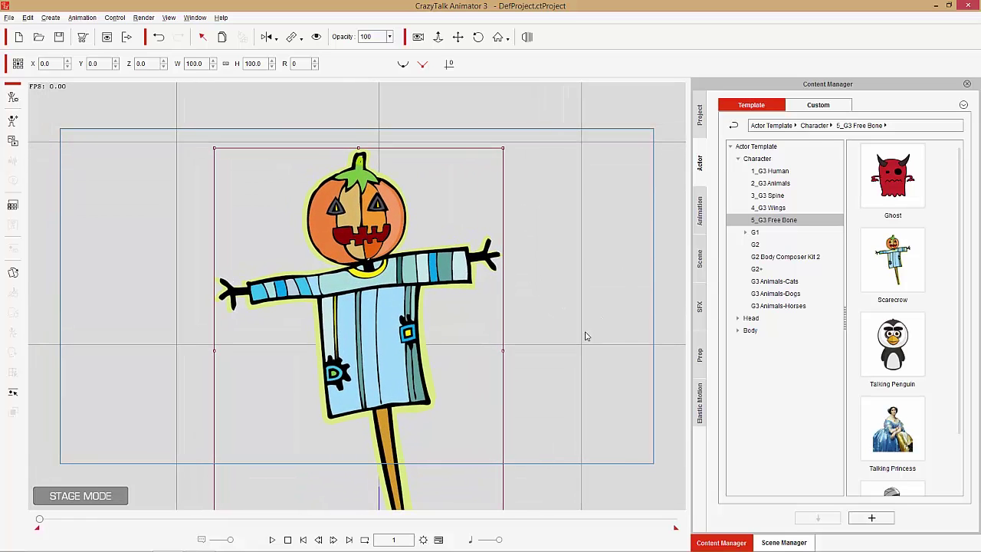
scroll(585, 336, down, 1)
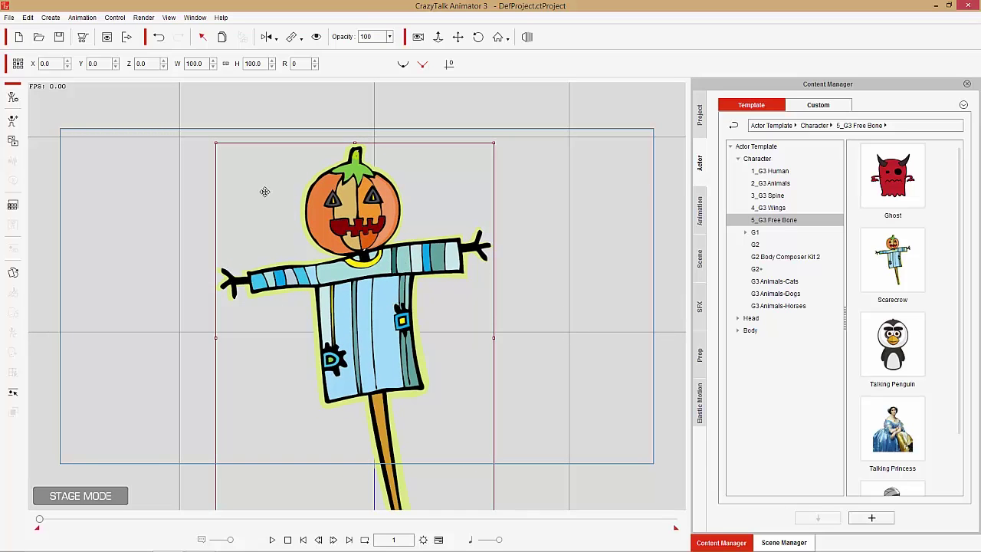
click(13, 97)
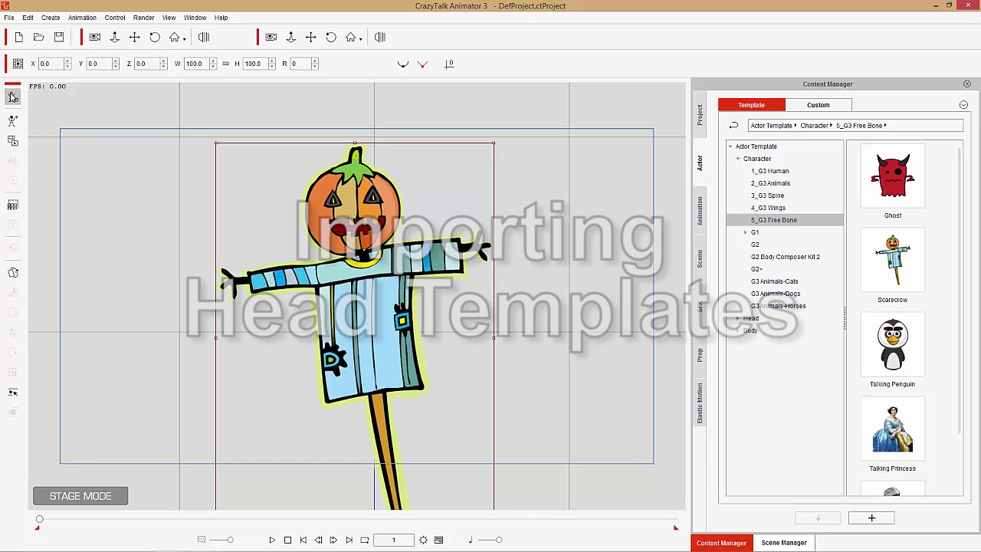
scroll(541, 399, up, 5)
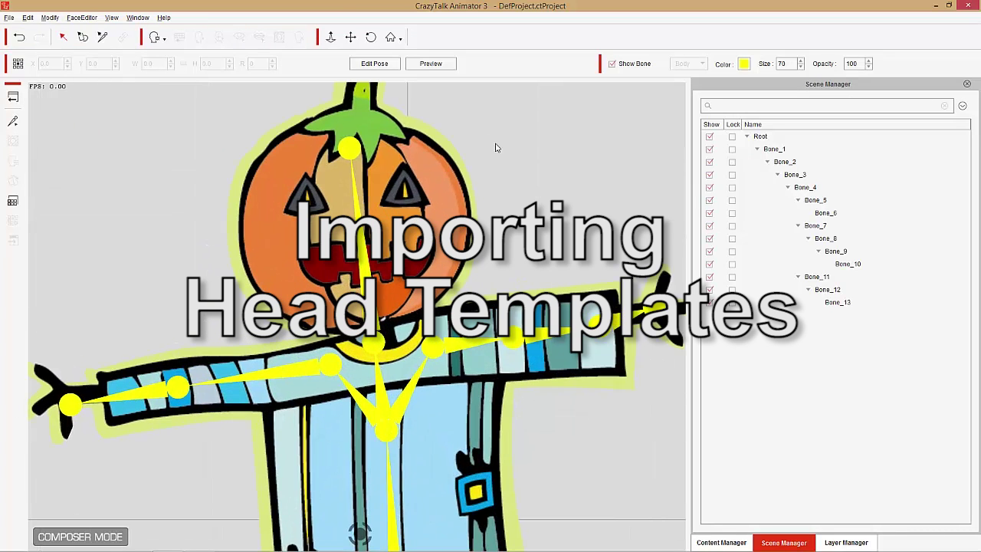
scroll(549, 243, down, 1)
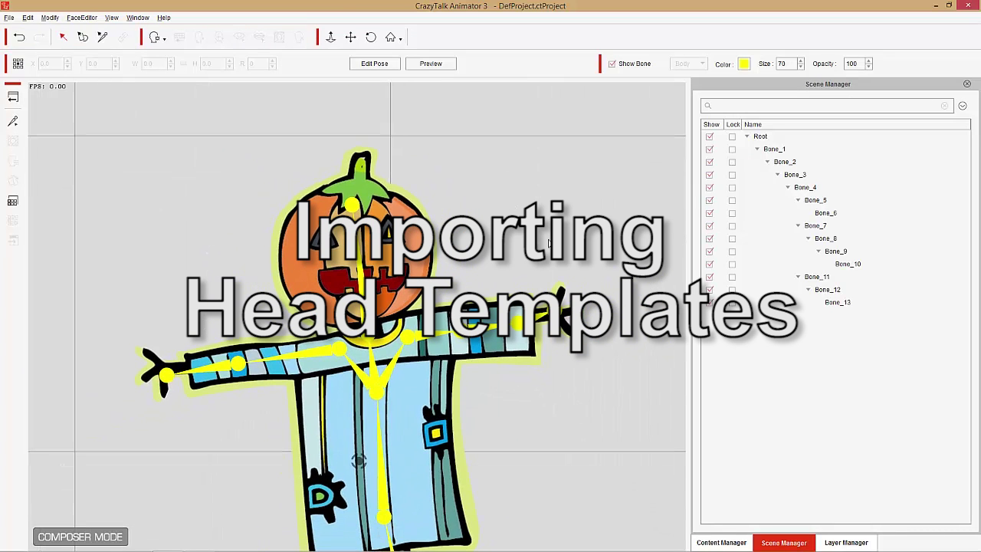
- Open the G2 heads in the head template library
click(725, 541)
click(700, 165)
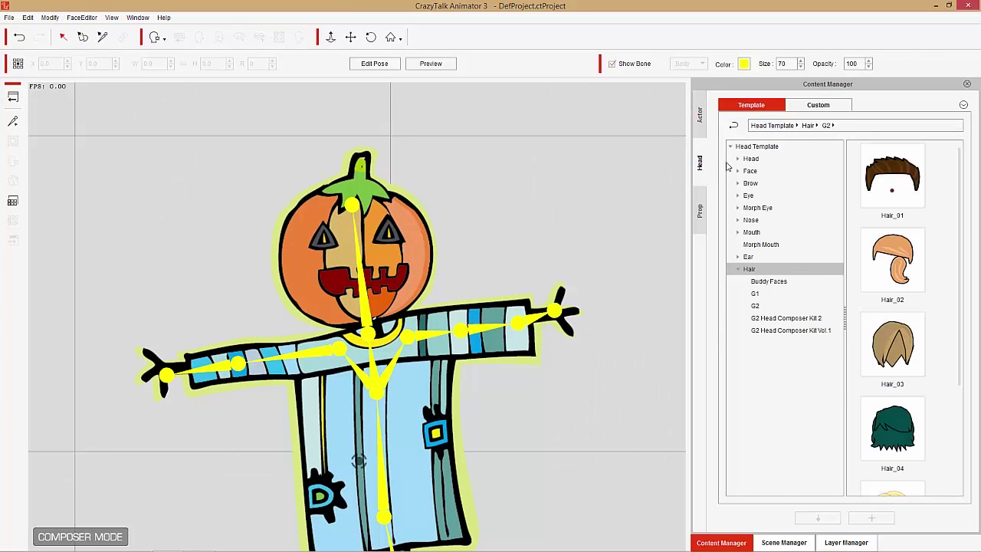
click(750, 159)
click(737, 159)
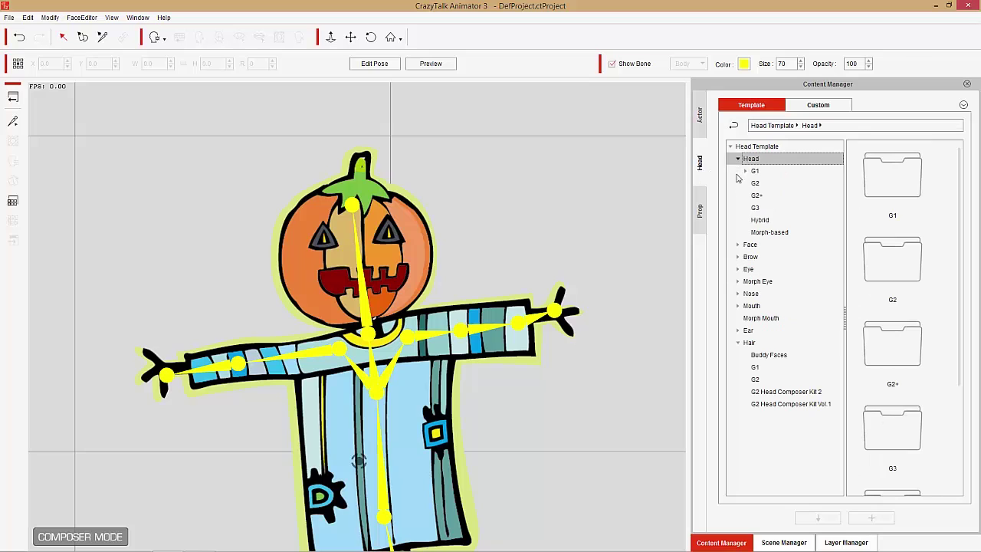
click(788, 188)
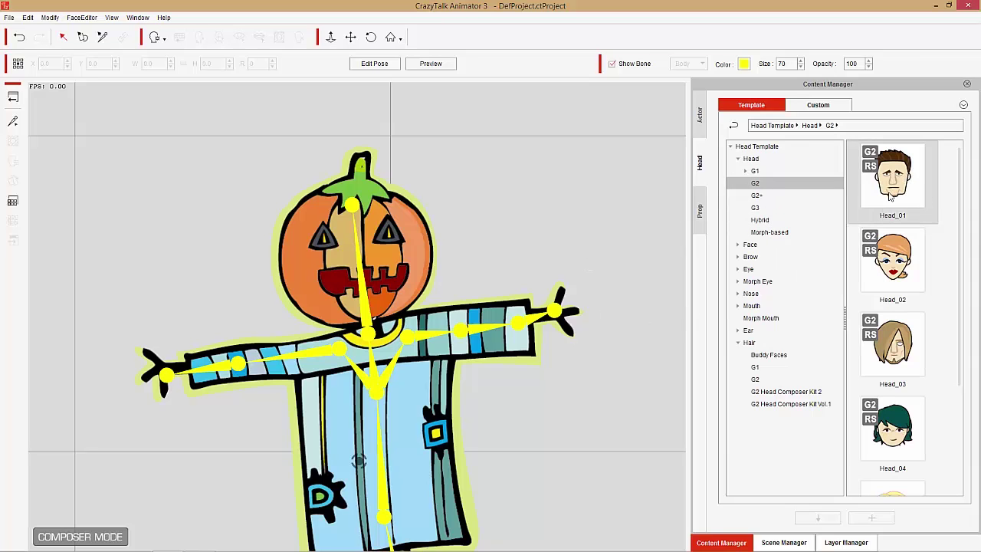
- Attach the G2 template Head_01 to the scarecrow's head bone, applying a front-facing head angle
click(367, 304)
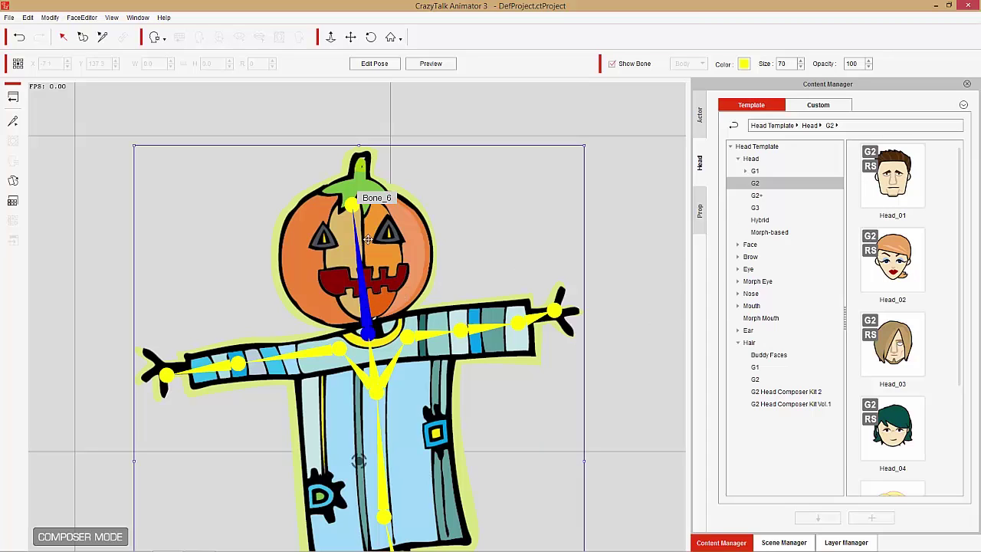
double_click(903, 179)
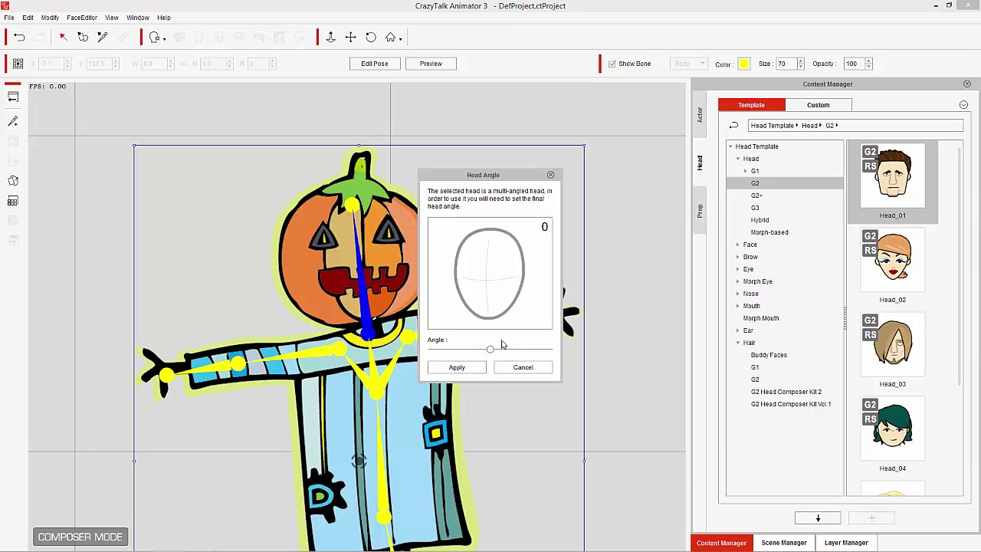
mouse_move(491, 351)
mouse_down()
mouse_move(431, 352)
mouse_move(548, 346)
mouse_move(495, 348)
mouse_up()
click(457, 367)
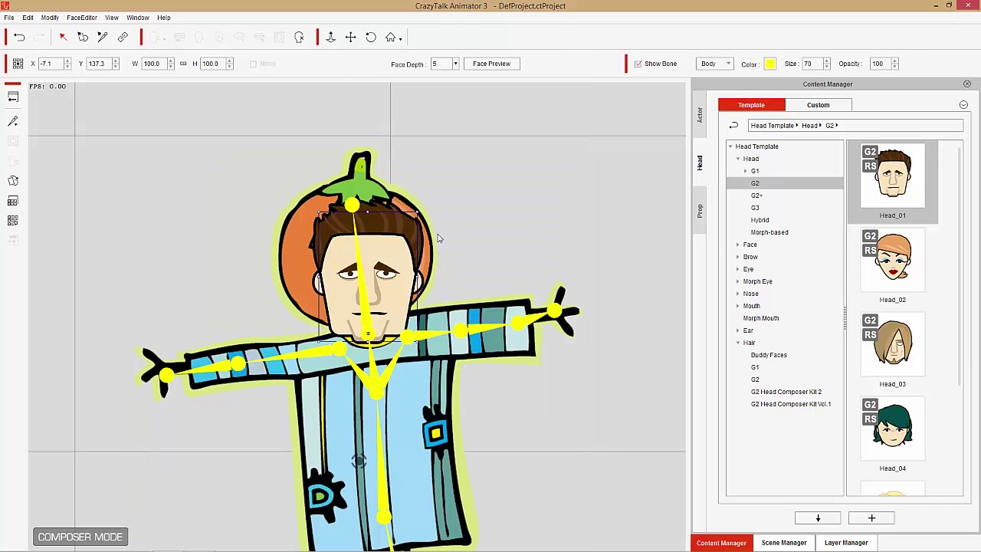
- Tilt the Head_01 head to match the neck, scale it to about 187.4 and position it over the pumpkin
drag(427, 233, 403, 213)
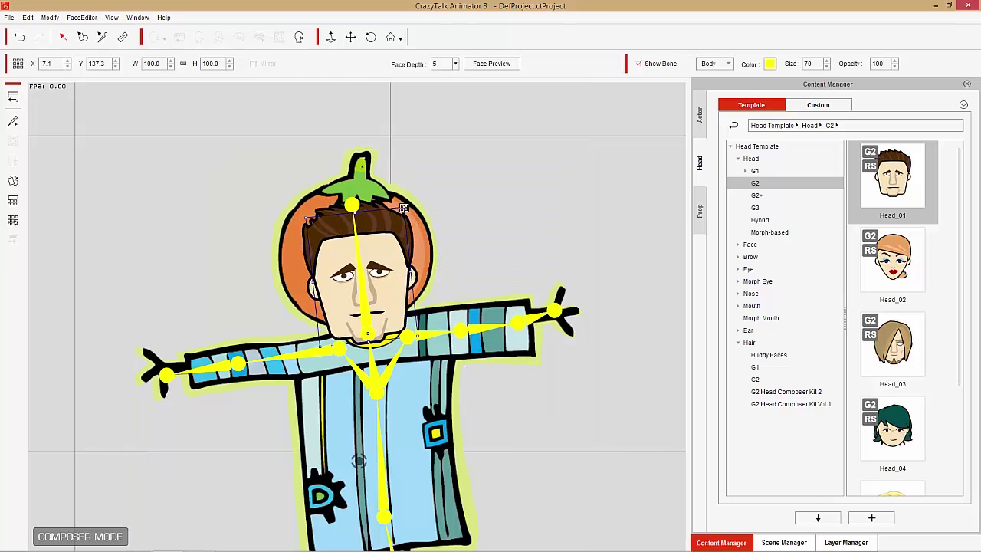
drag(453, 152, 499, 121)
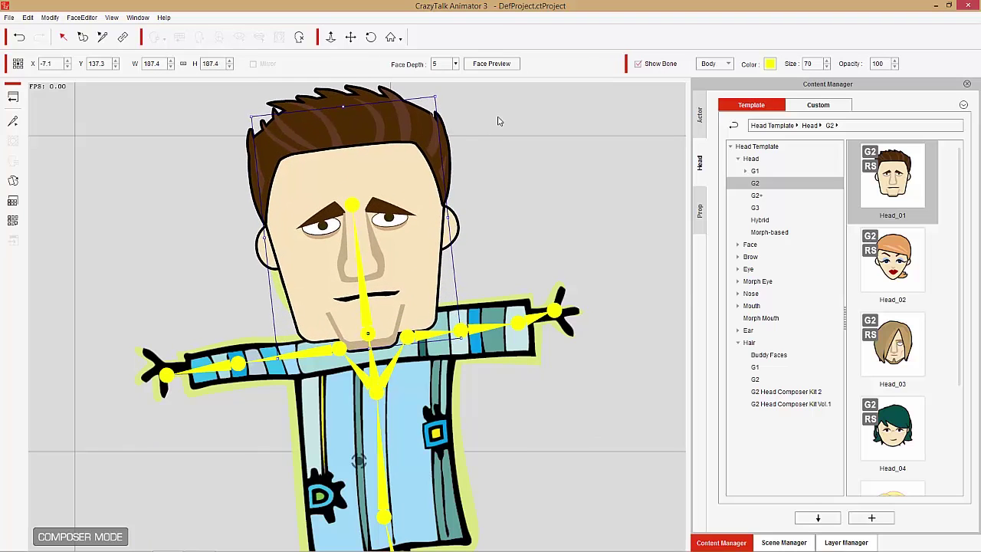
drag(407, 255, 406, 261)
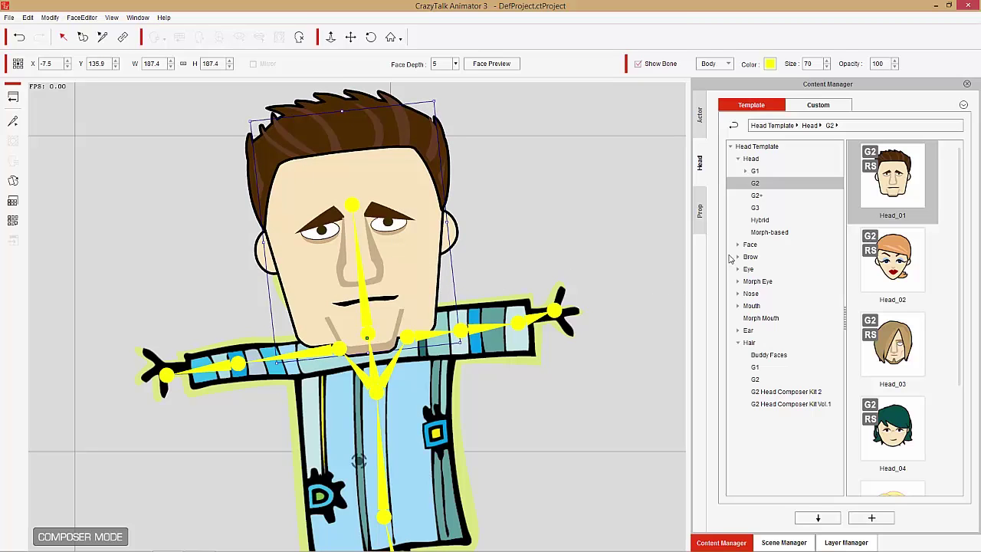
- Apply the G3 template Head_01_F to the head bone, scale it to about 78.3 and position it over the pumpkin
click(755, 208)
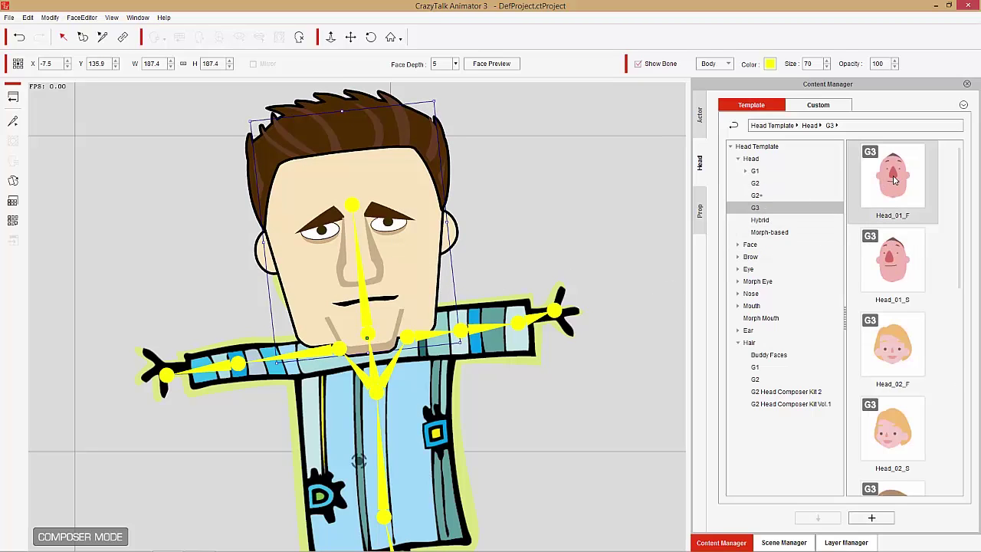
click(366, 316)
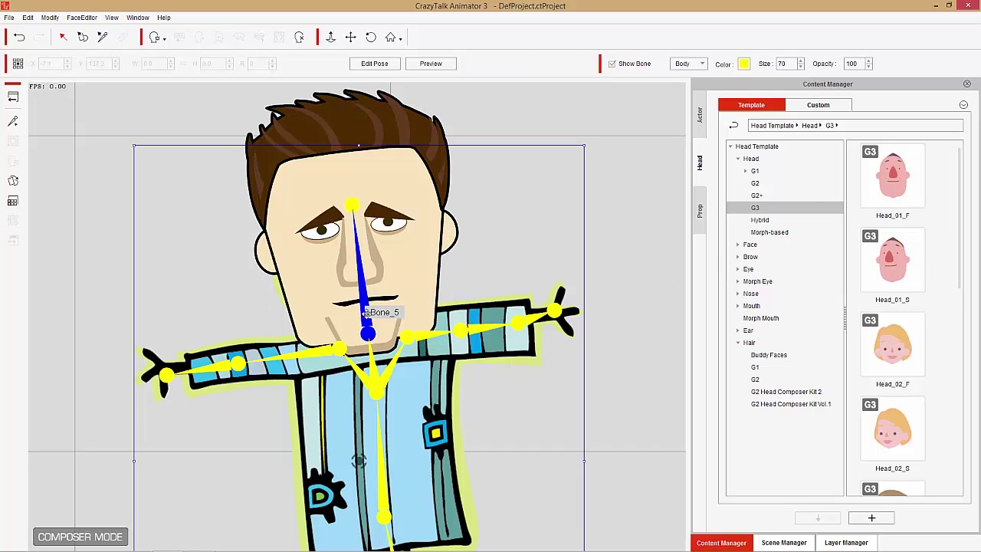
double_click(892, 176)
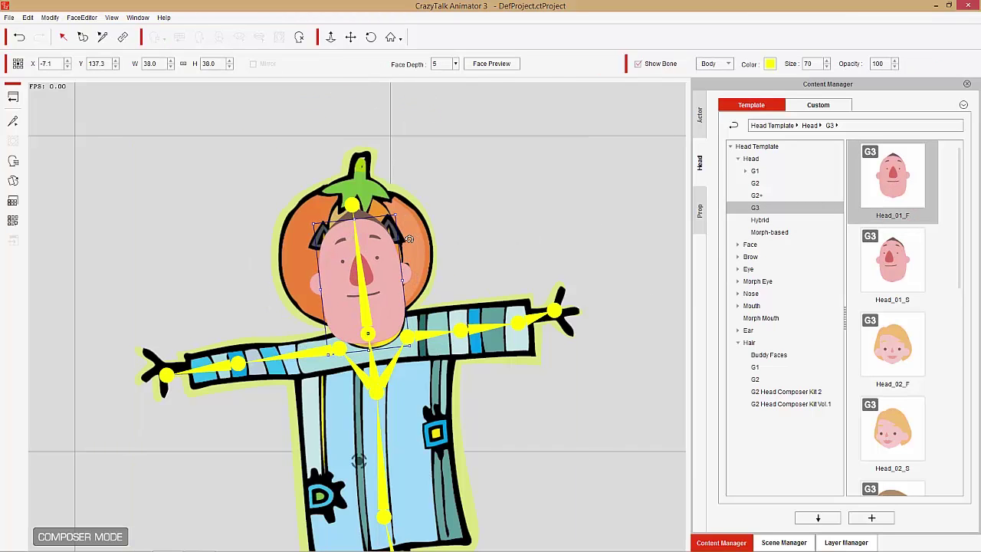
drag(405, 206, 508, 114)
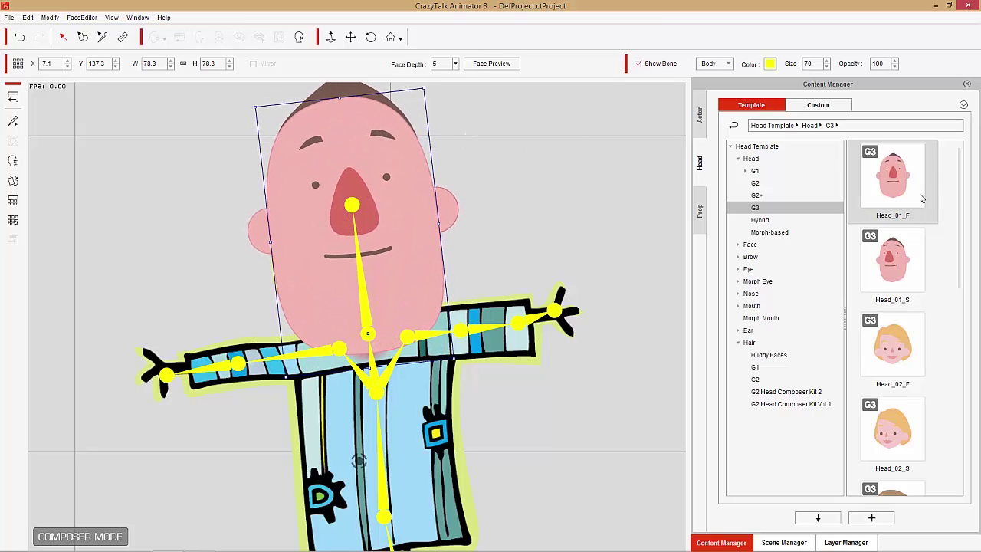
drag(404, 218, 407, 212)
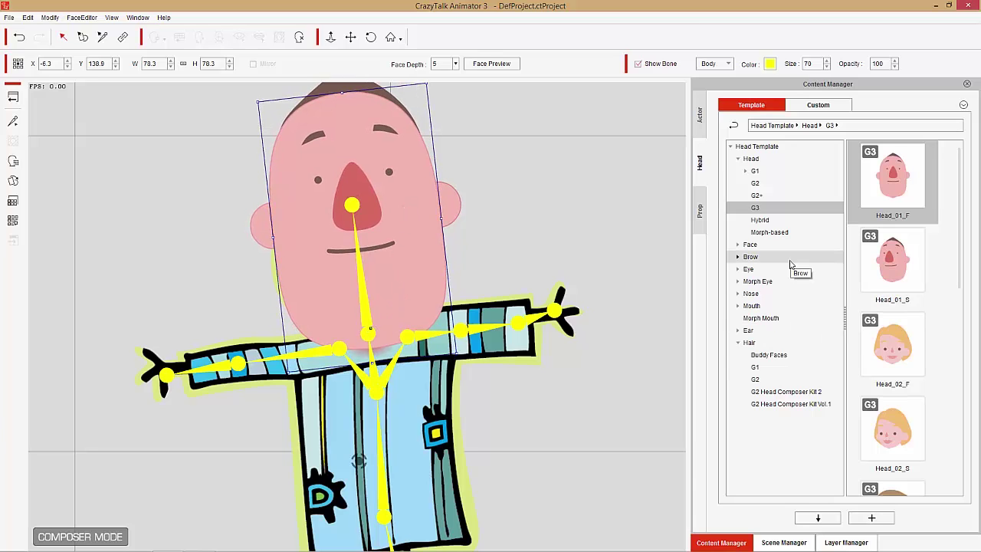
- Replace the current head with the G1 Comic head Eddie 01, attached to the hand bone of the right-side arm at a turned angle
click(754, 172)
double_click(754, 174)
click(776, 184)
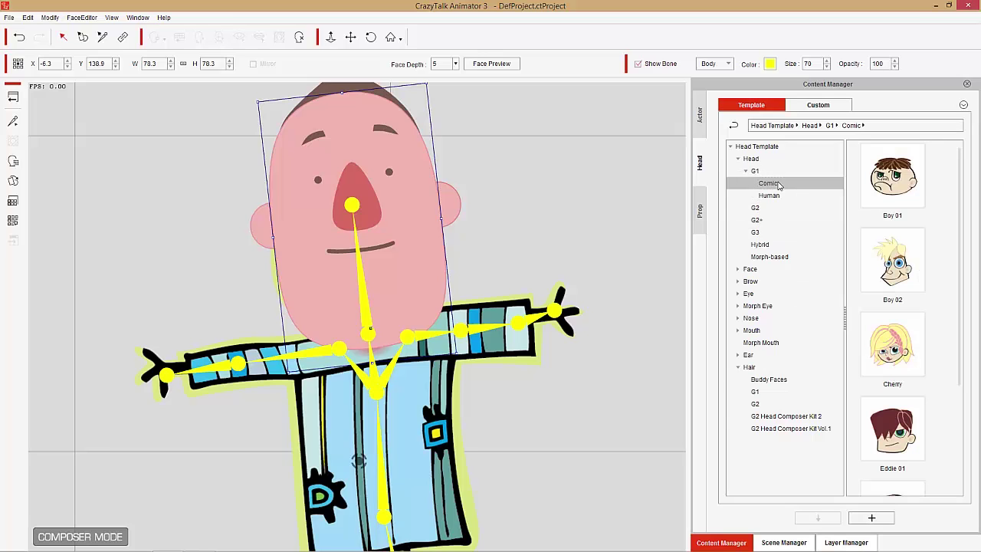
scroll(901, 370, down, 2)
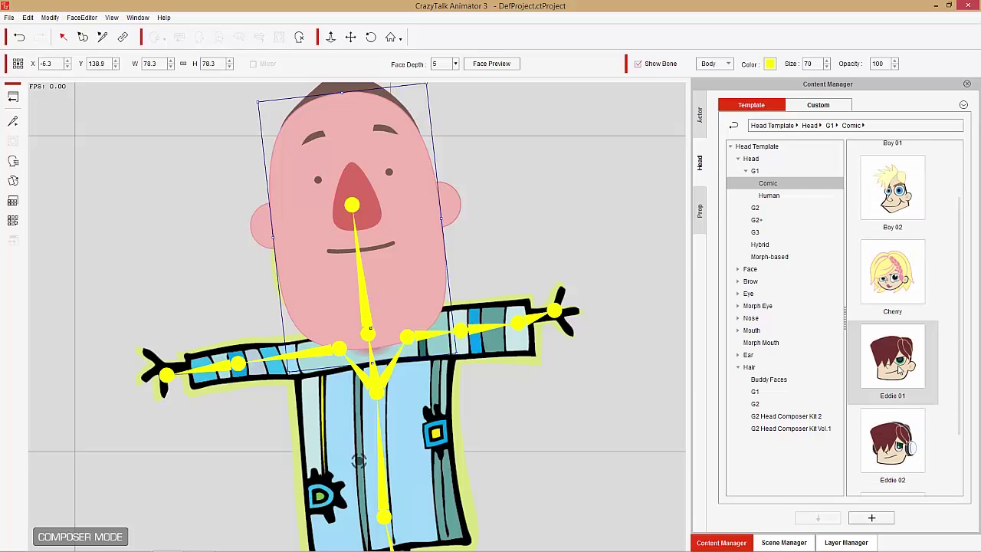
drag(904, 364, 534, 324)
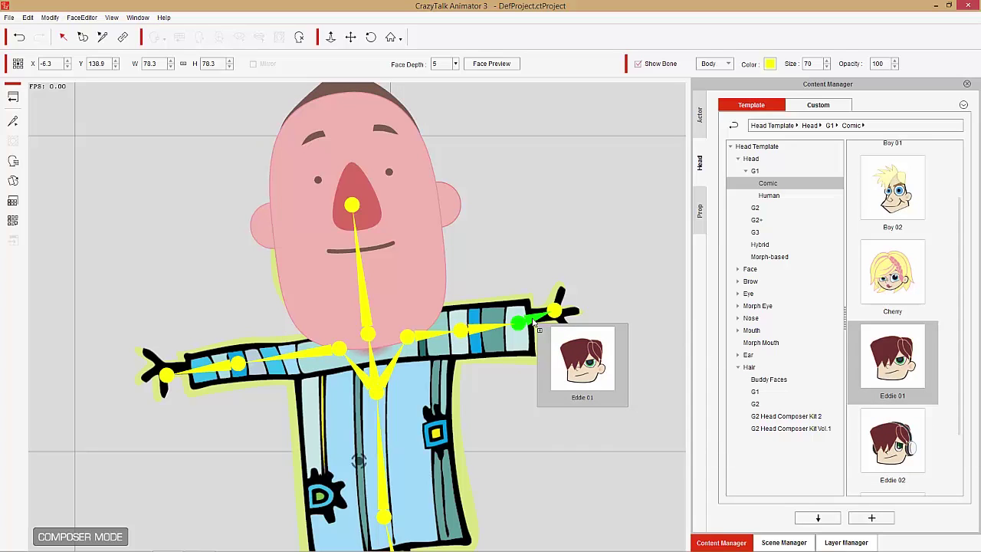
drag(535, 323, 535, 321)
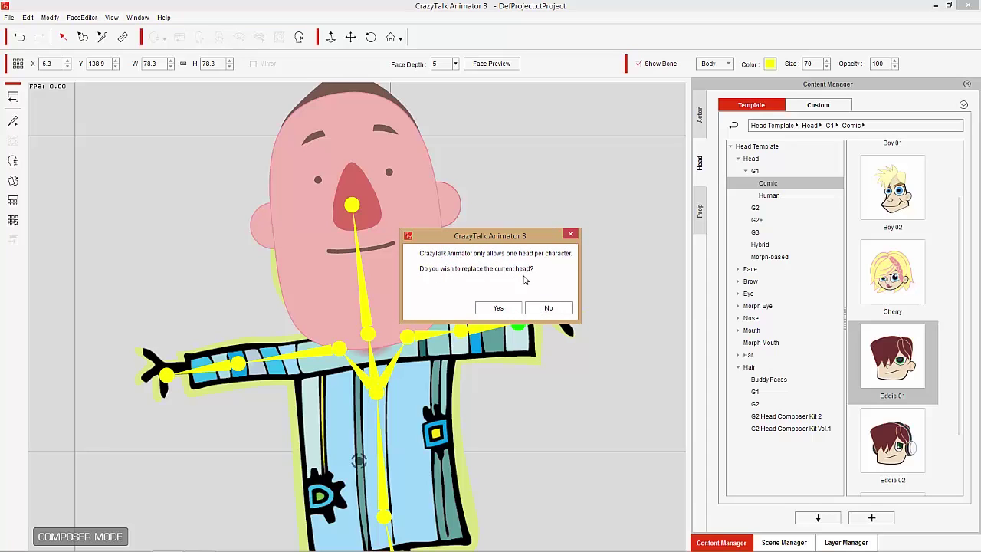
click(499, 307)
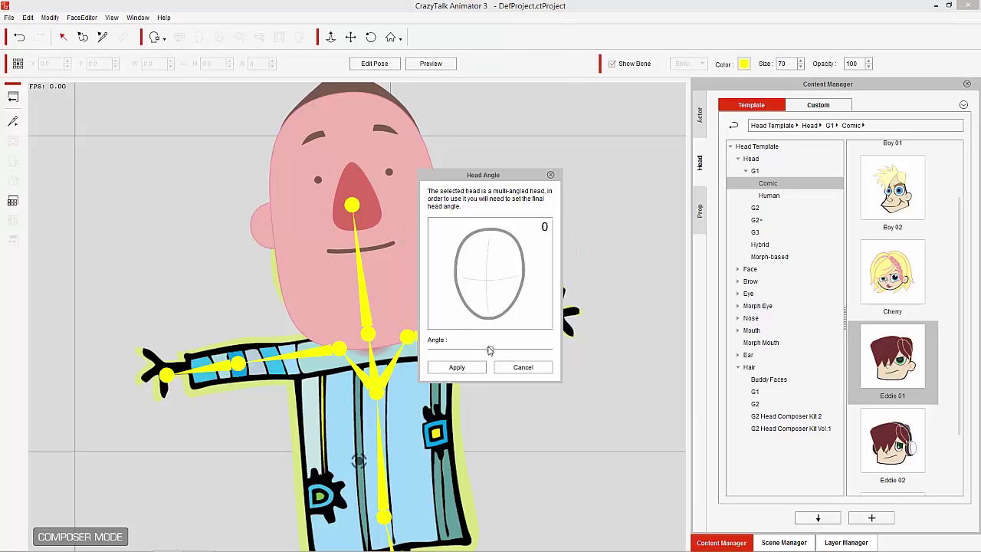
drag(481, 353, 469, 355)
click(458, 368)
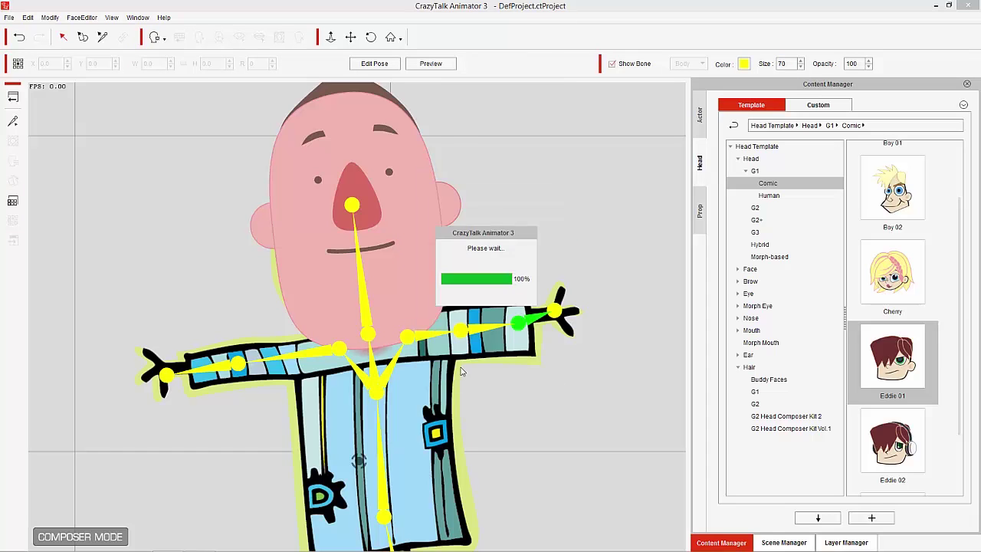
- Scale the Eddie 01 head to about 55.8 and move it over the scarecrow's hand, at about X 51.3, Y 141.3
drag(561, 158, 541, 230)
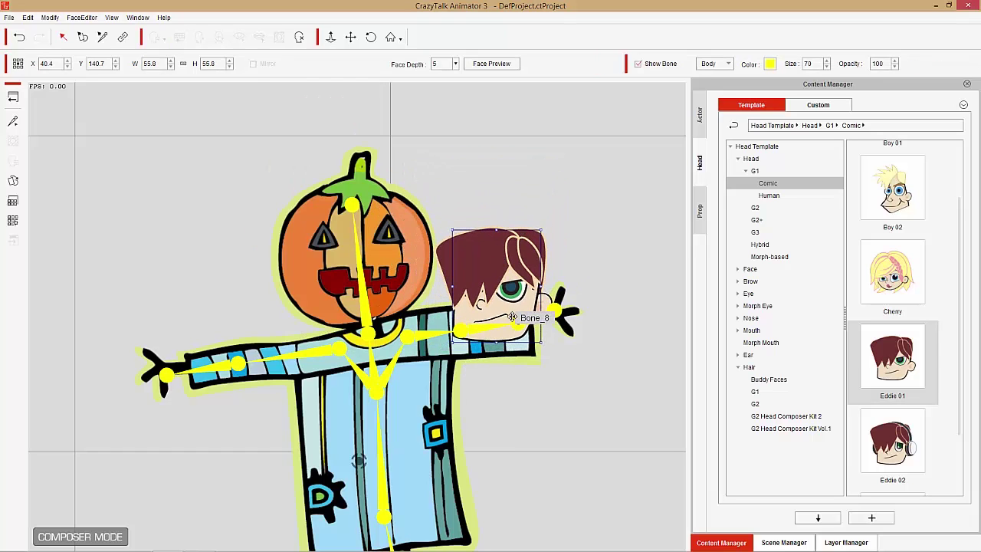
drag(520, 315, 552, 311)
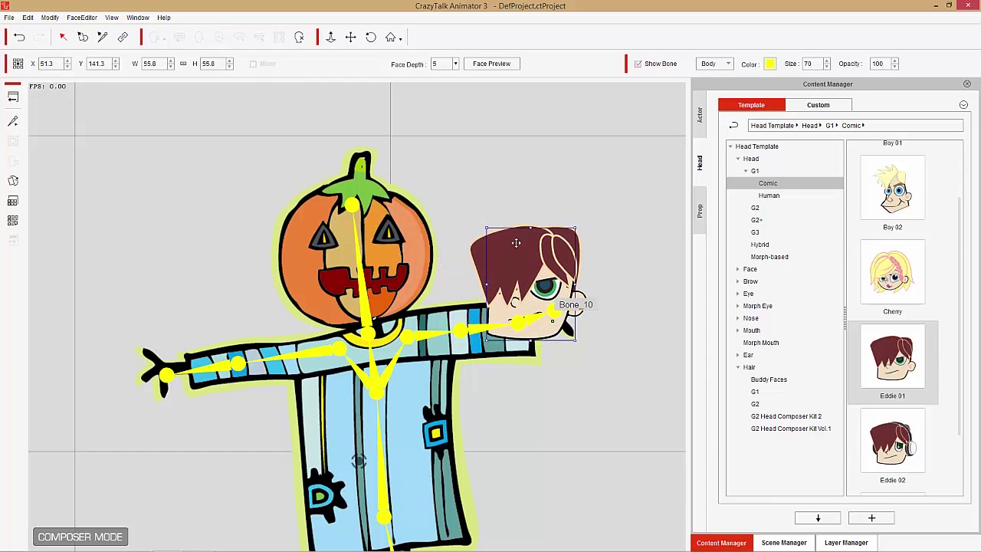
click(408, 381)
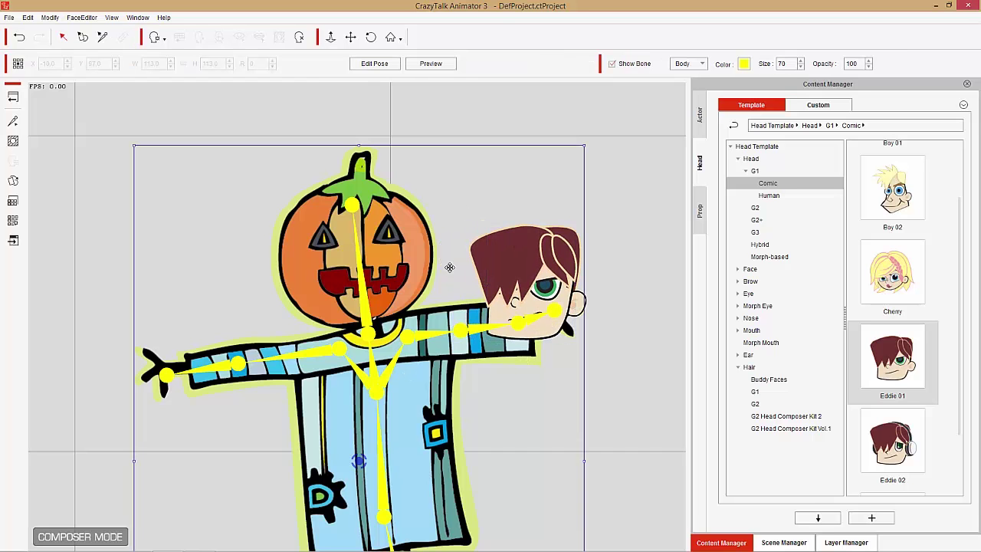
- Preview the arm's bone movement with the attached Eddie 01 head
click(431, 63)
click(520, 328)
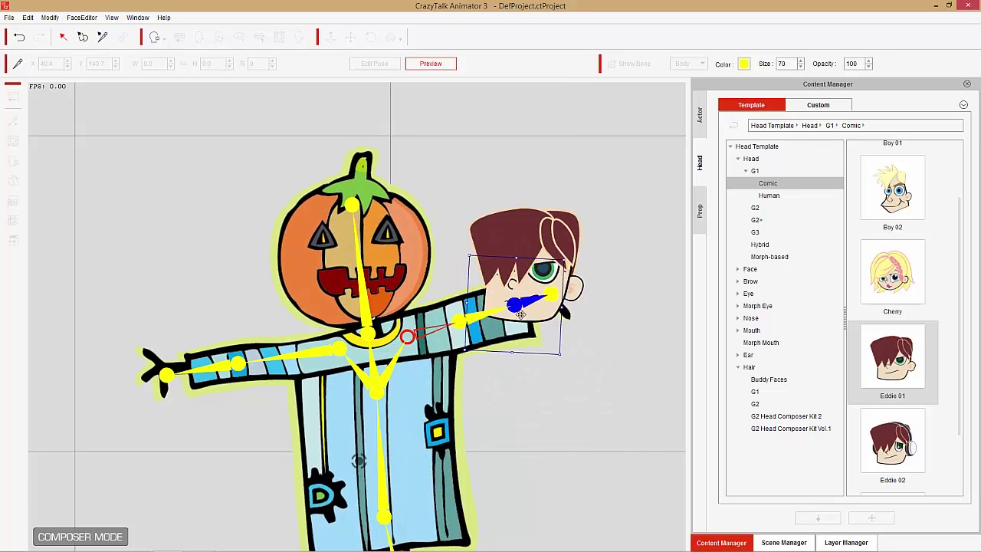
click(440, 224)
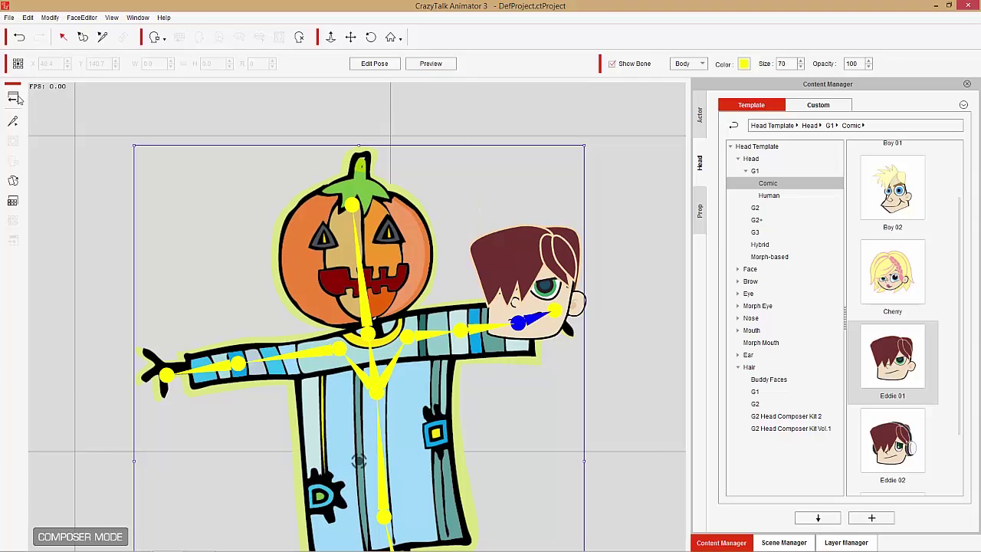
- Return the scarecrow to Stage mode and preview the Eddie 01 head's facial animation with Face Puppet
click(13, 96)
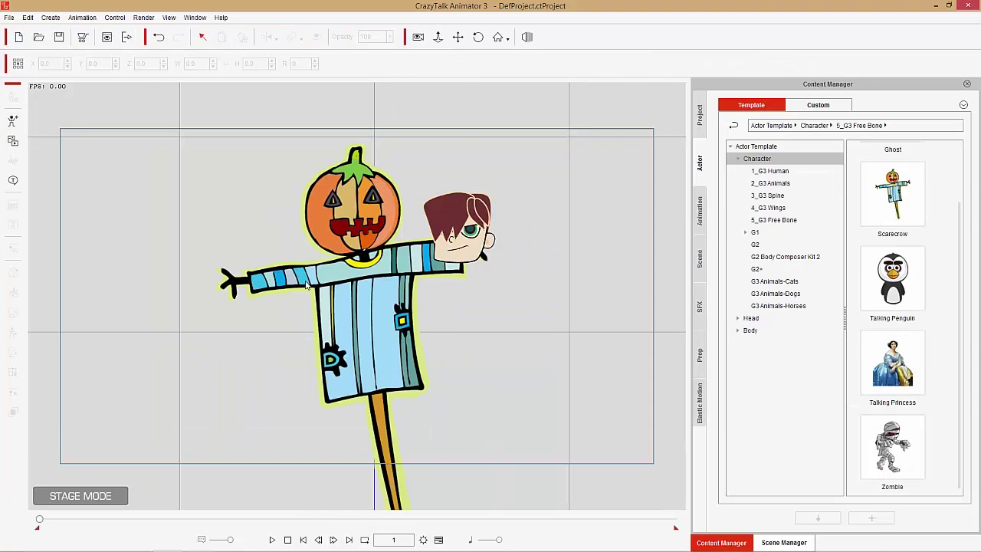
scroll(499, 412, up, 5)
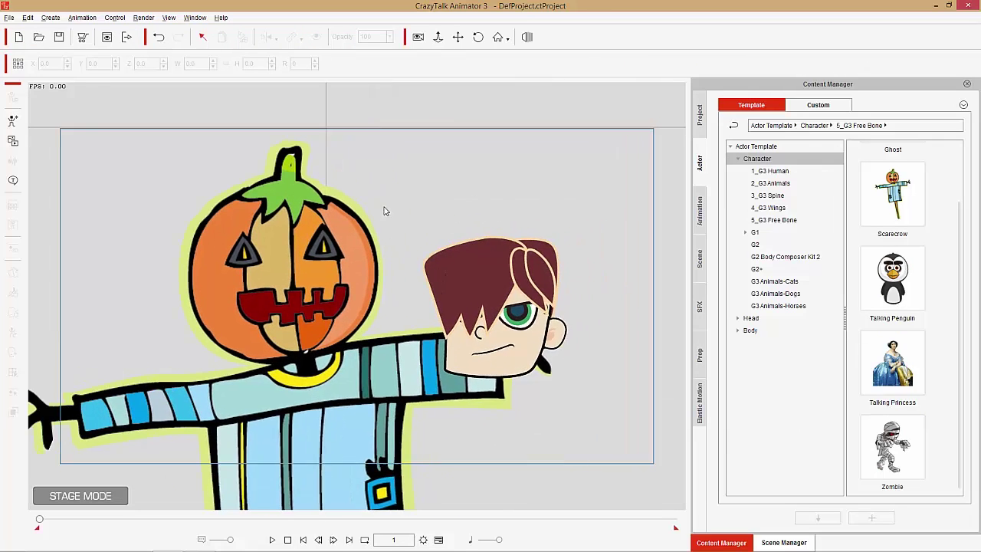
click(267, 301)
click(13, 312)
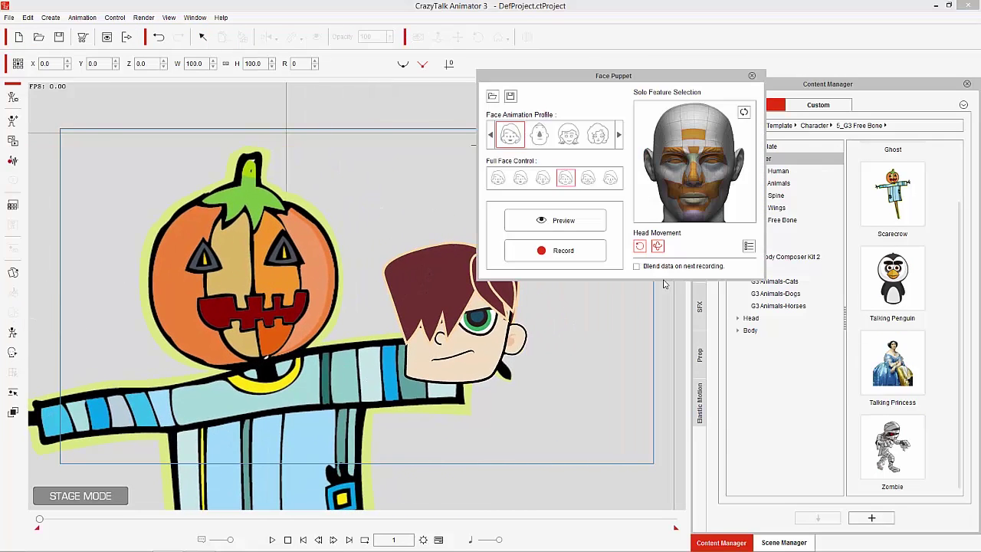
drag(597, 76, 731, 94)
click(698, 237)
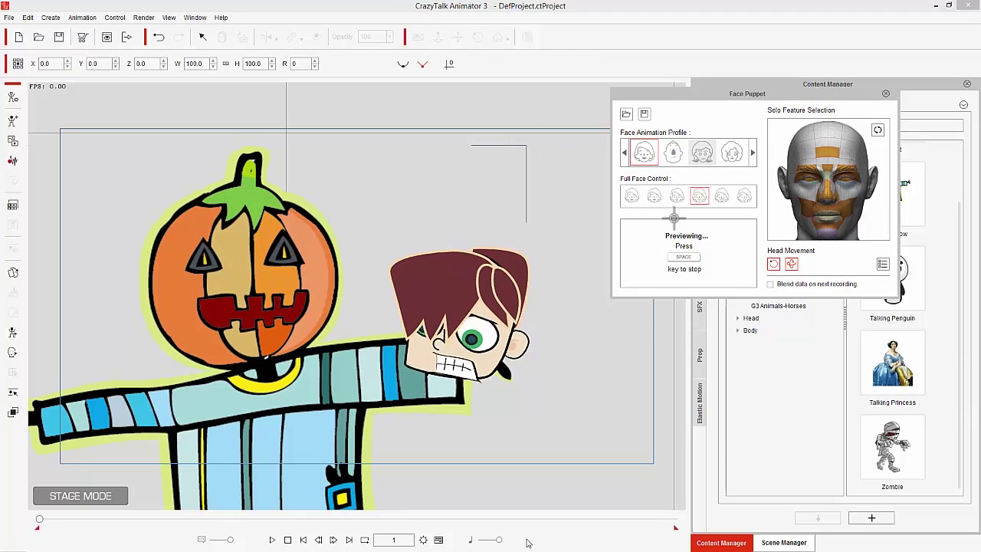
- Stop the facial animation preview, close Face Puppet and bring the scarecrow back into Composer mode
key(space)
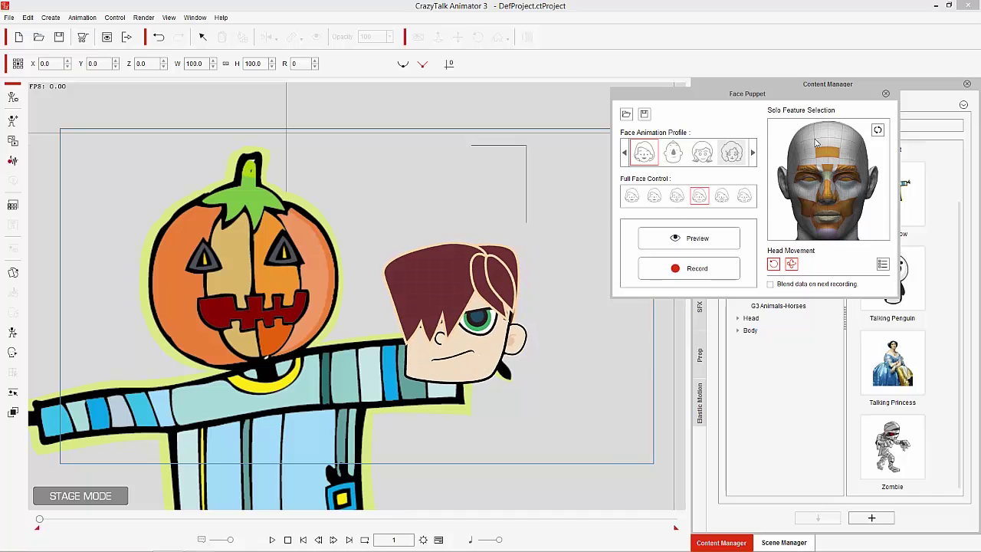
click(886, 94)
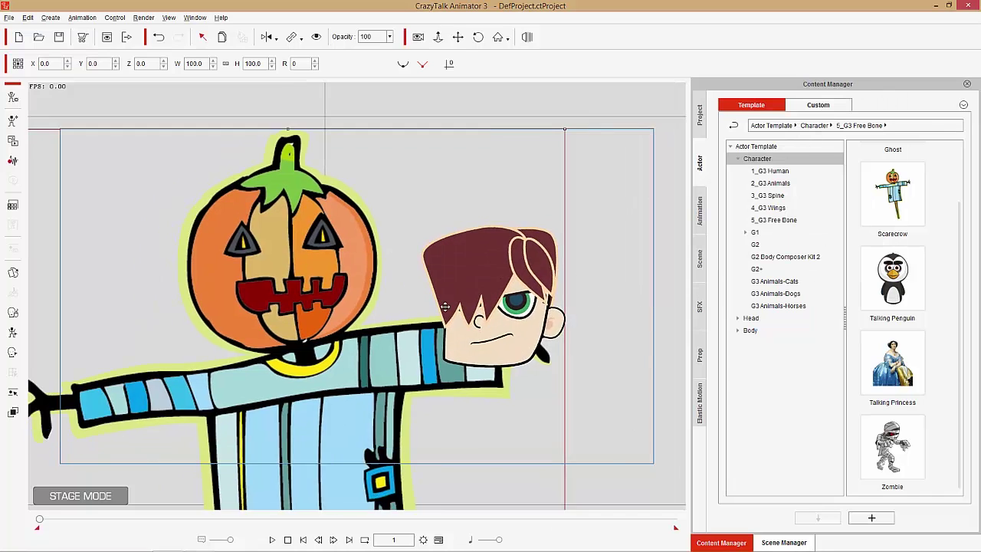
click(14, 98)
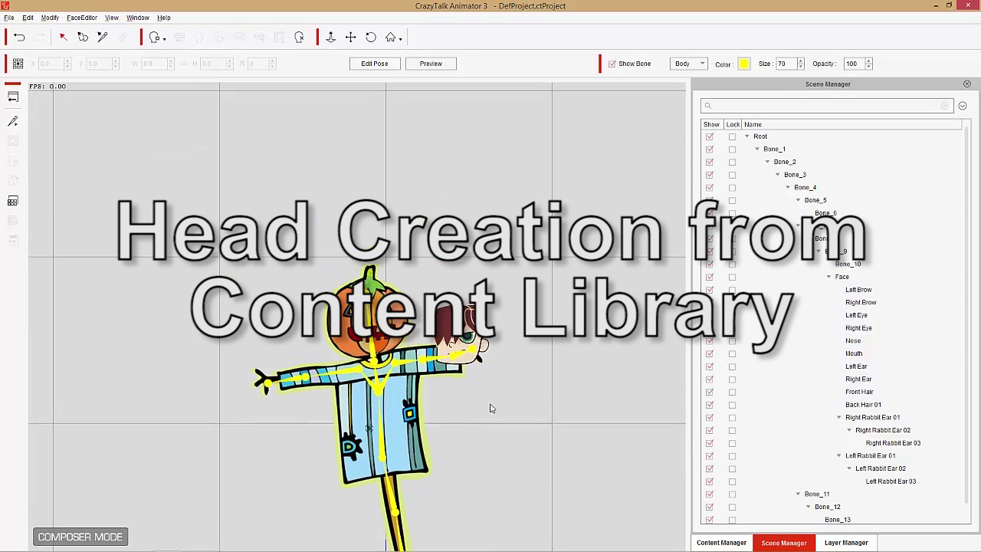
- Create a sprite-based head on the scarecrow's head bone at angle 0, replacing the current head, and select its blank face
click(366, 290)
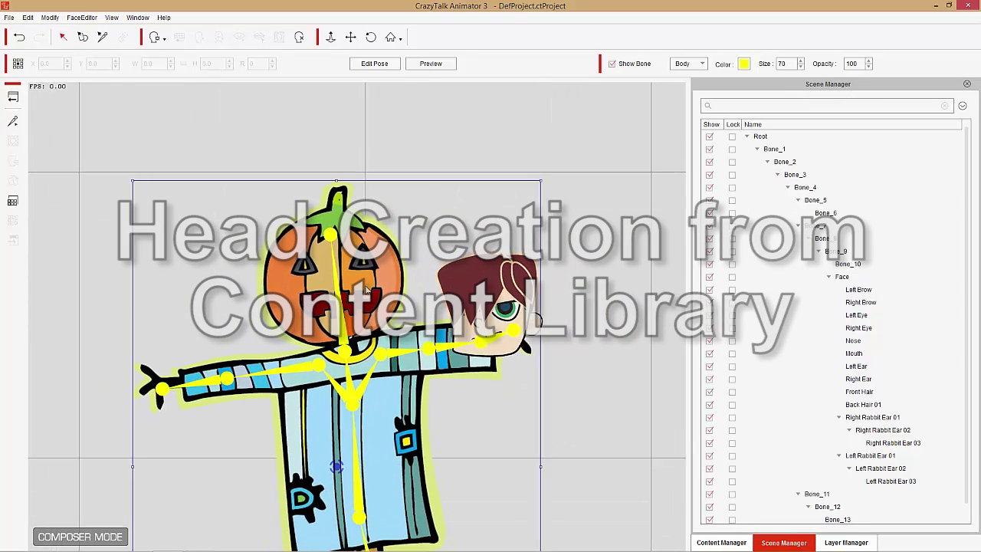
click(164, 41)
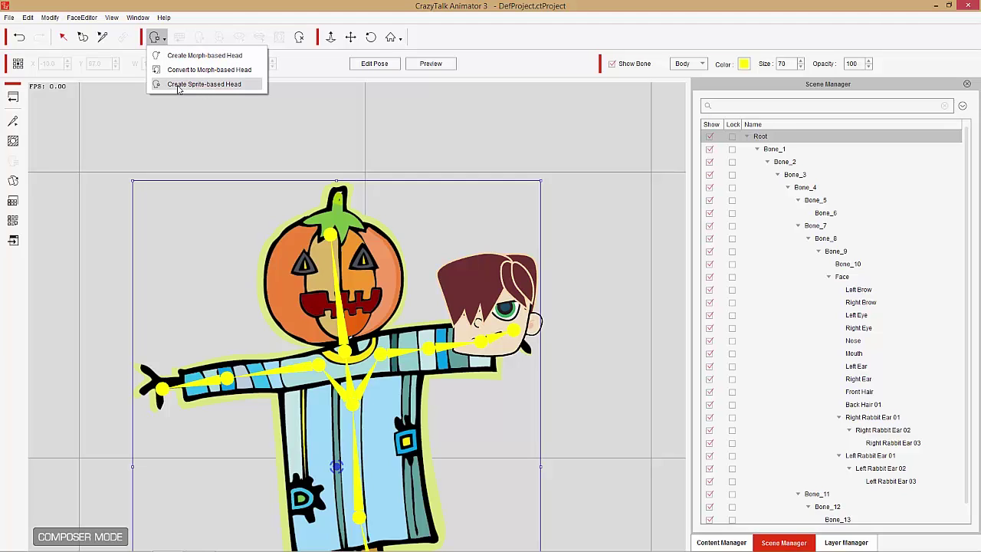
click(341, 328)
click(161, 40)
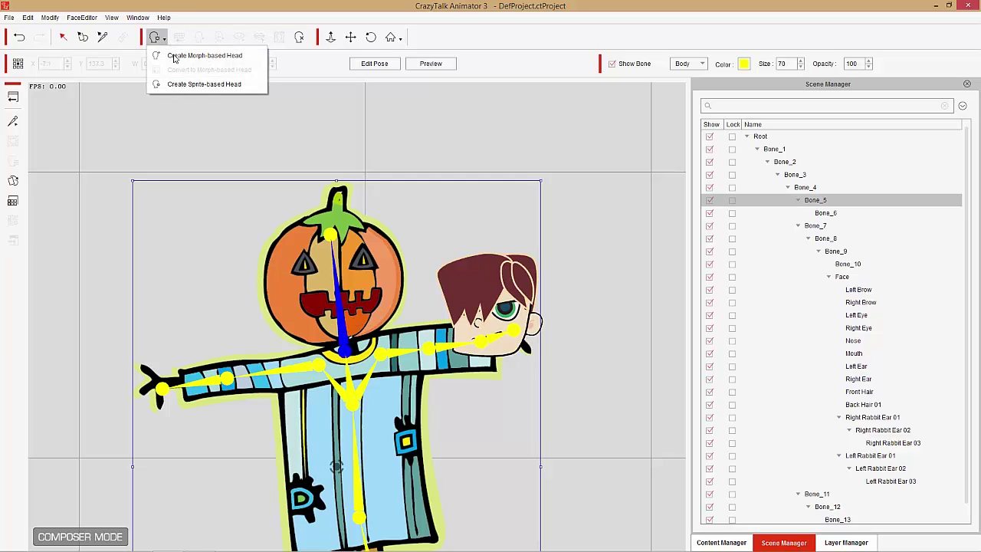
click(205, 84)
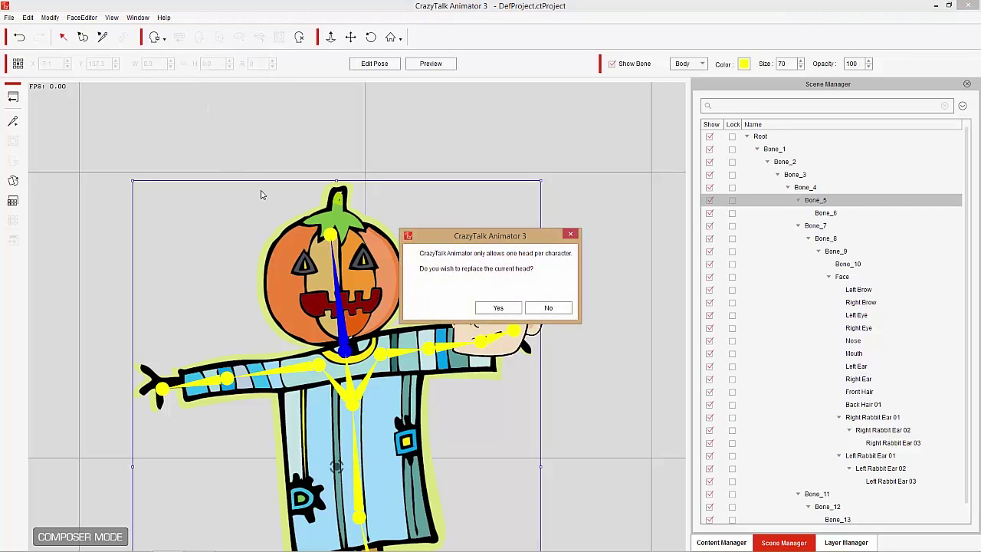
click(498, 307)
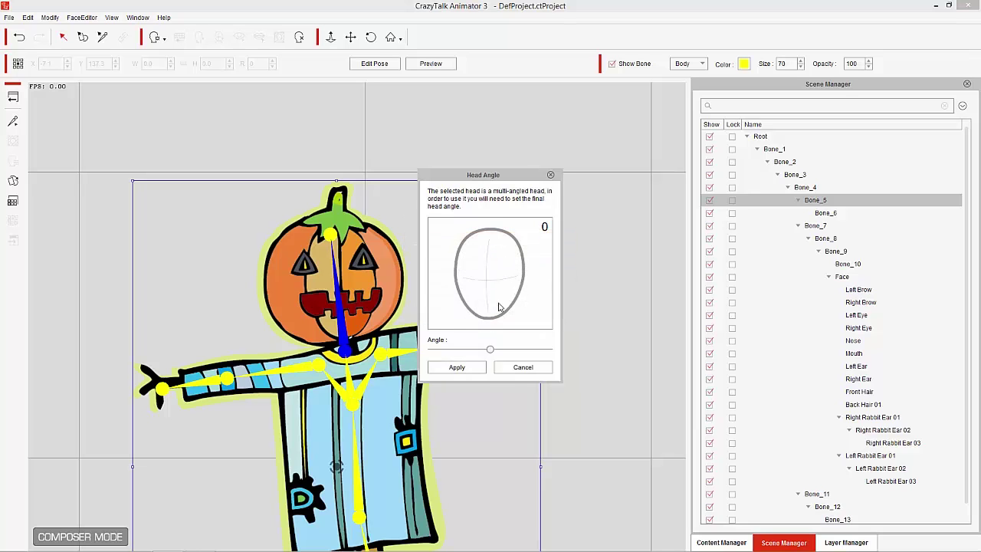
click(460, 368)
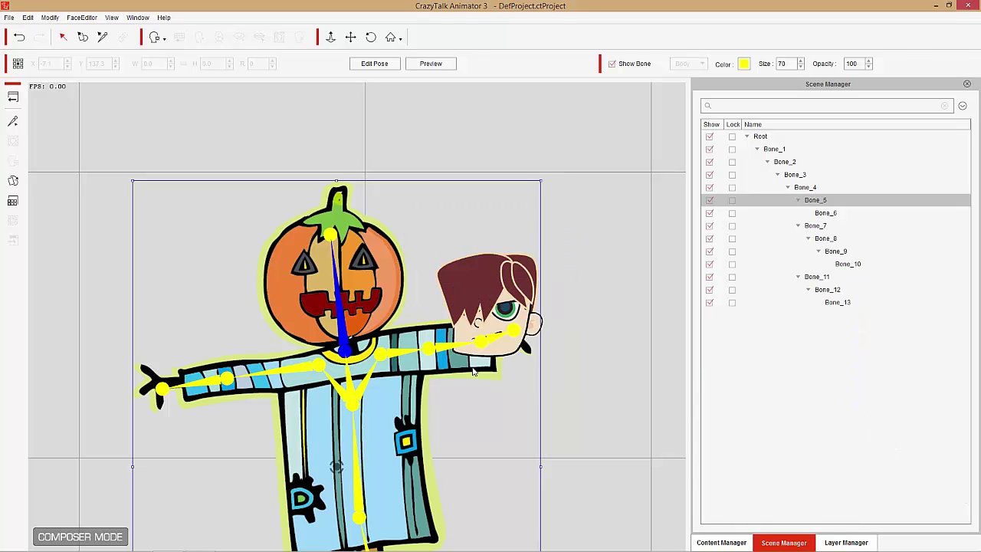
drag(460, 258, 426, 158)
scroll(448, 196, up, 2)
click(371, 230)
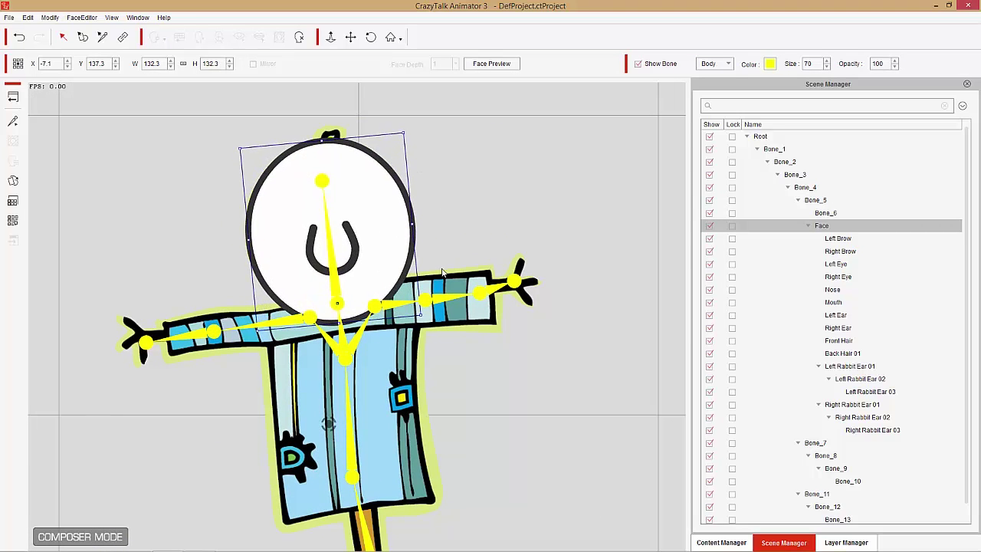
scroll(506, 426, down, 2)
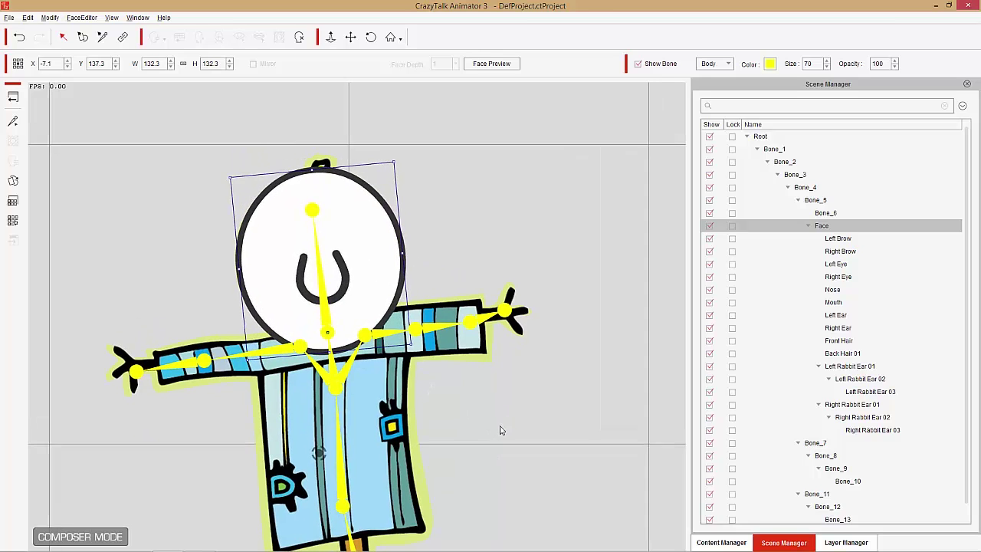
- Replace the blank face with the G2 face template Face_06, scaled to about 115.1 and tilted to cover the pumpkin head
click(722, 542)
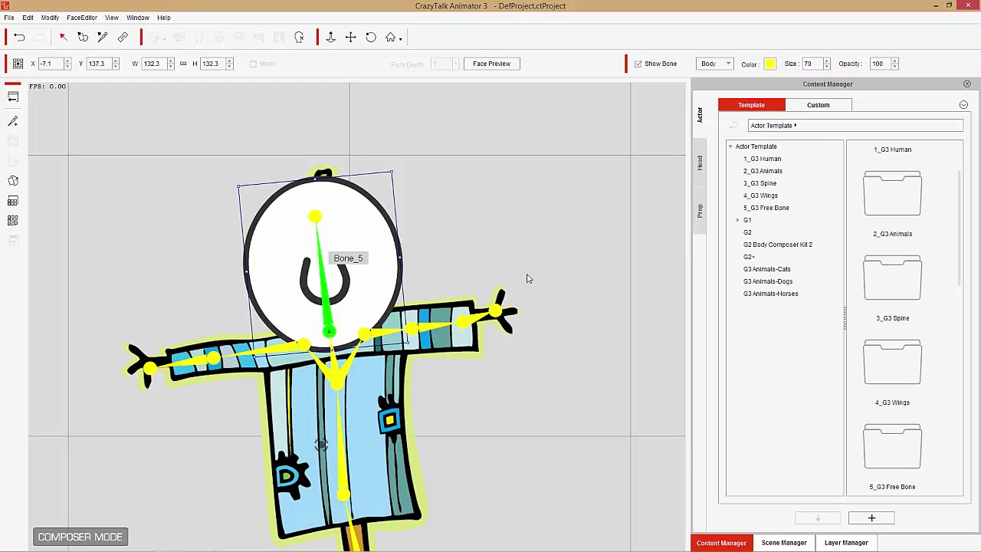
click(700, 164)
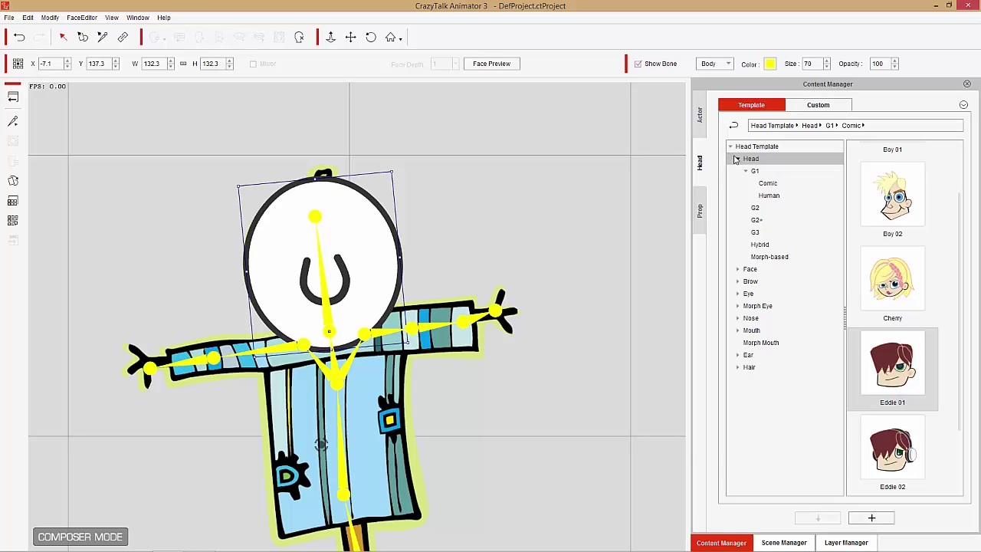
click(738, 160)
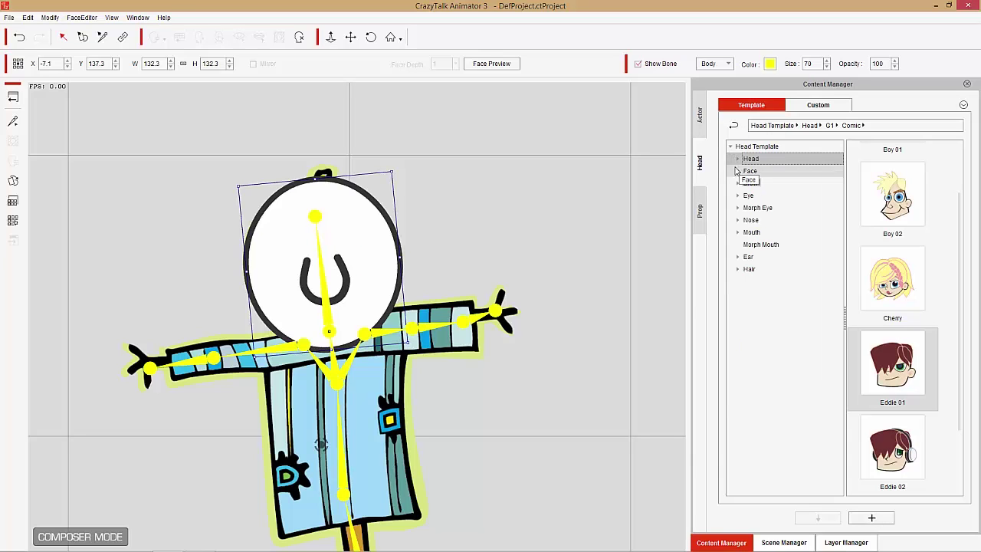
click(739, 171)
click(759, 184)
click(758, 195)
click(759, 208)
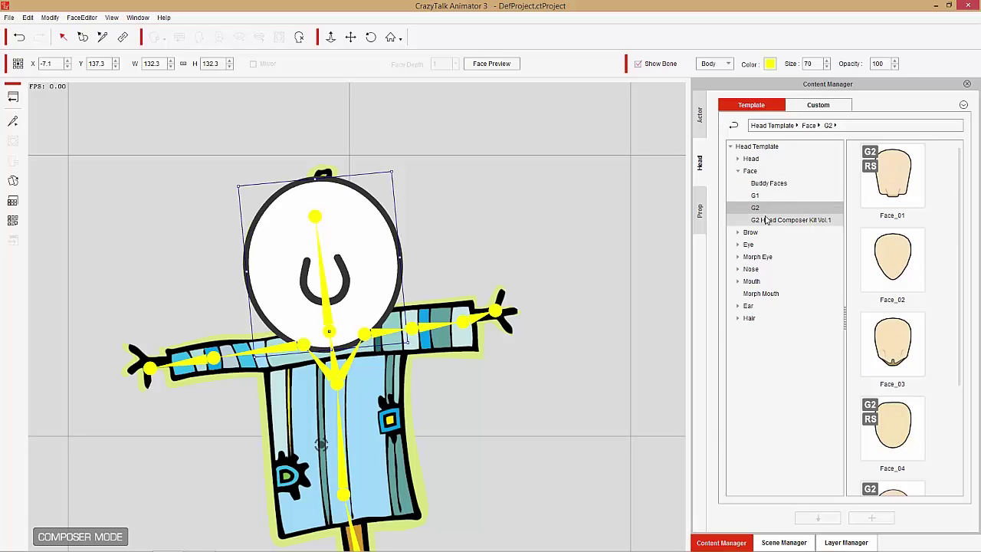
click(757, 196)
click(759, 207)
drag(959, 306, 967, 409)
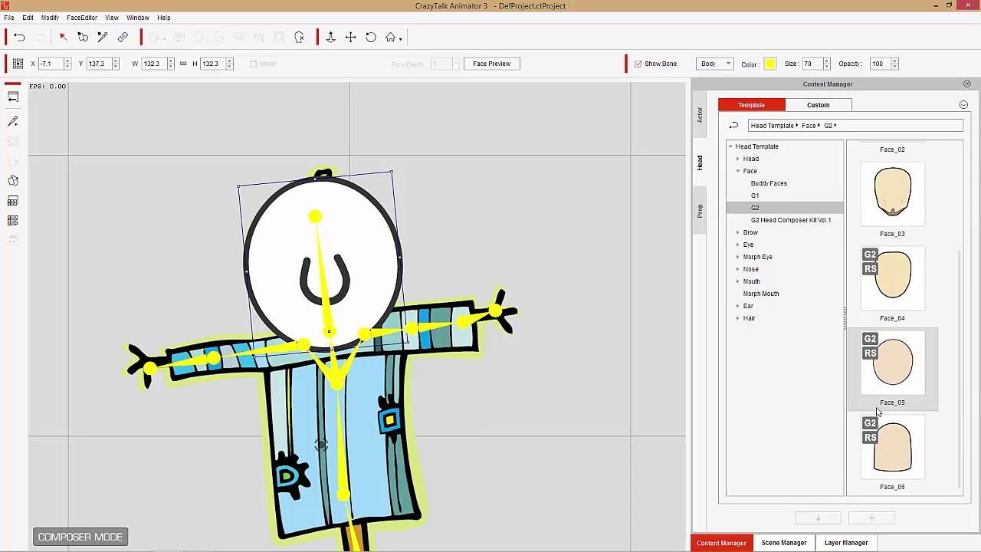
double_click(902, 455)
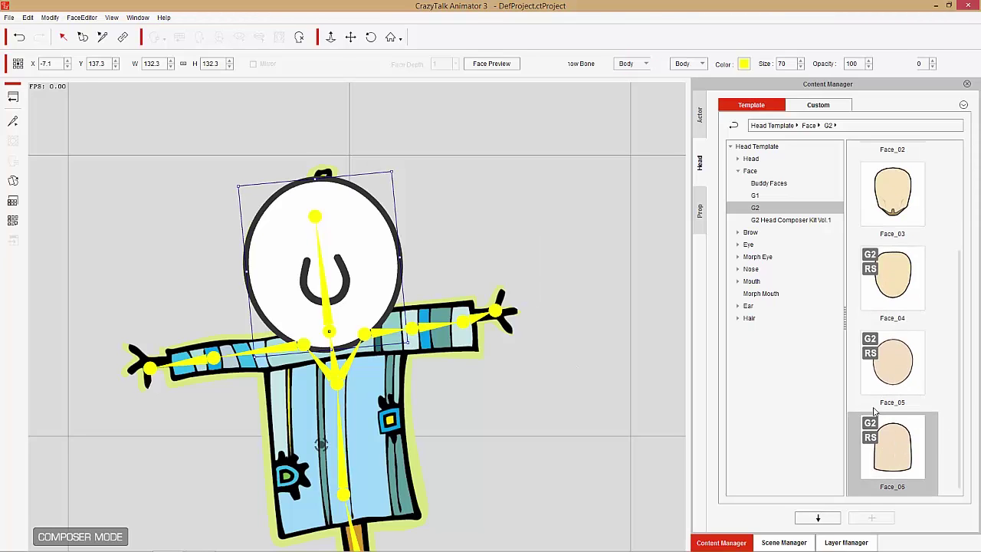
click(358, 227)
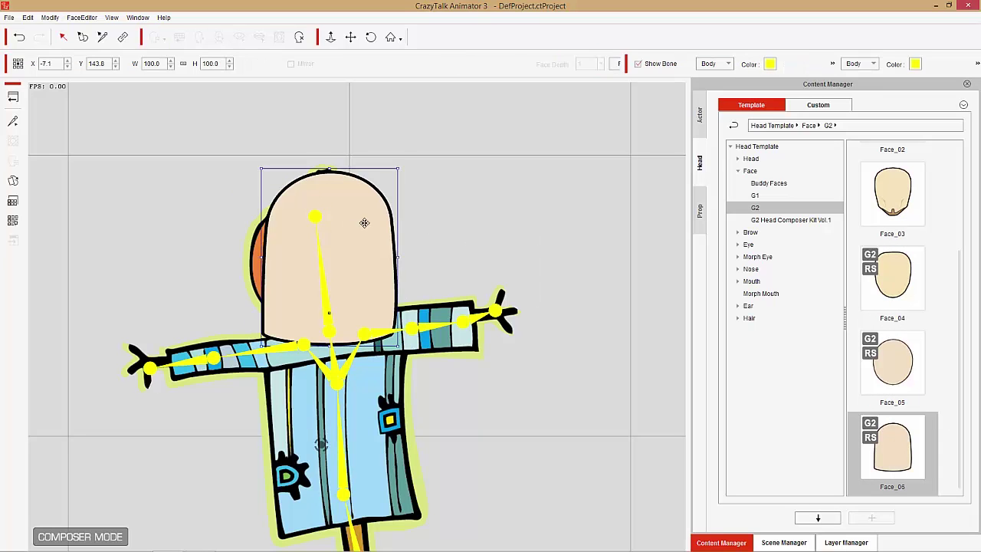
drag(389, 164, 409, 149)
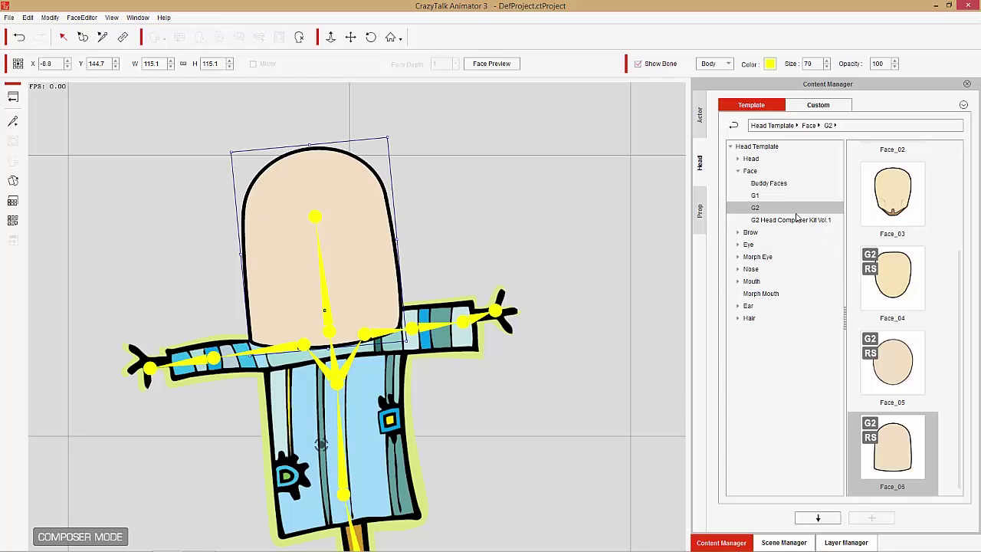
- Apply the G1 eye template Eyes 02 to the scarecrow's new face
click(739, 171)
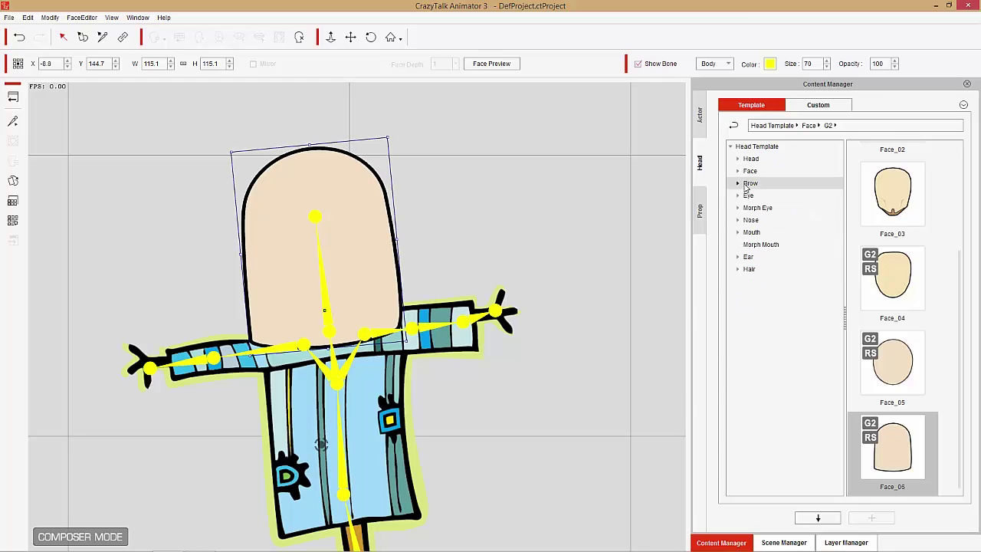
click(746, 196)
click(756, 220)
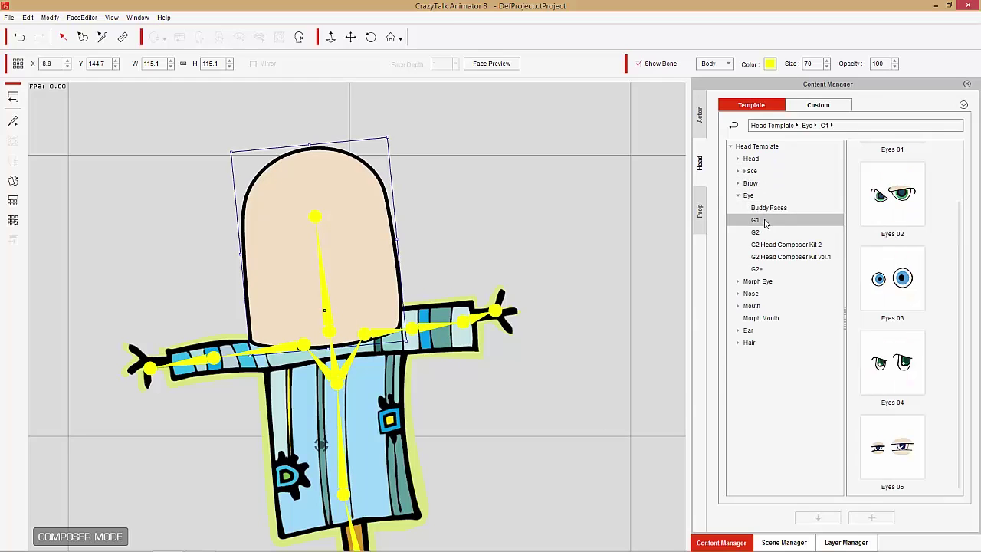
double_click(897, 210)
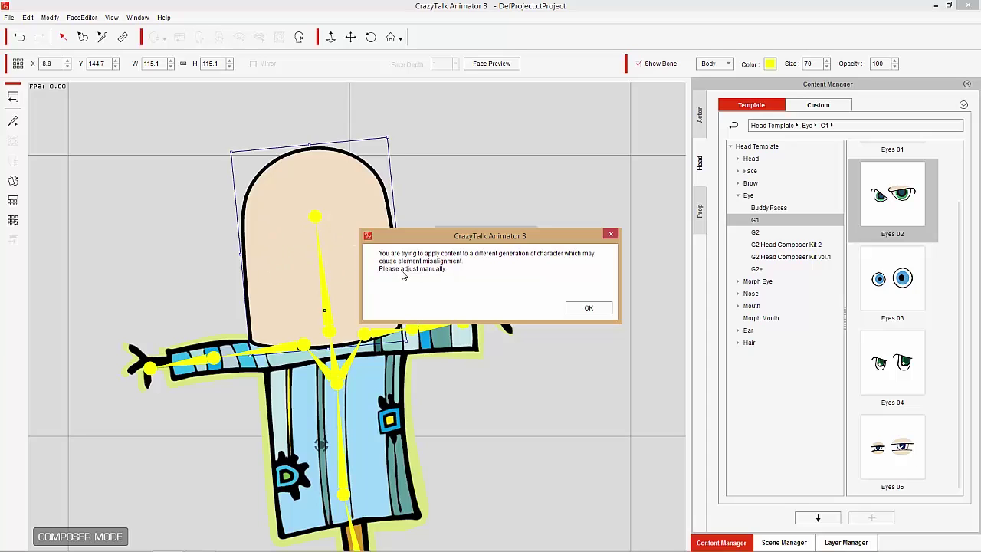
click(588, 308)
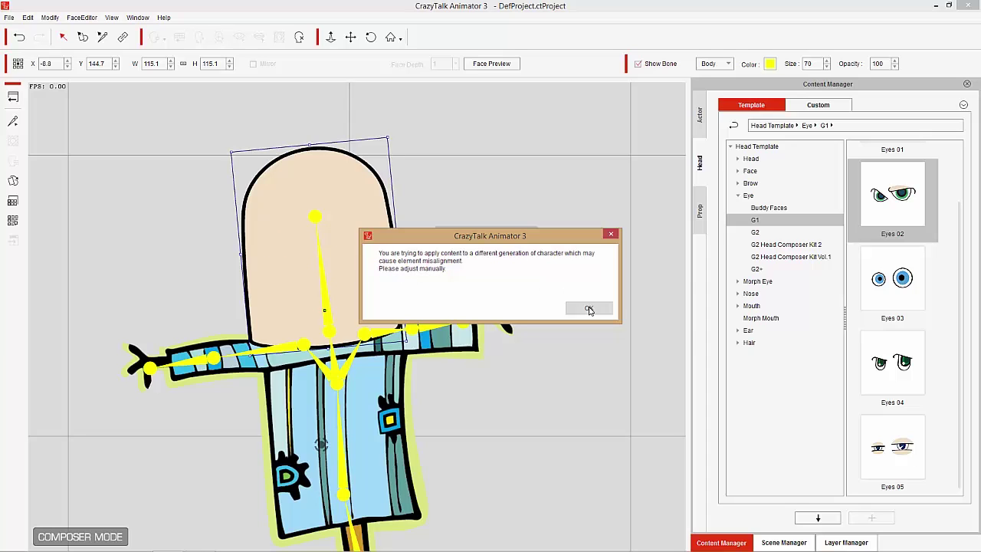
- Hide the bones and level the eyes, scaling the right-side eye to about 85.3 and the left-side eye to about 115, spaced apart
click(380, 236)
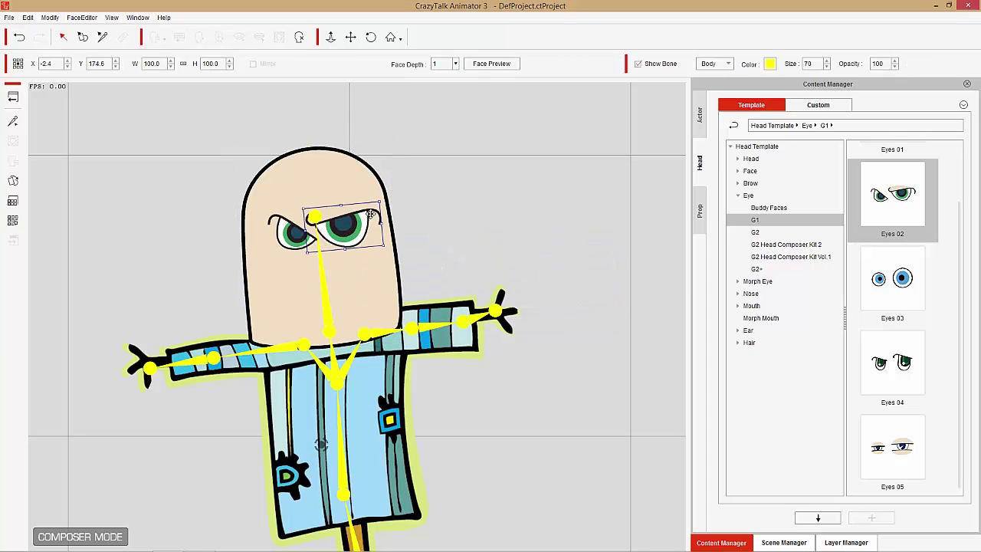
drag(353, 224, 367, 252)
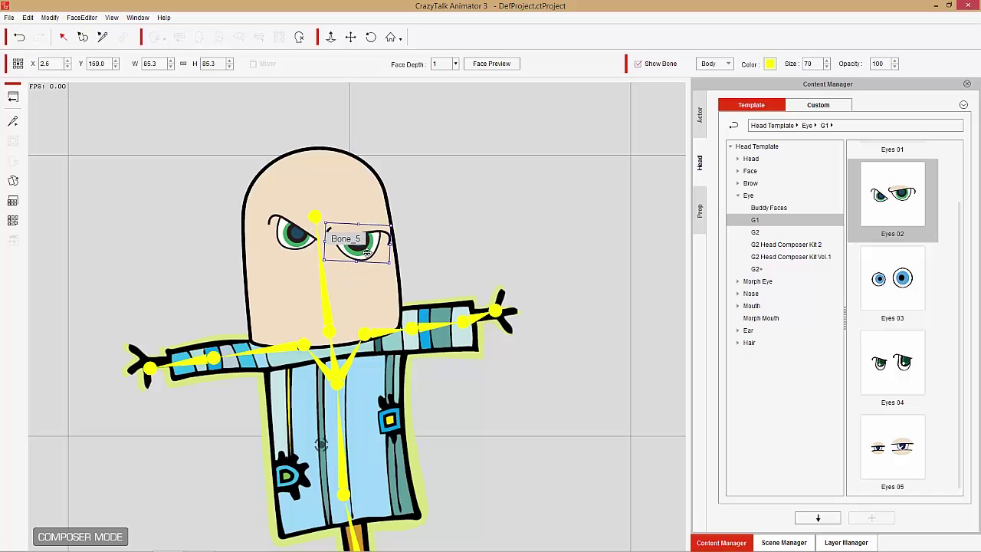
click(638, 64)
click(298, 236)
mouse_move(297, 236)
mouse_down()
mouse_move(293, 266)
mouse_move(280, 251)
mouse_move(312, 247)
mouse_up()
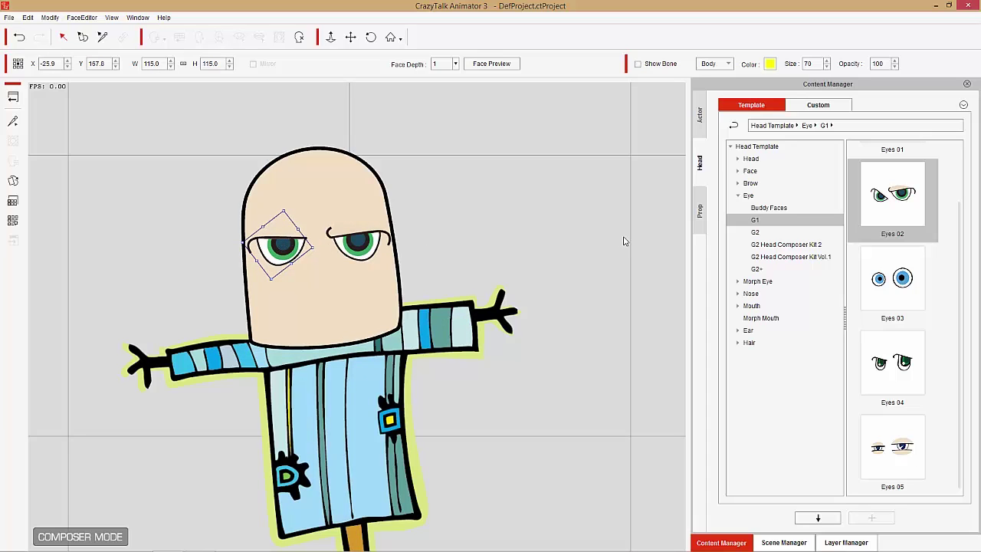
- Apply the G1 brow template Eyebrows 05 to the scarecrow's face
click(738, 197)
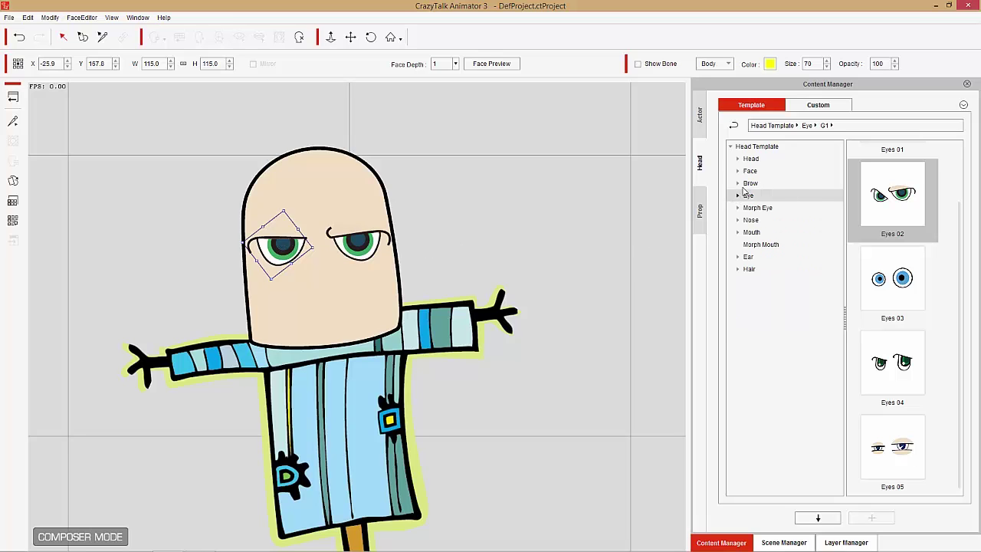
click(738, 184)
click(755, 208)
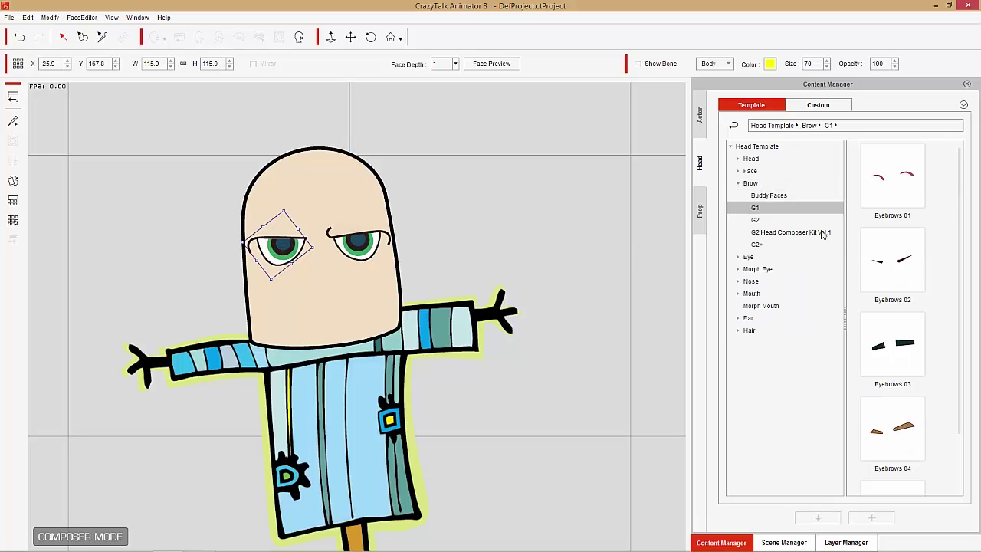
scroll(969, 303, down, 1)
double_click(893, 452)
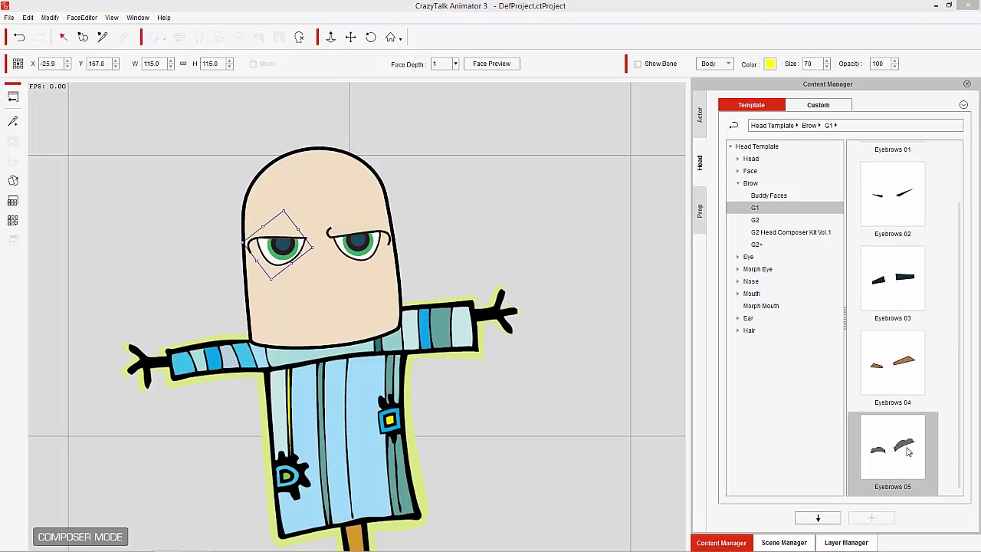
click(586, 308)
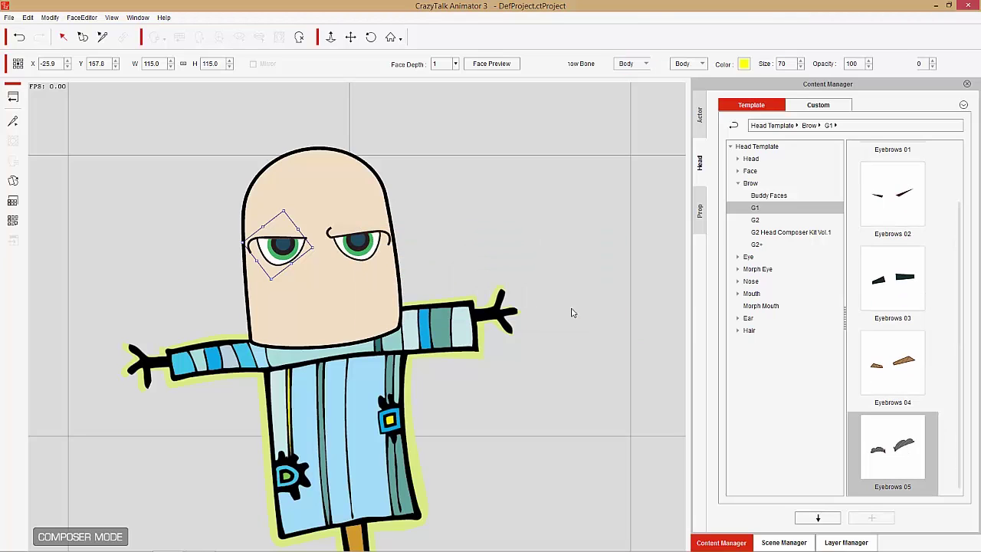
- Position an eyebrow above each eye, scaling the right-side one to about 112.3 and enlarging the left-side one to match
drag(338, 220, 391, 204)
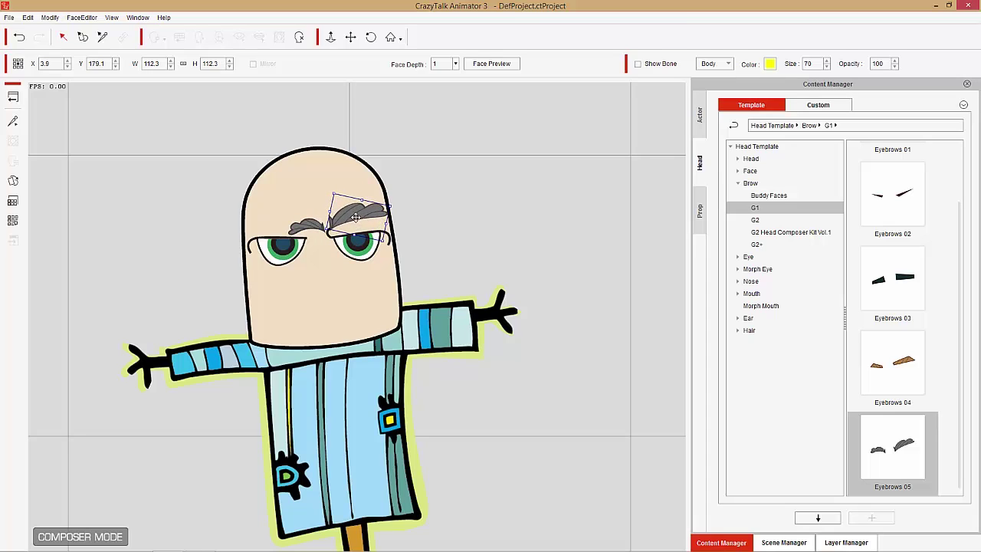
click(311, 228)
drag(305, 225, 286, 221)
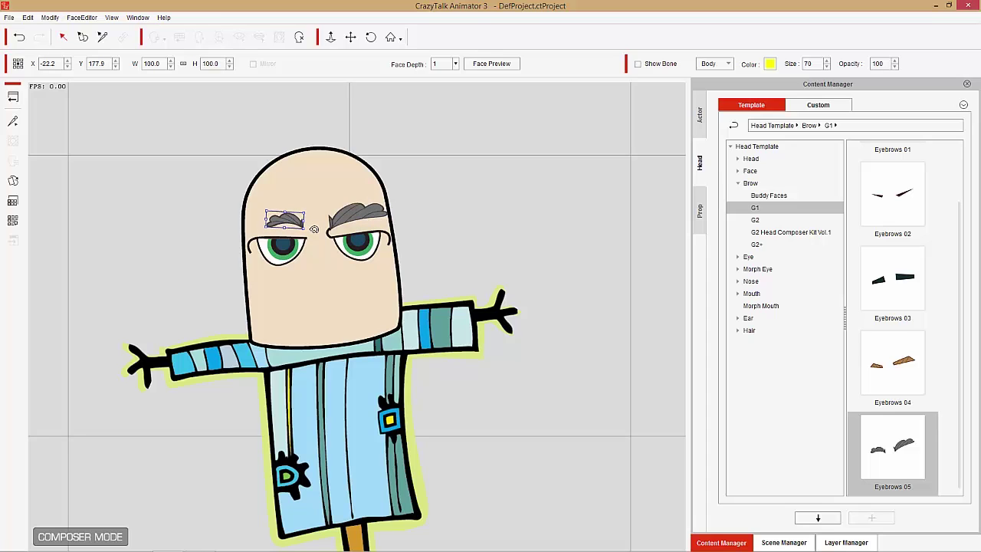
mouse_move(305, 212)
mouse_down()
mouse_move(322, 204)
mouse_move(292, 215)
mouse_up()
click(359, 219)
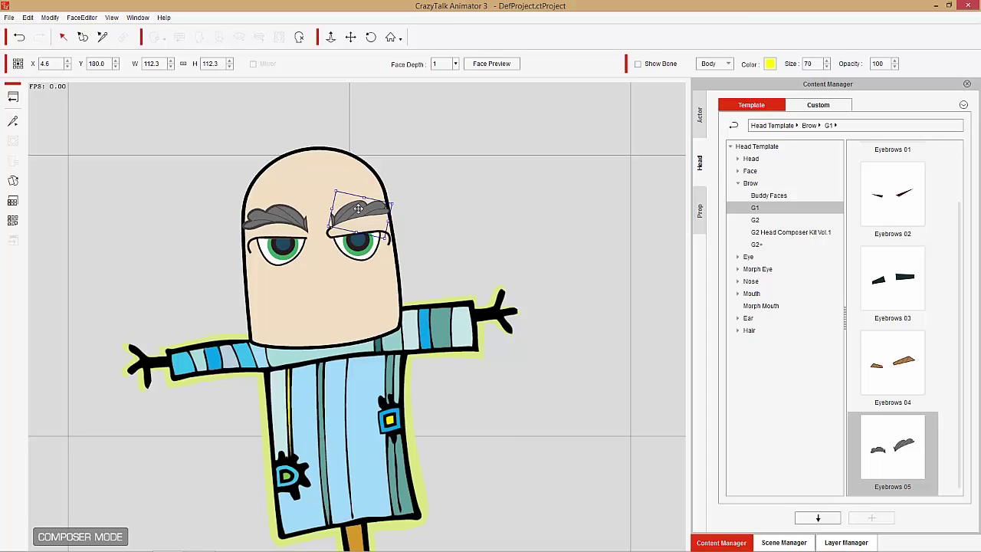
- Apply the G1 nose template Nose 04 to the scarecrow's face and place it centrally just below the eyes
click(738, 184)
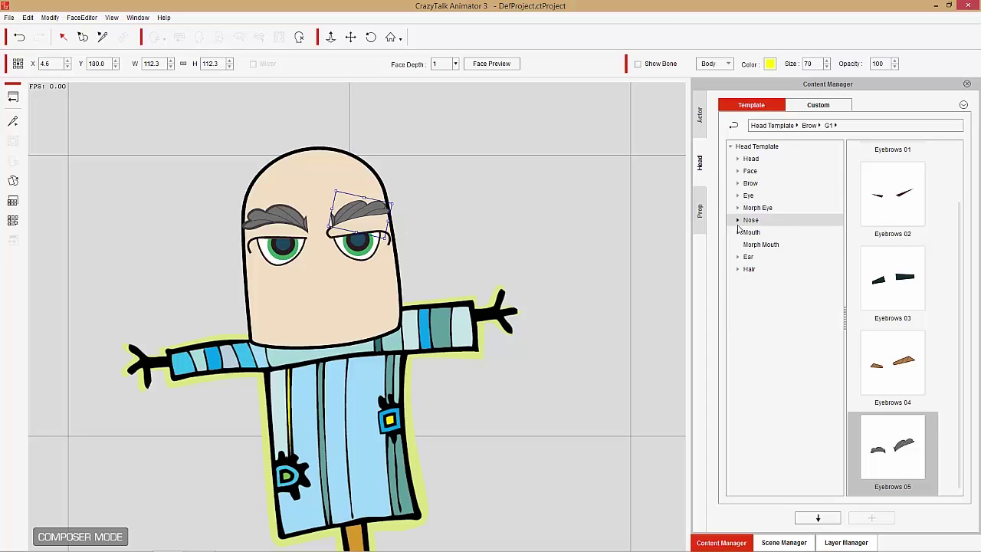
click(738, 220)
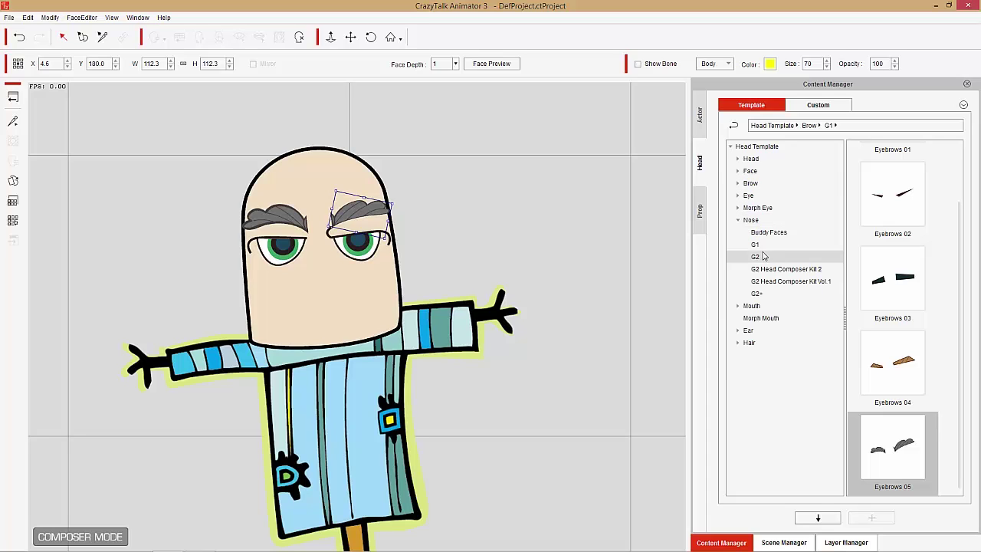
click(756, 243)
double_click(910, 373)
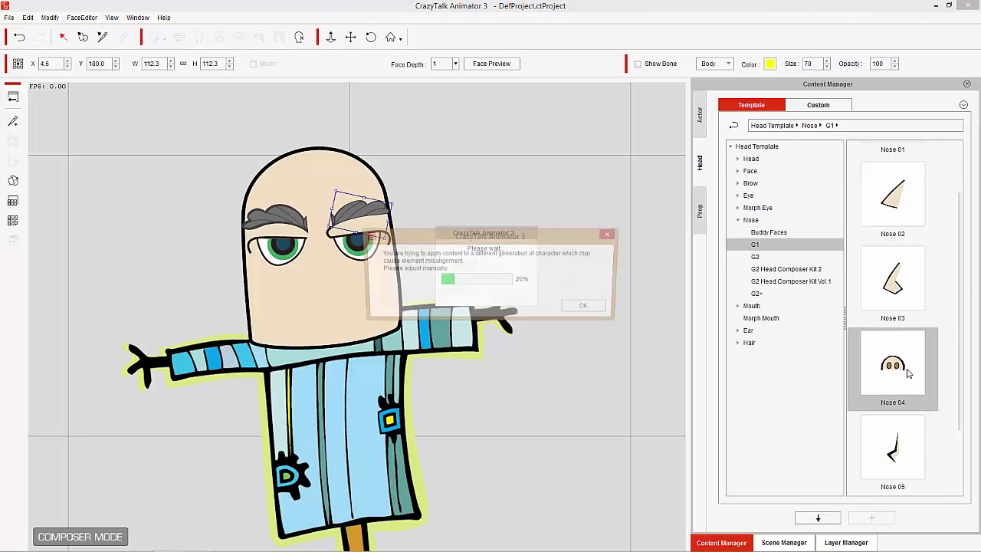
click(602, 310)
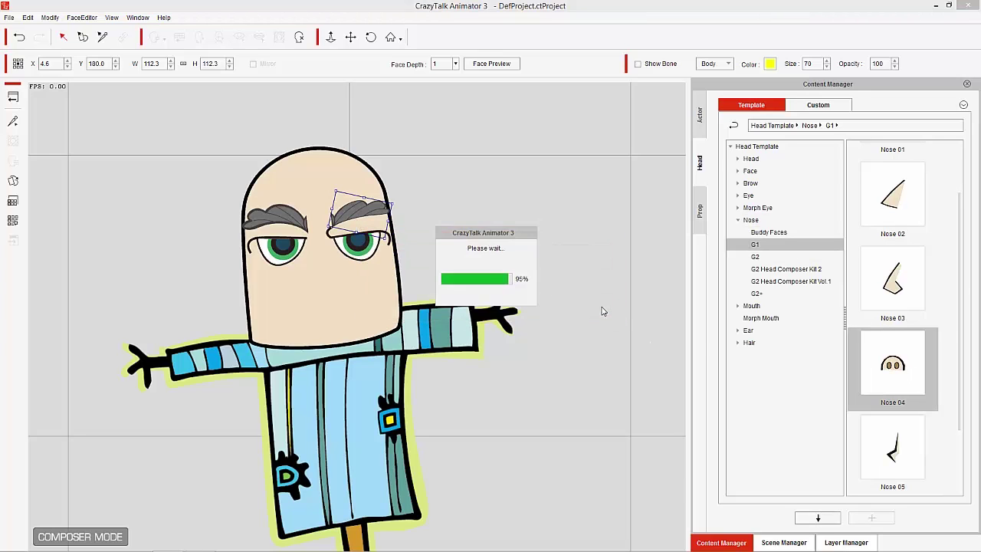
click(320, 259)
drag(321, 260, 322, 267)
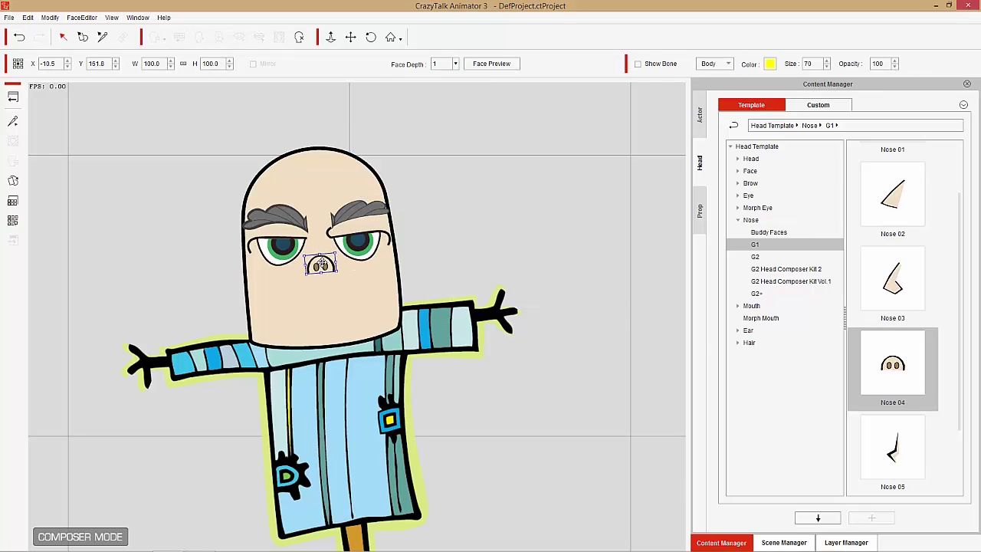
- Apply Mouth 05 from G2 Head Composer Kit Vol.1, scale it to about 218.3 and place it below the nose
click(739, 221)
click(738, 232)
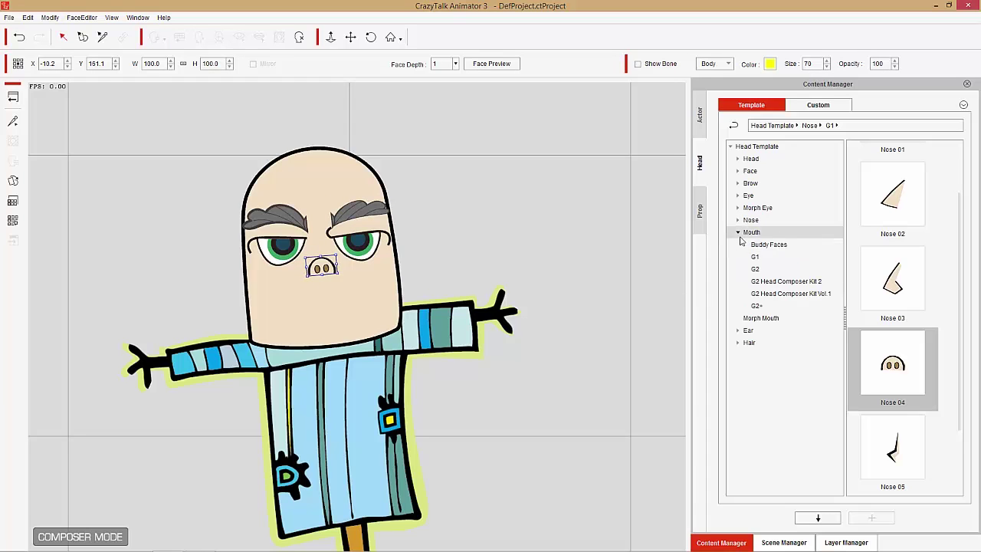
click(781, 295)
scroll(916, 306, down, 2)
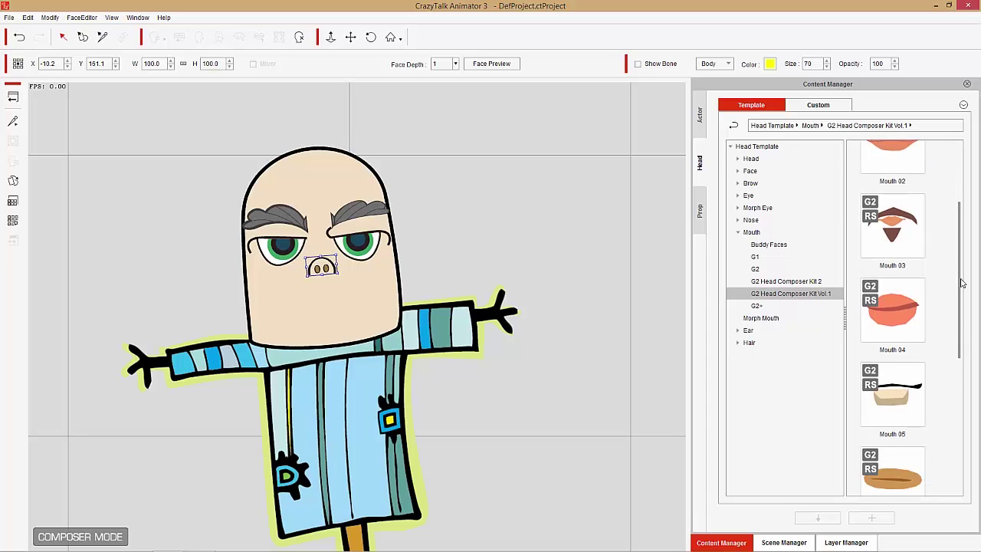
double_click(905, 317)
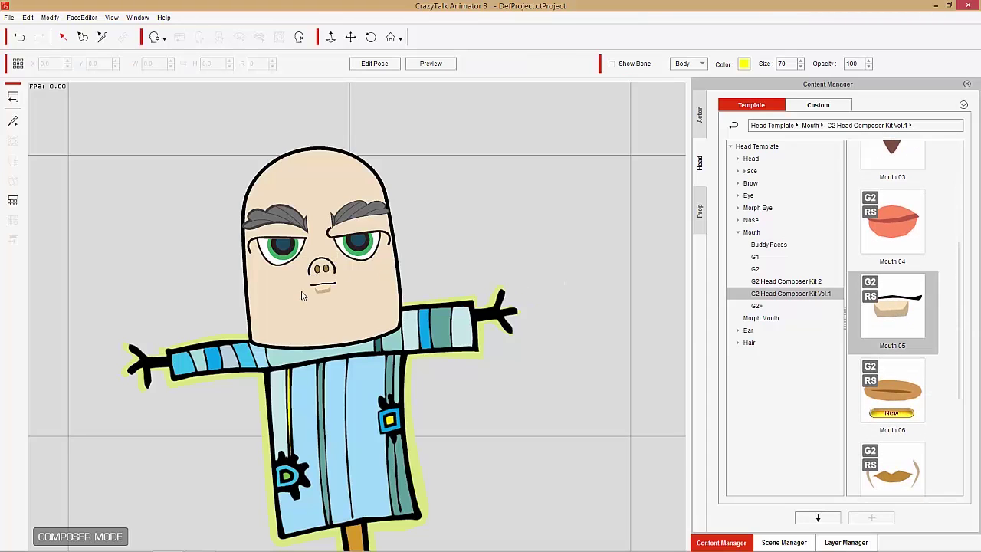
click(325, 287)
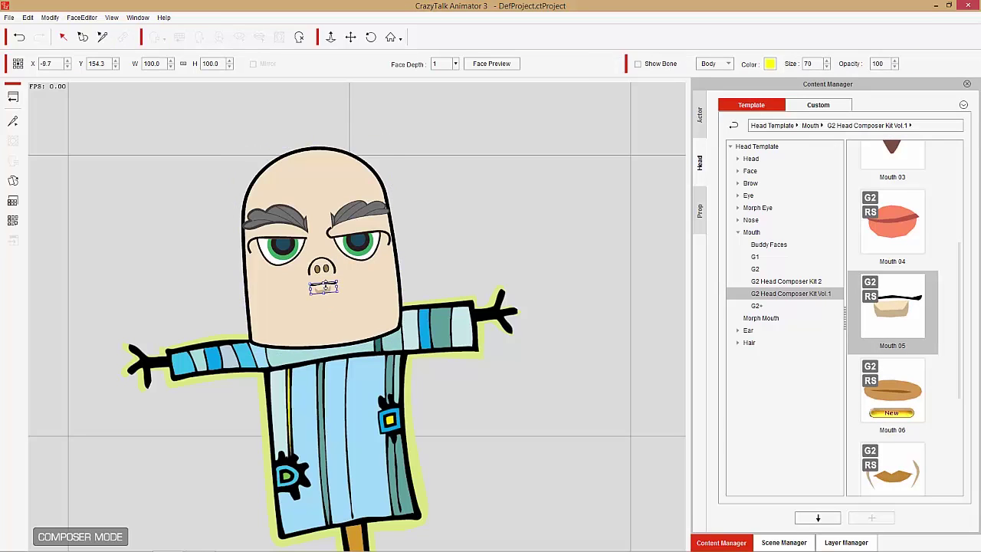
mouse_move(328, 288)
mouse_down()
mouse_move(330, 305)
mouse_move(364, 289)
mouse_move(335, 301)
mouse_up()
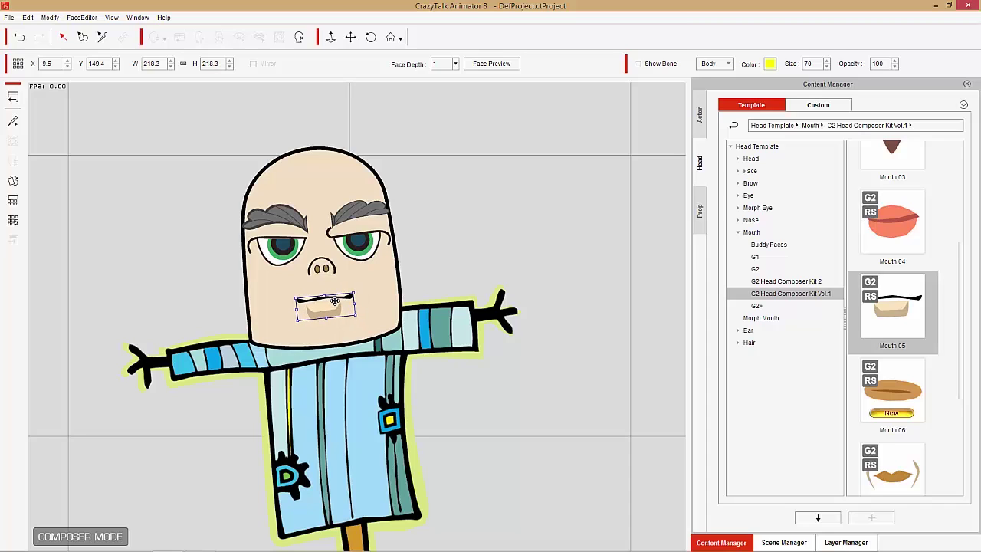
- Apply the G2 hair template Hair_01 to the scarecrow's head
click(739, 343)
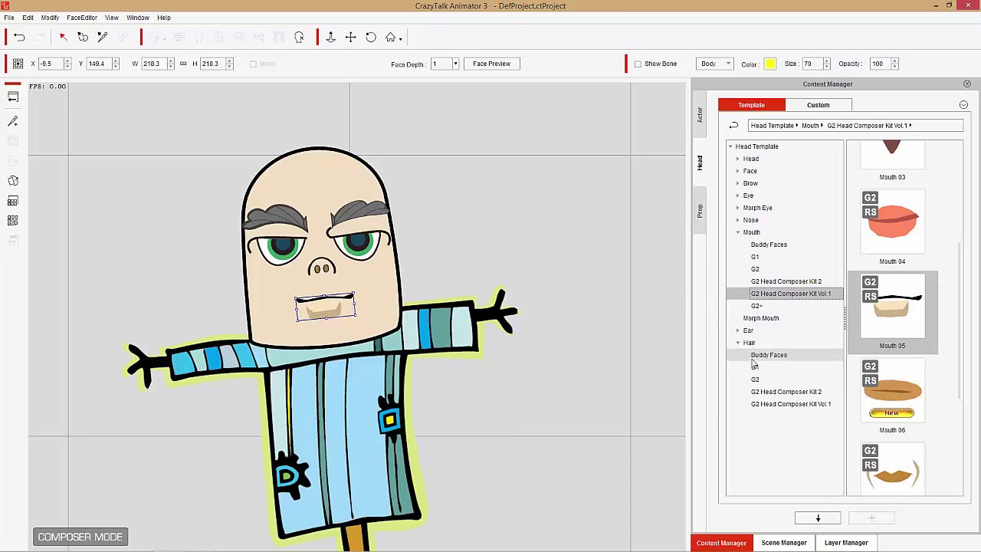
click(755, 380)
scroll(954, 311, down, 2)
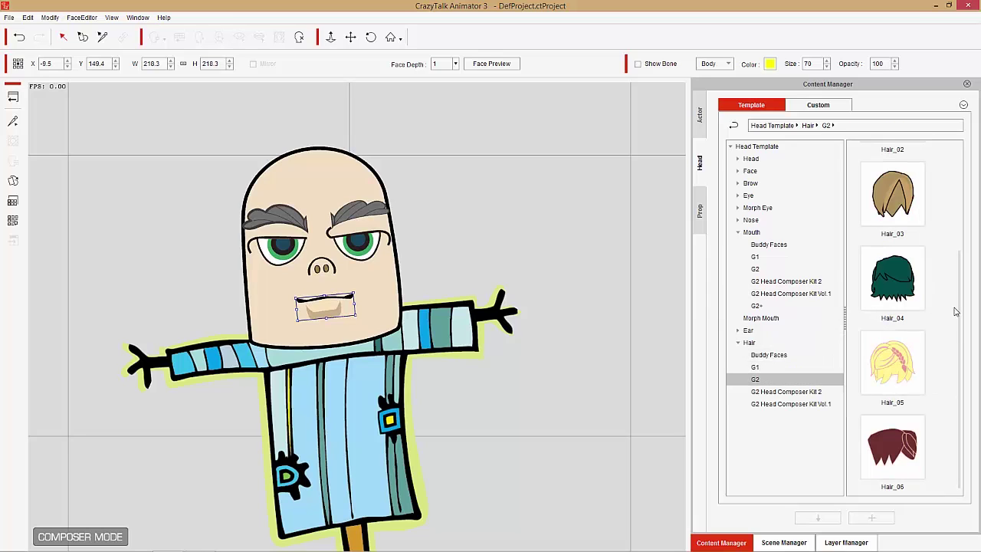
scroll(958, 313, up, 2)
double_click(920, 192)
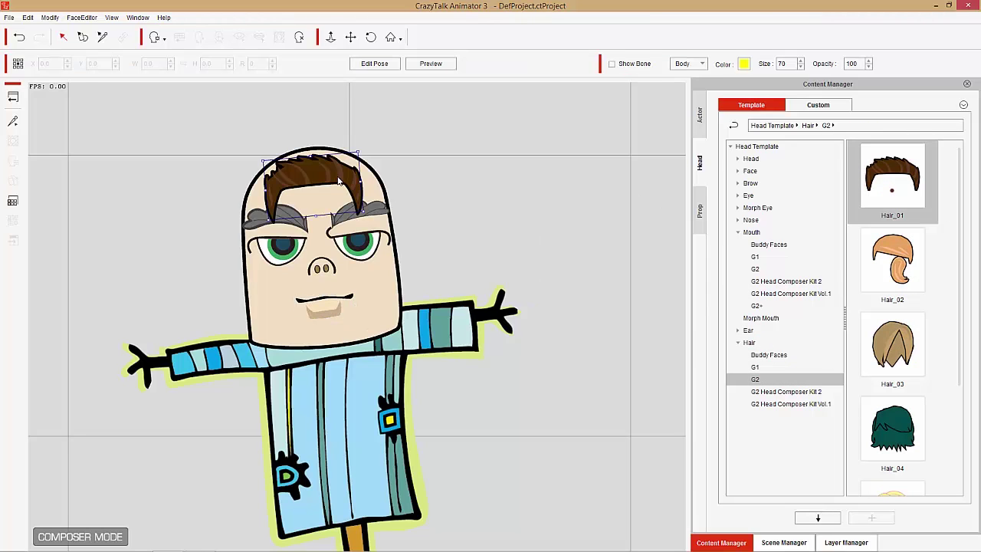
- Fit the hair over the top of the head, scaling it to about 177 wide and 202.5 high
click(338, 181)
drag(362, 152, 398, 121)
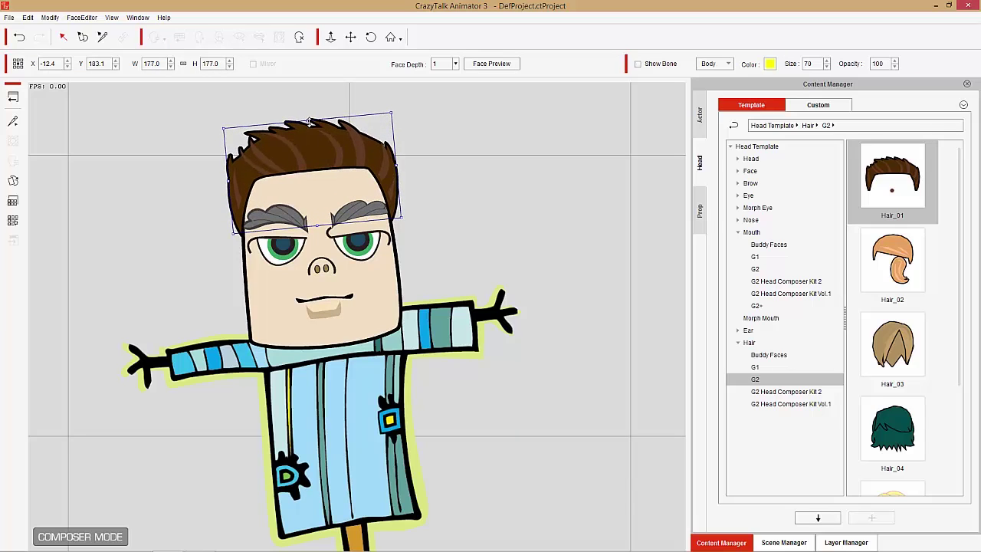
mouse_move(307, 115)
mouse_down()
mouse_move(309, 83)
mouse_move(312, 132)
mouse_up()
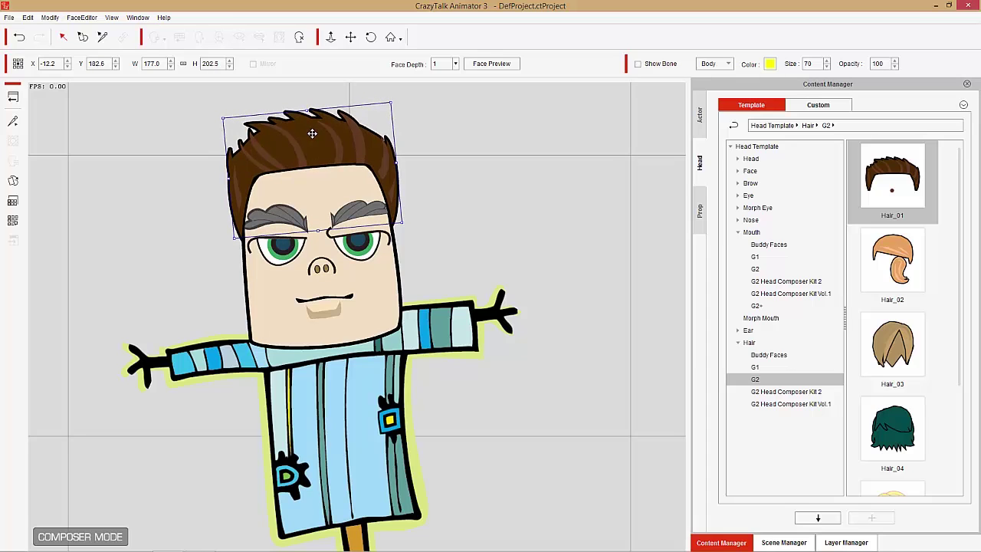
click(369, 288)
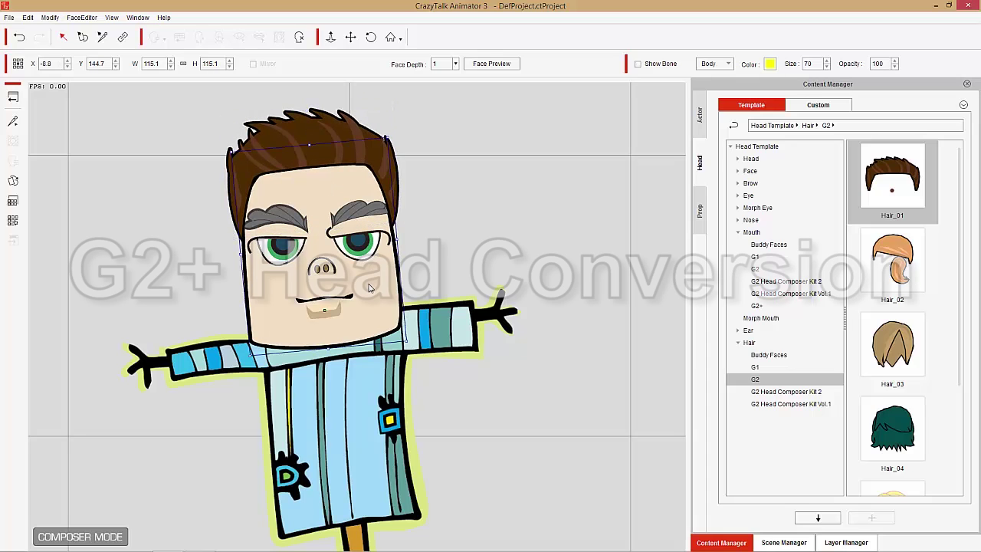
- Return to the stage and preview the scarecrow's facial animation in Face Puppet with the fourth and fifth full face controls
click(12, 97)
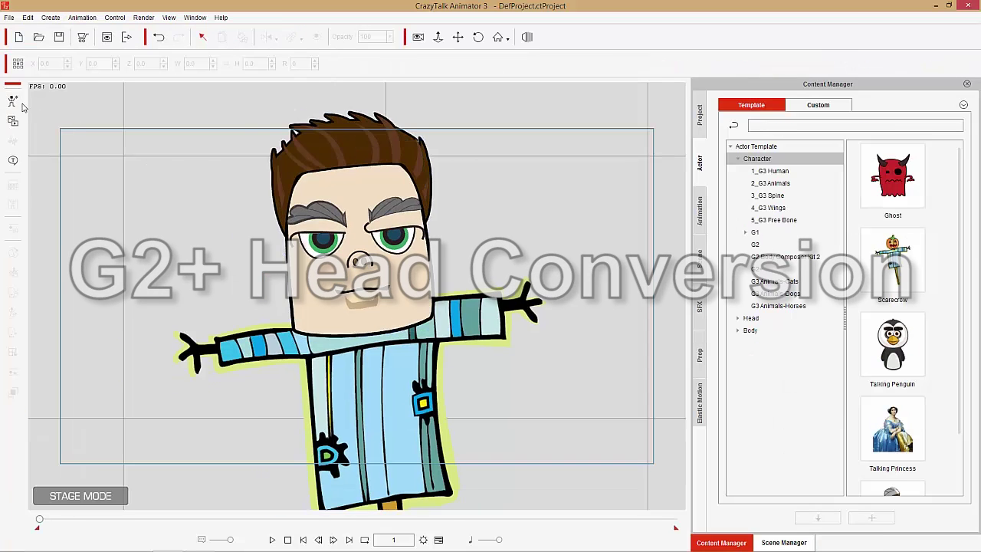
click(400, 295)
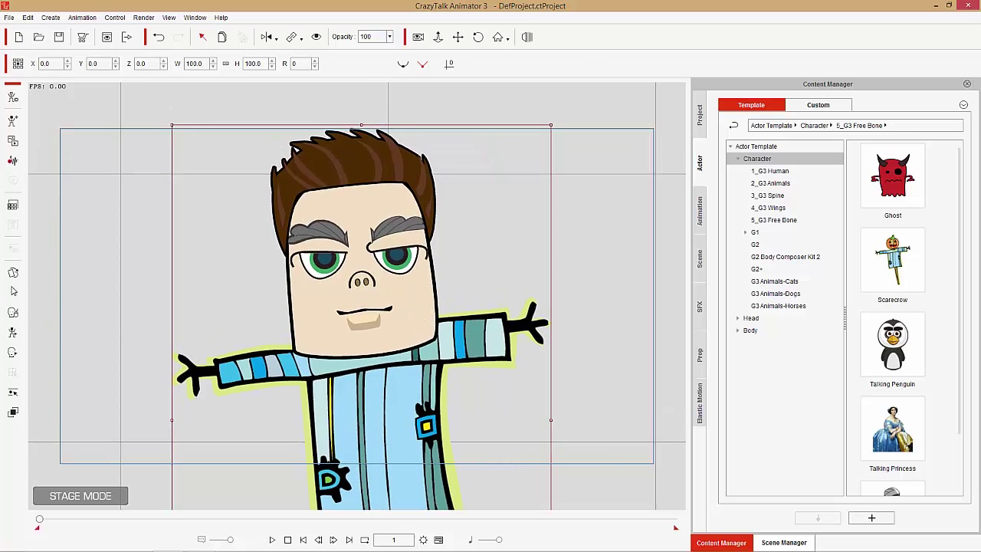
click(12, 312)
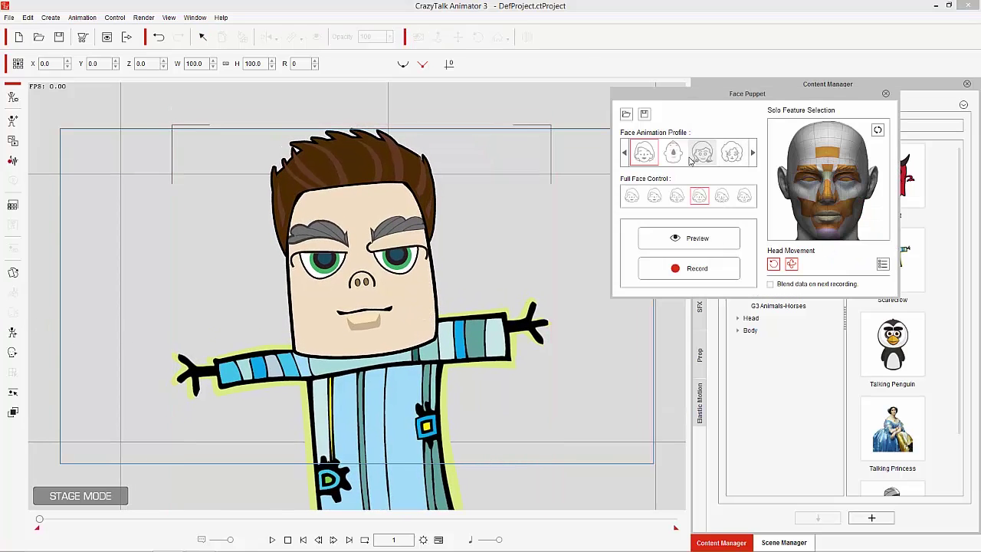
key(space)
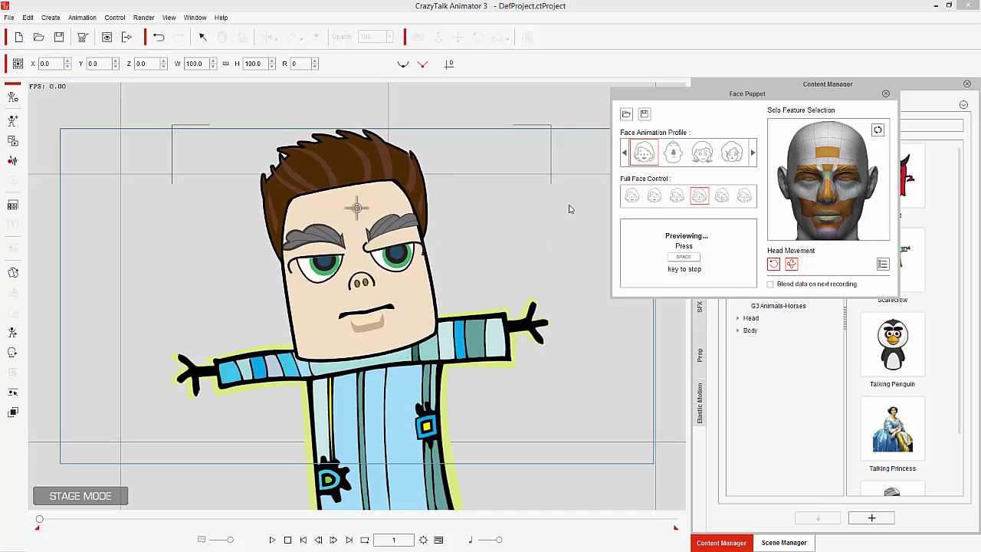
key(space)
click(721, 196)
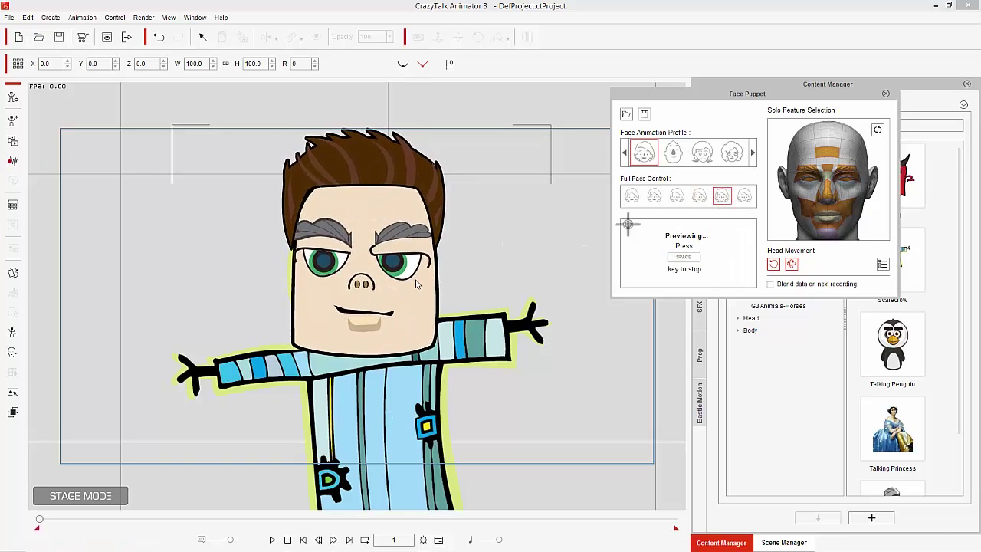
key(space)
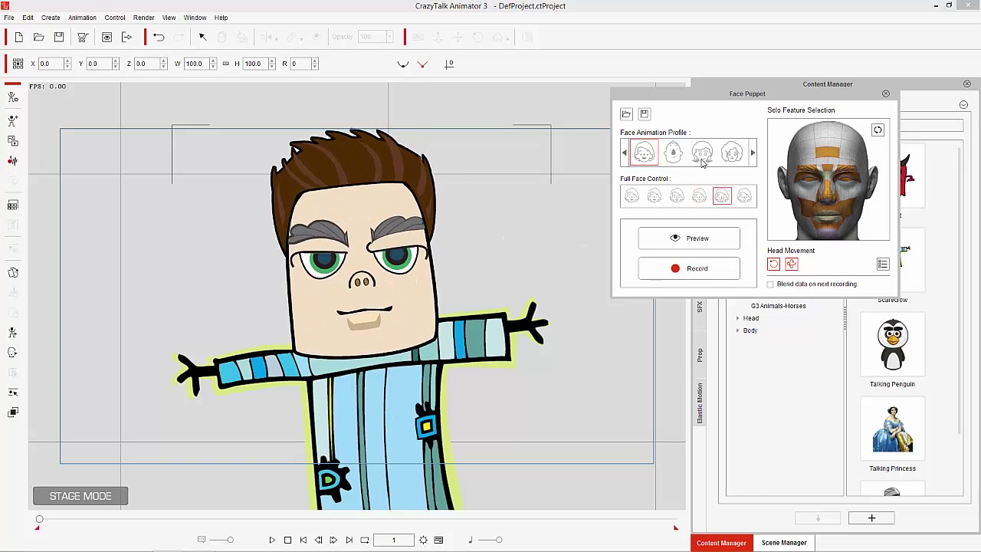
click(886, 94)
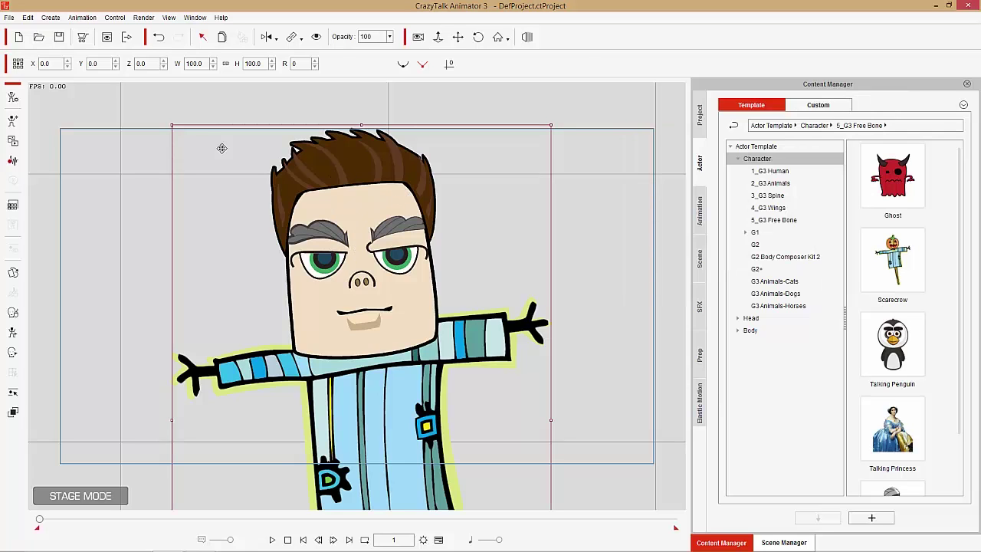
- Reopen the scarecrow in Composer mode and examine the Left Eye sprites in the Sprite Editor, ending on 01 Normal
click(13, 97)
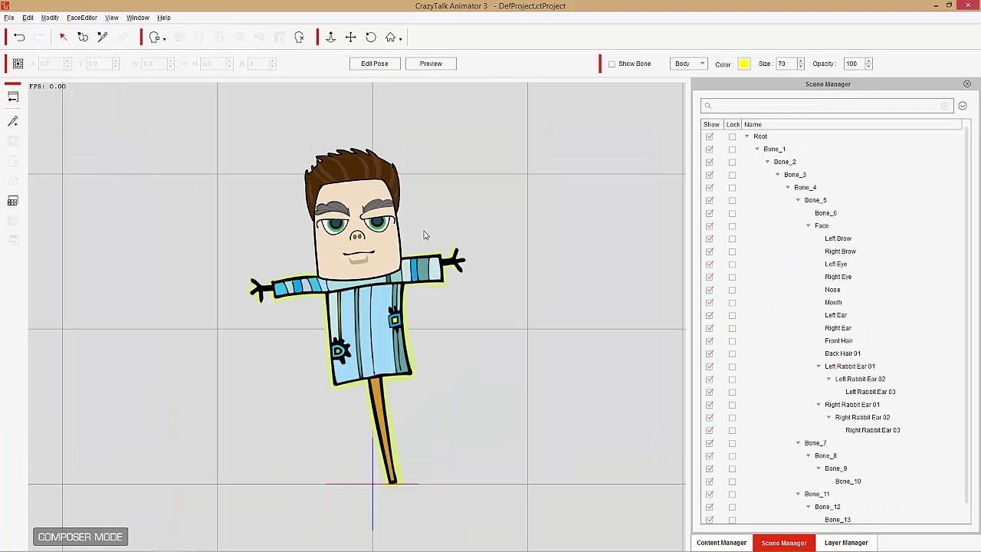
scroll(426, 235, up, 3)
scroll(471, 259, up, 3)
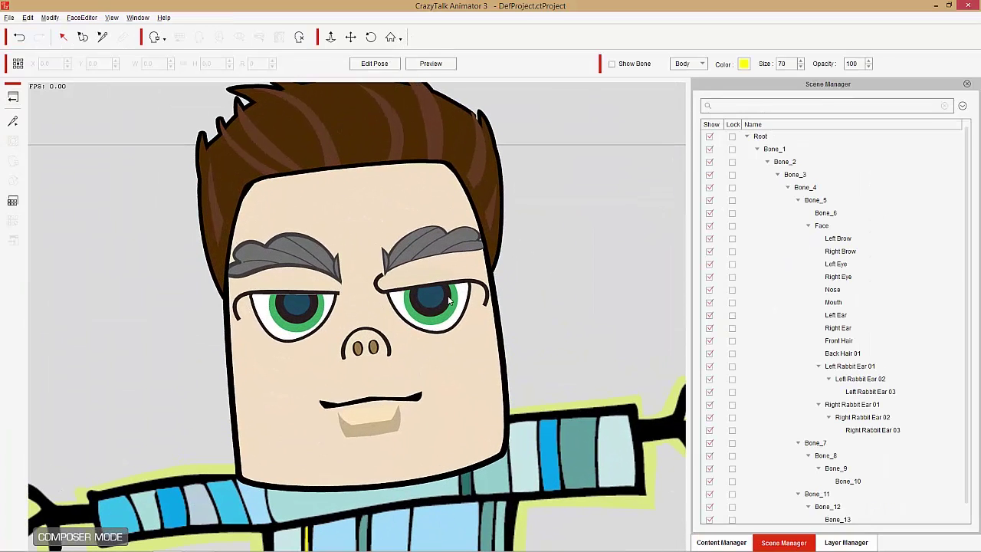
double_click(451, 299)
click(673, 219)
click(716, 219)
click(717, 269)
click(716, 318)
click(673, 318)
click(673, 268)
click(631, 268)
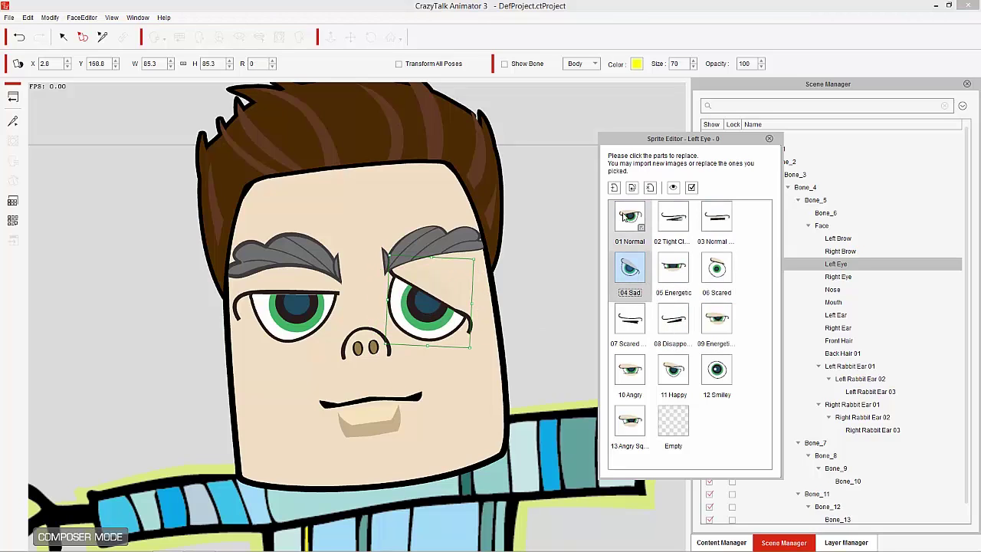
click(623, 217)
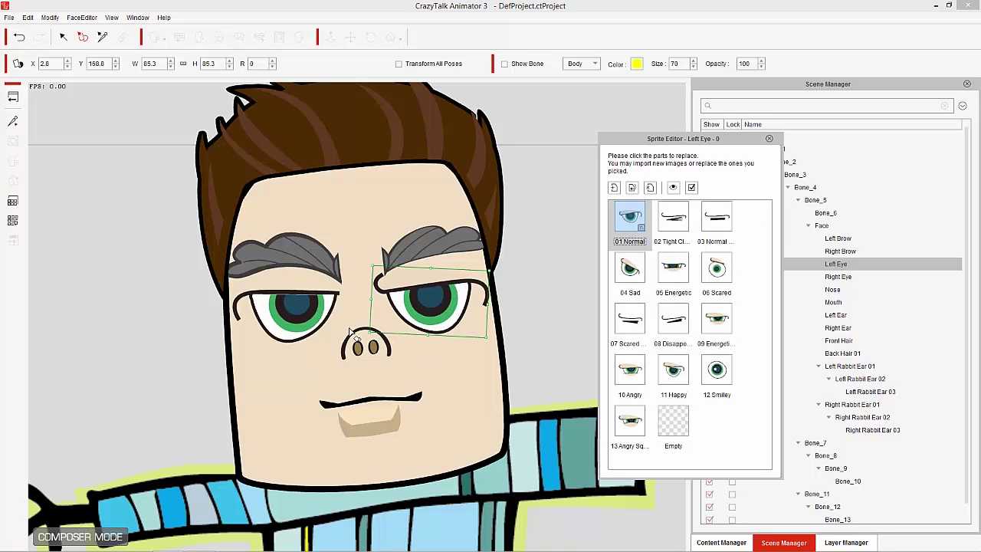
- Review the Left Brow and Mouth sprites in the Sprite Editor, leaving the mouth on 01_Normal
click(454, 248)
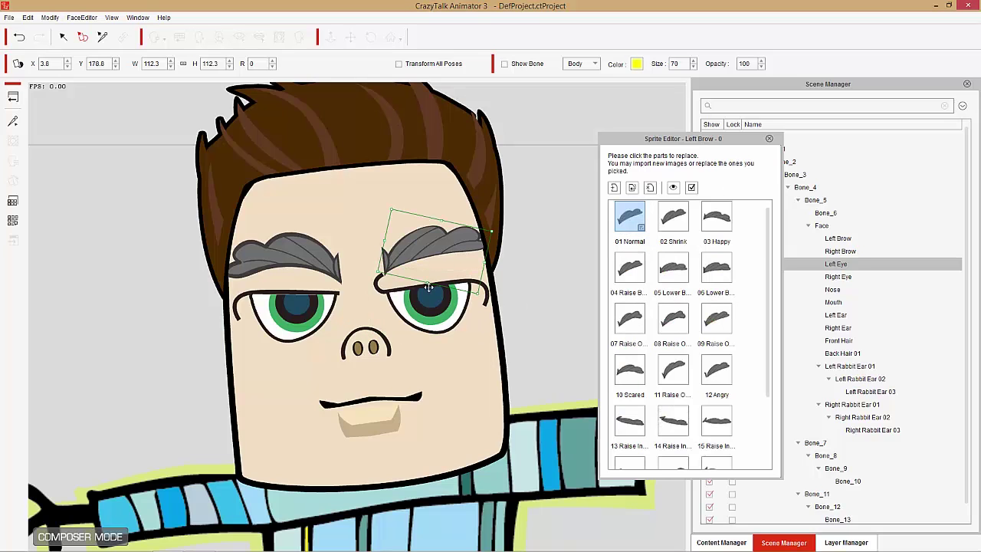
click(386, 401)
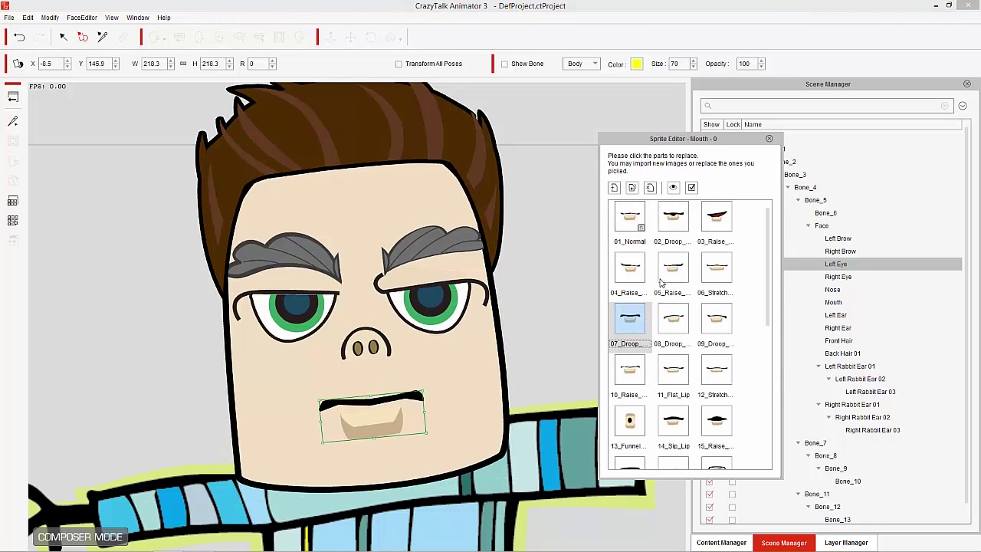
click(717, 217)
click(674, 217)
click(629, 217)
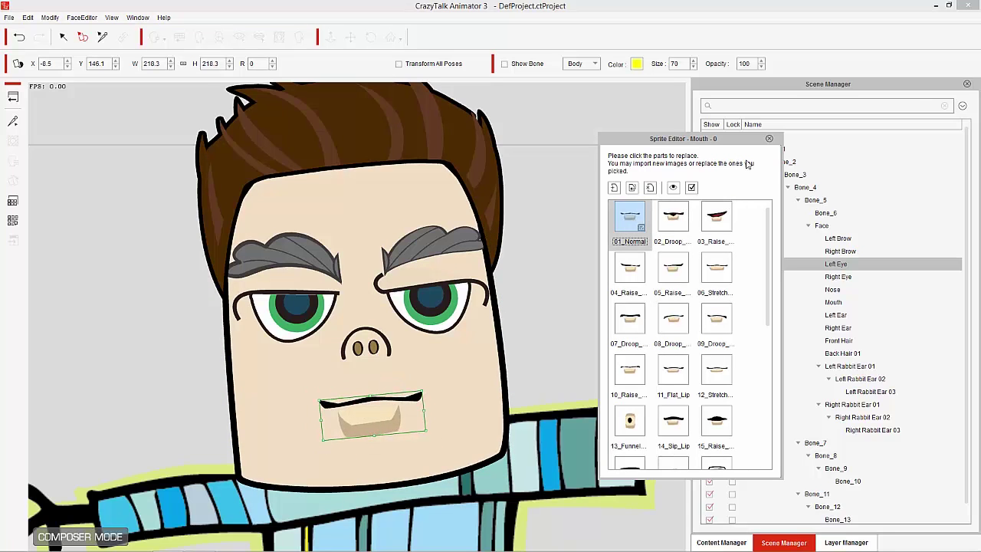
click(769, 140)
- Convert the scarecrow's face to the G2+ Facial System, turning the previous sprites into extra sprites
scroll(563, 253, down, 4)
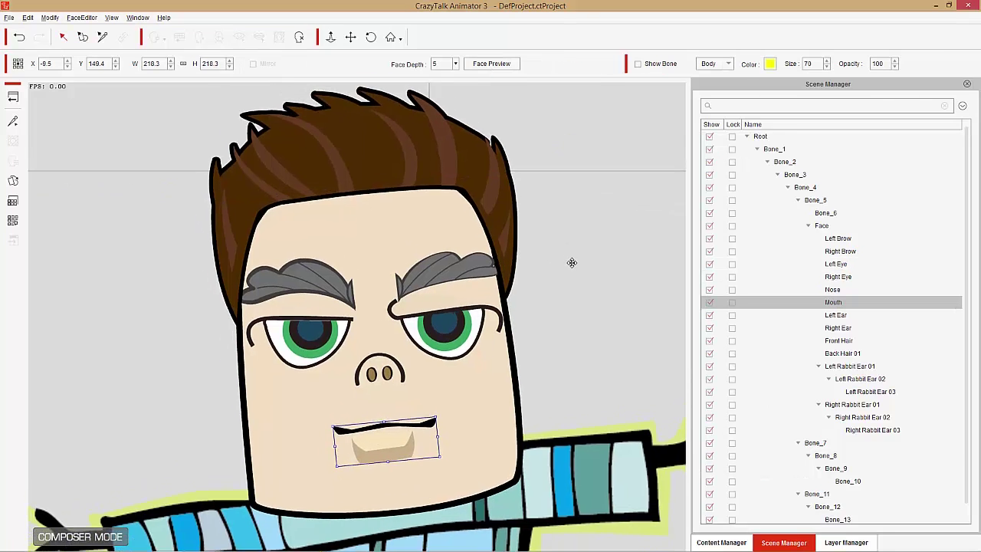
click(441, 382)
scroll(499, 361, up, 2)
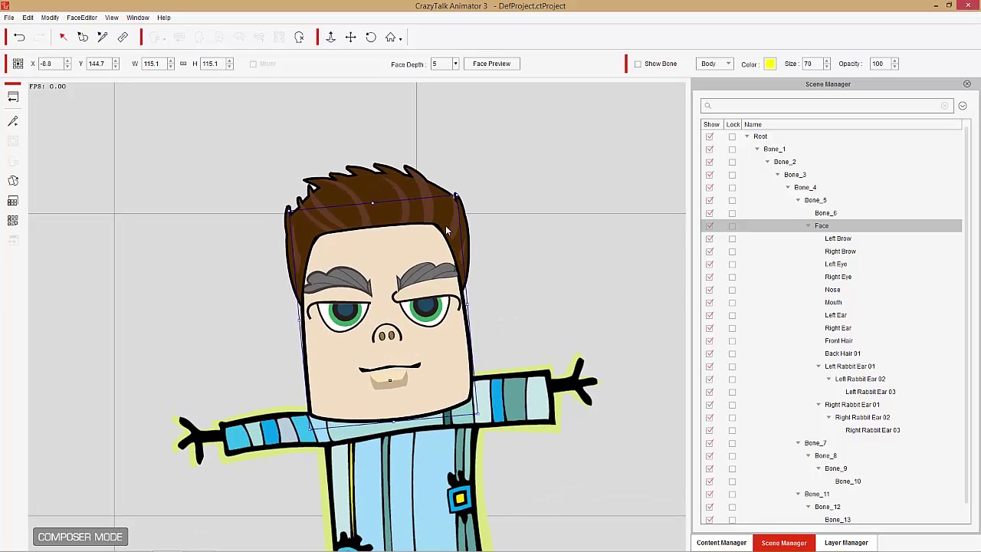
click(28, 18)
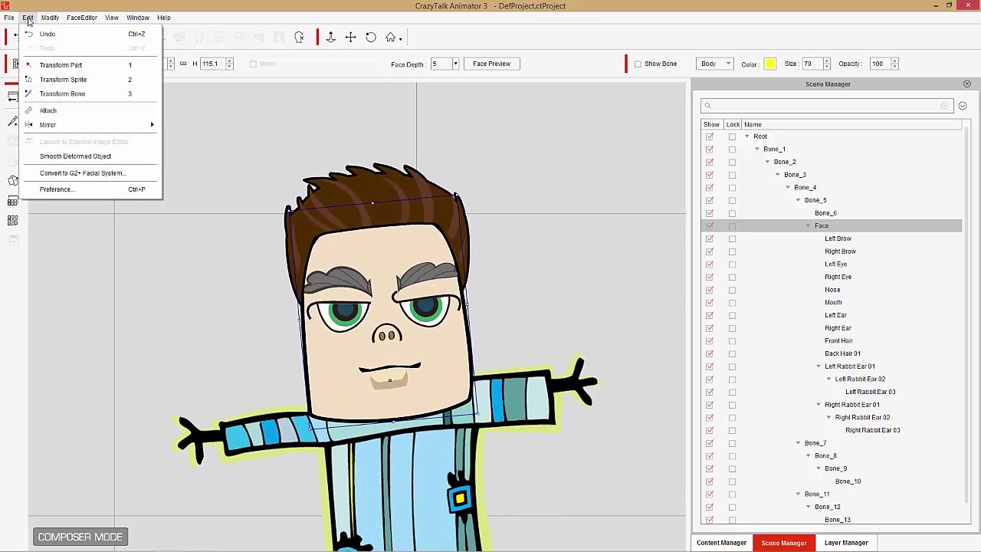
click(75, 173)
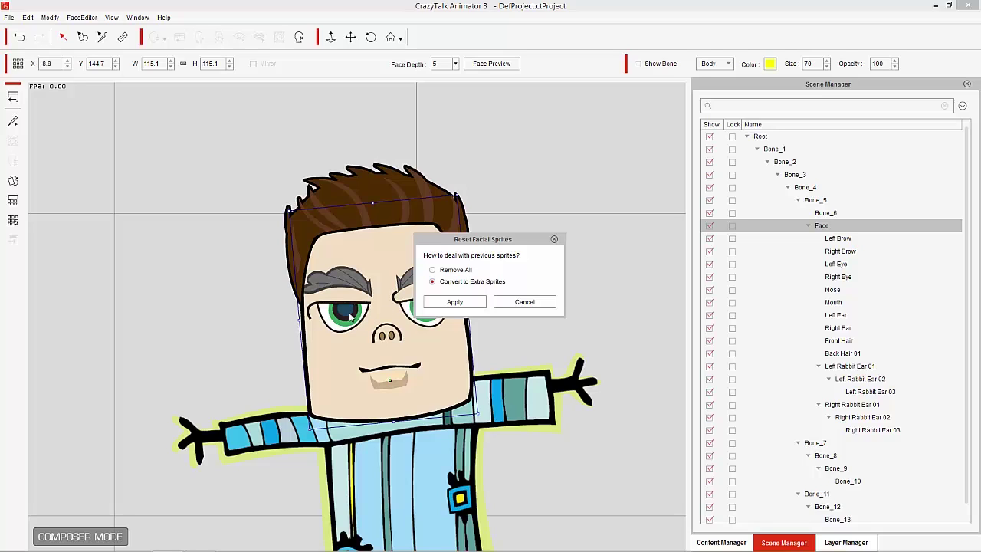
click(479, 306)
click(455, 302)
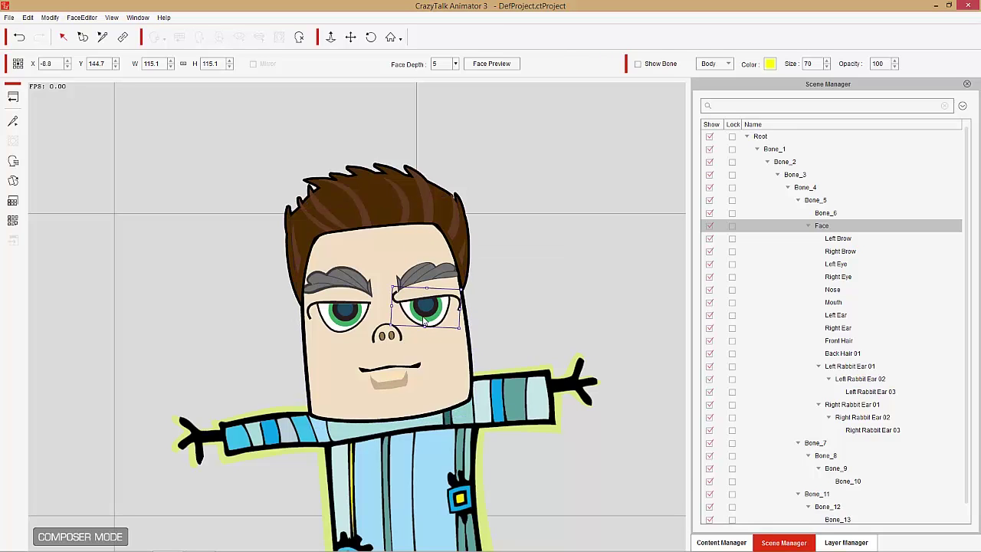
- Examine the scarecrow's Left Eye, Face and Mouth sprite sets in the Sprite Editor, then close the editor
double_click(424, 321)
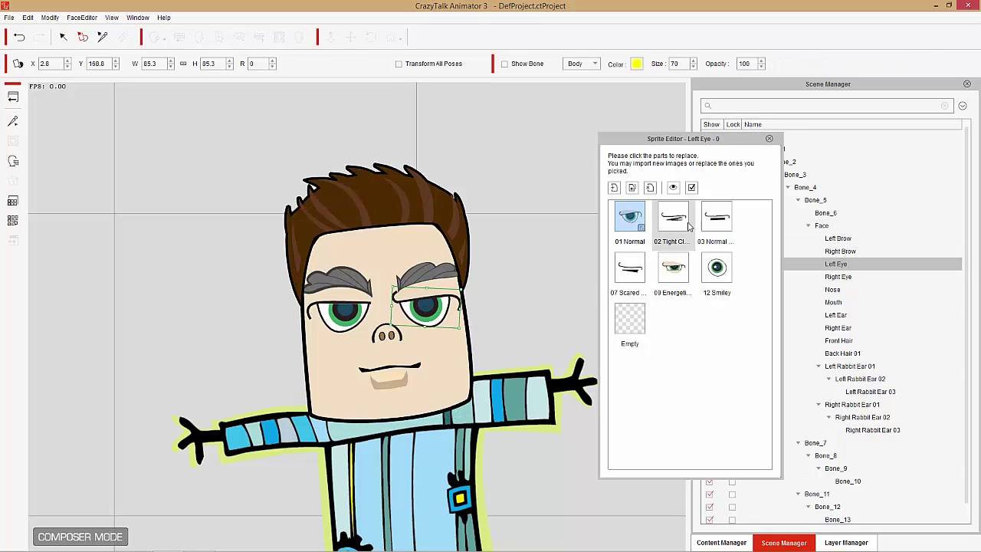
click(415, 371)
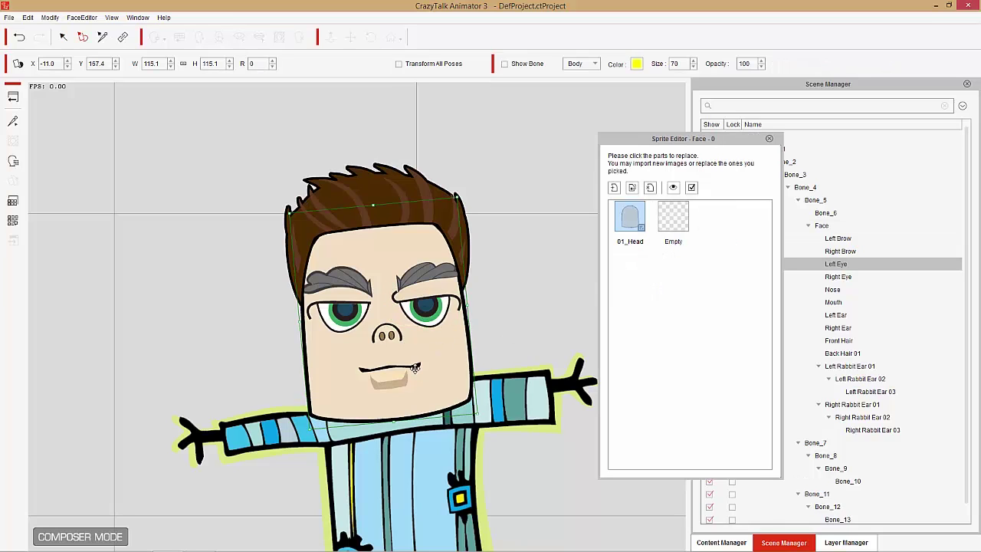
drag(415, 369, 392, 368)
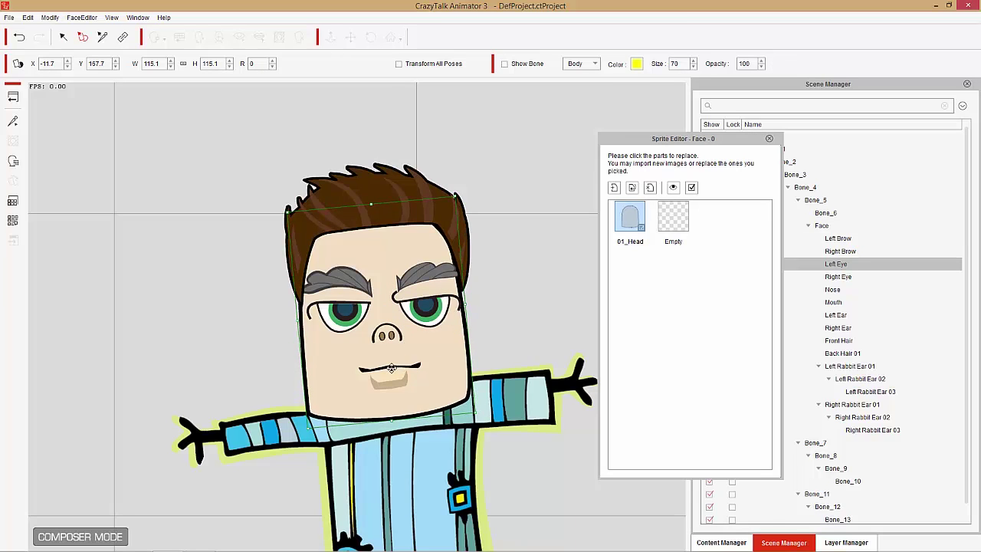
click(389, 372)
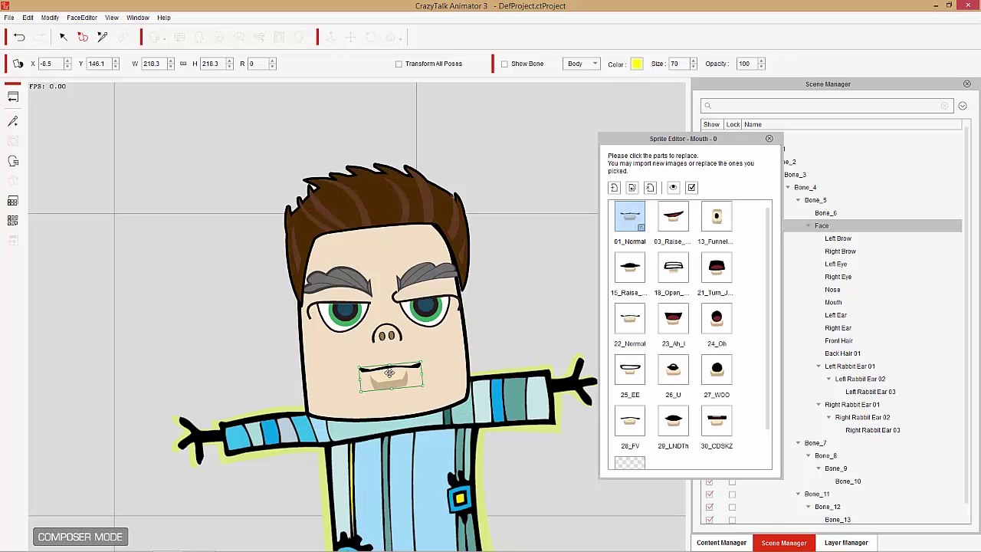
scroll(751, 306, down, 1)
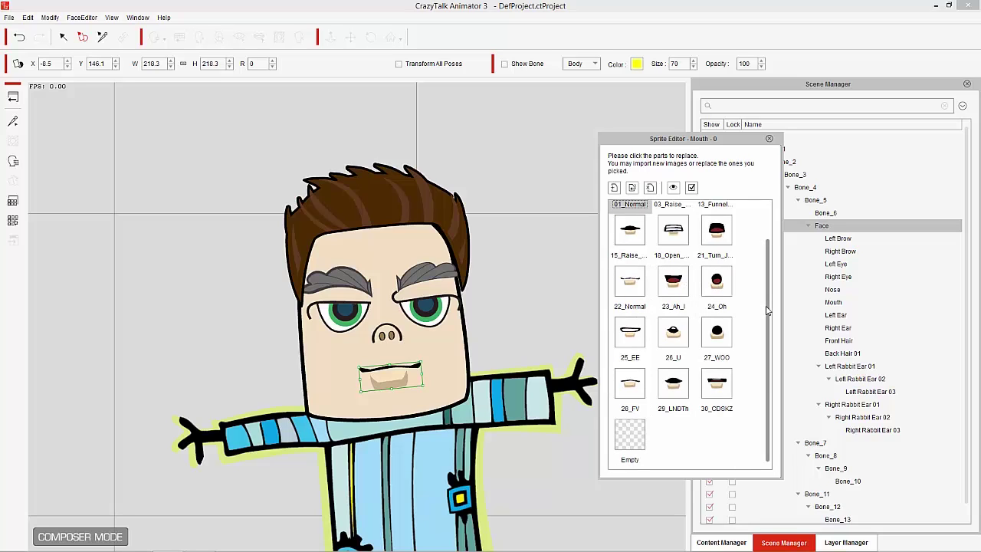
drag(767, 309, 769, 260)
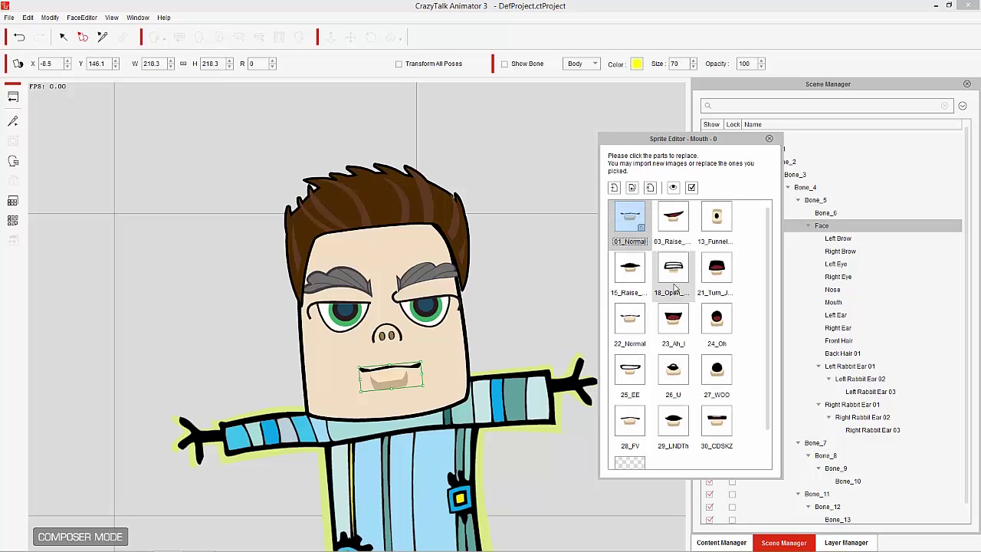
click(769, 138)
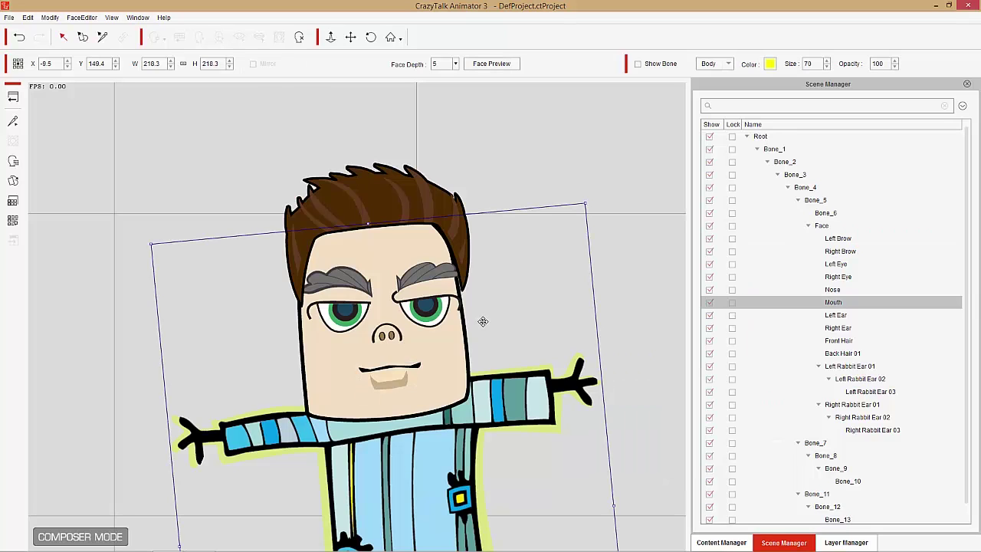
- Return to the stage and start a Face Puppet preview of the scarecrow with the fifth full face control
click(14, 98)
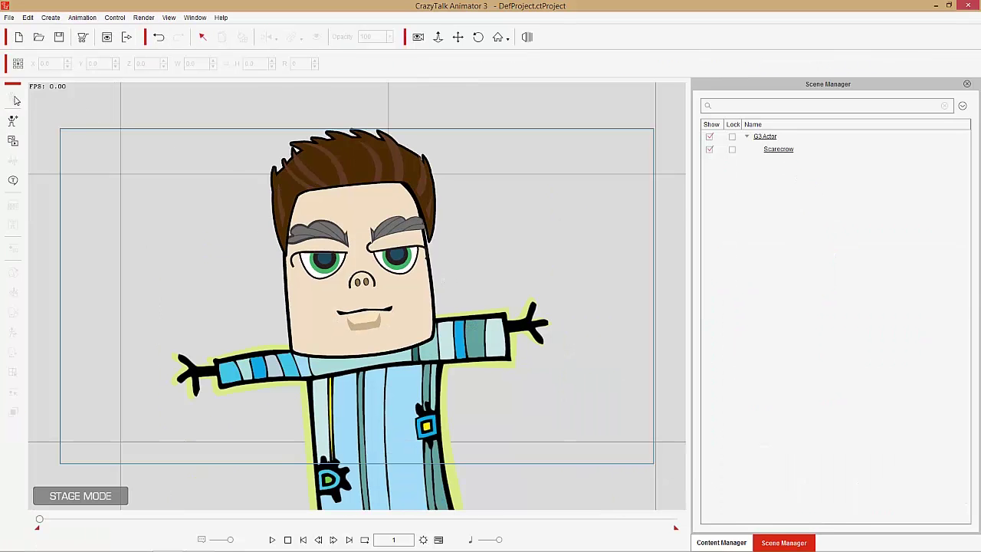
click(337, 308)
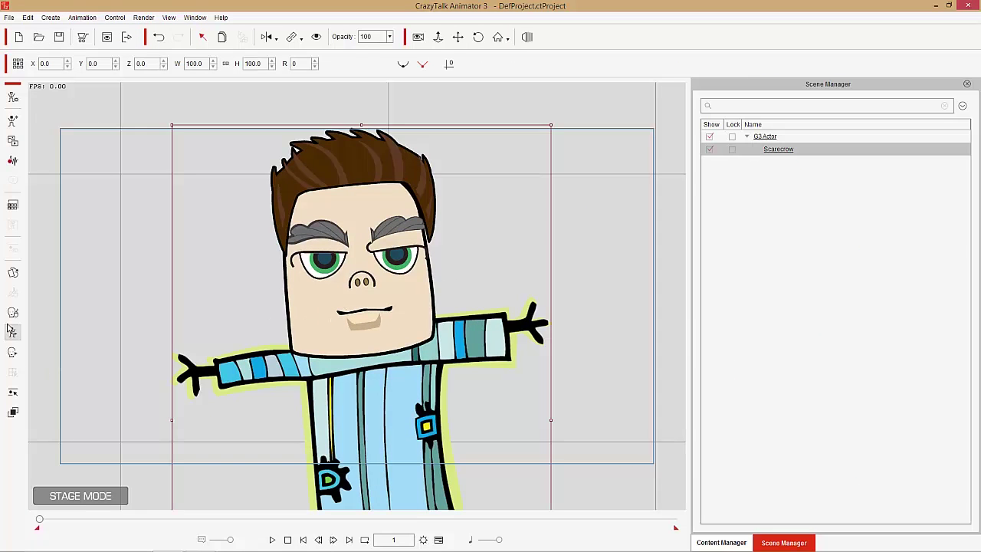
click(12, 329)
key(space)
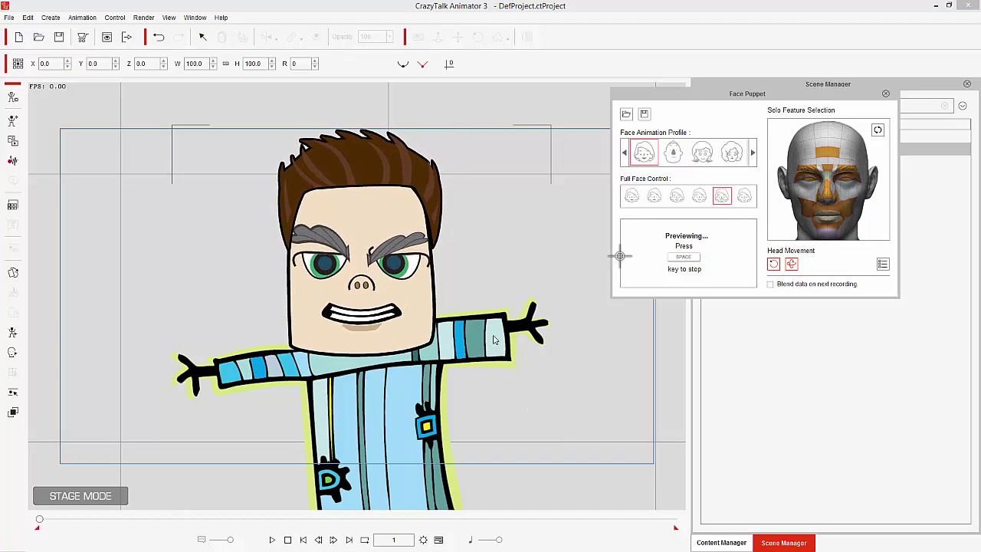
- Preview the scarecrow's facial animation with the first and second full face controls, then close Face Puppet
key(space)
click(631, 196)
key(space)
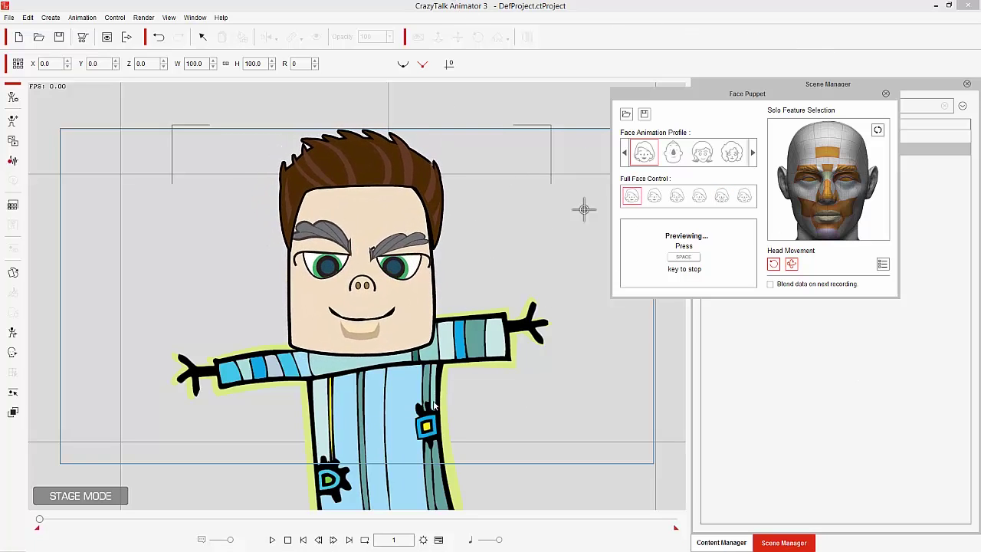
key(space)
click(654, 196)
key(space)
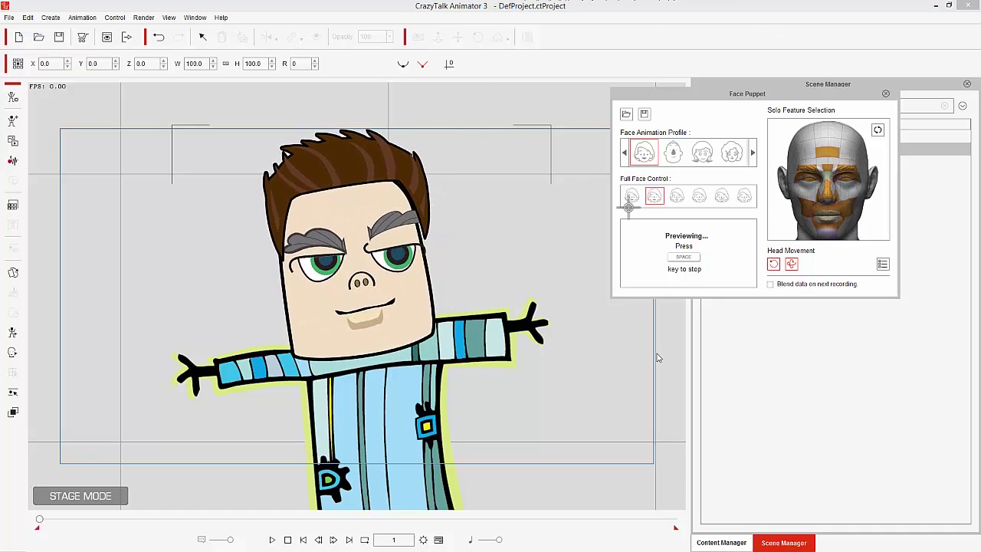
key(space)
click(886, 93)
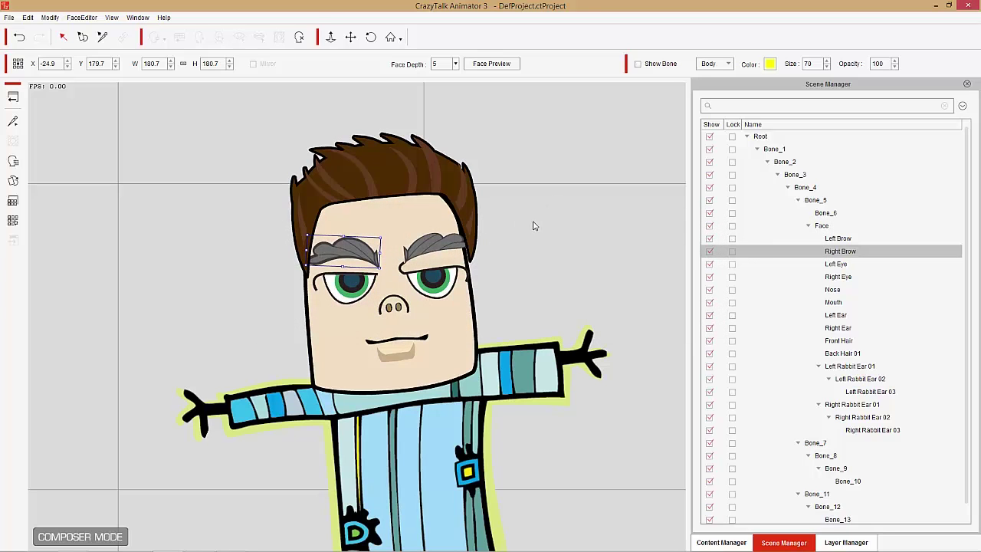
- Switch to Photoshop and create a 600 x 300 pixel document with transparent background contents at 72 pixels/inch
key(alt+Tab)
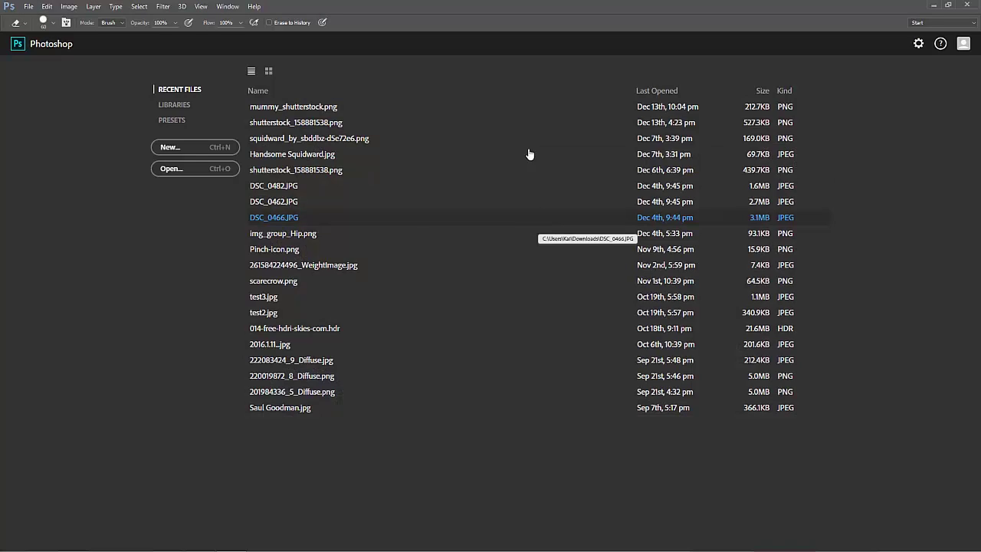
click(29, 6)
click(34, 17)
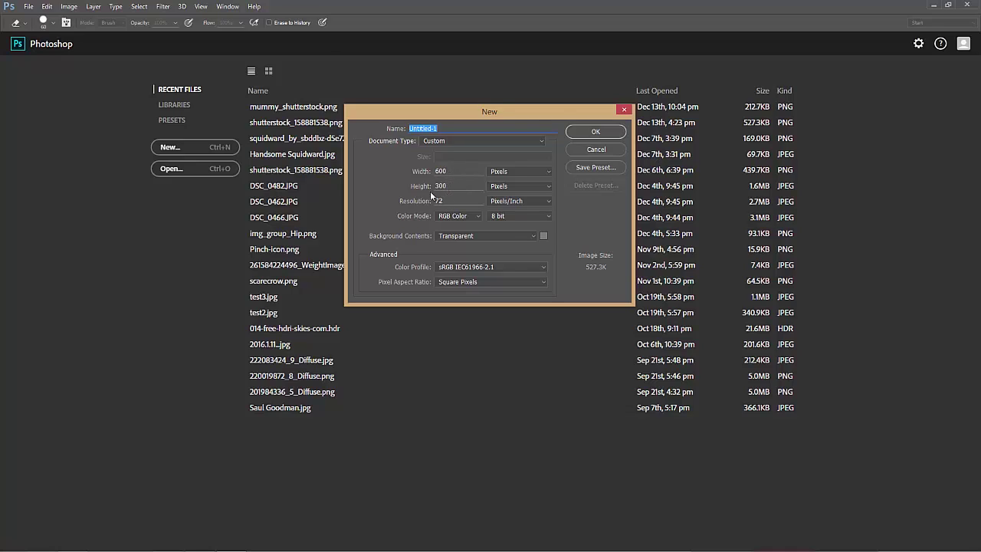
click(598, 132)
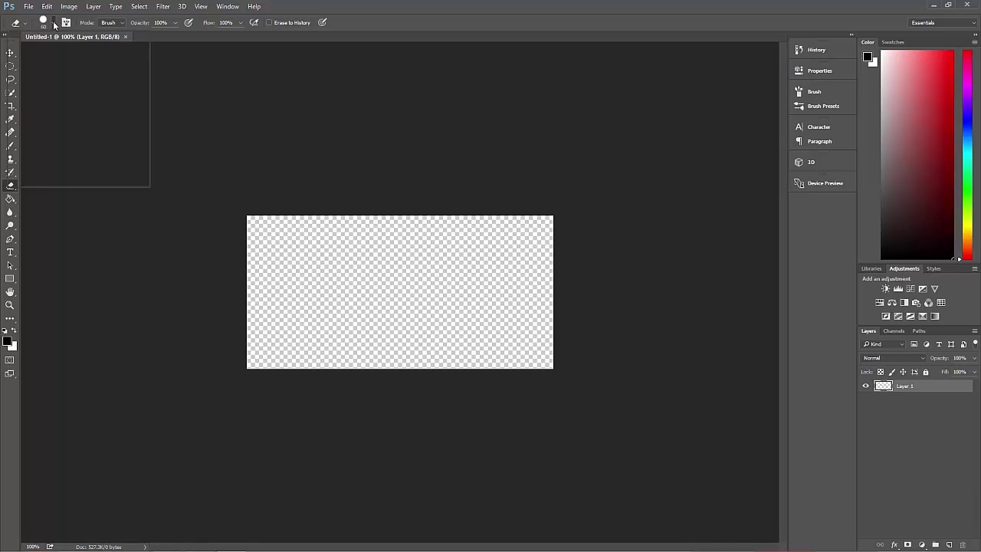
click(54, 23)
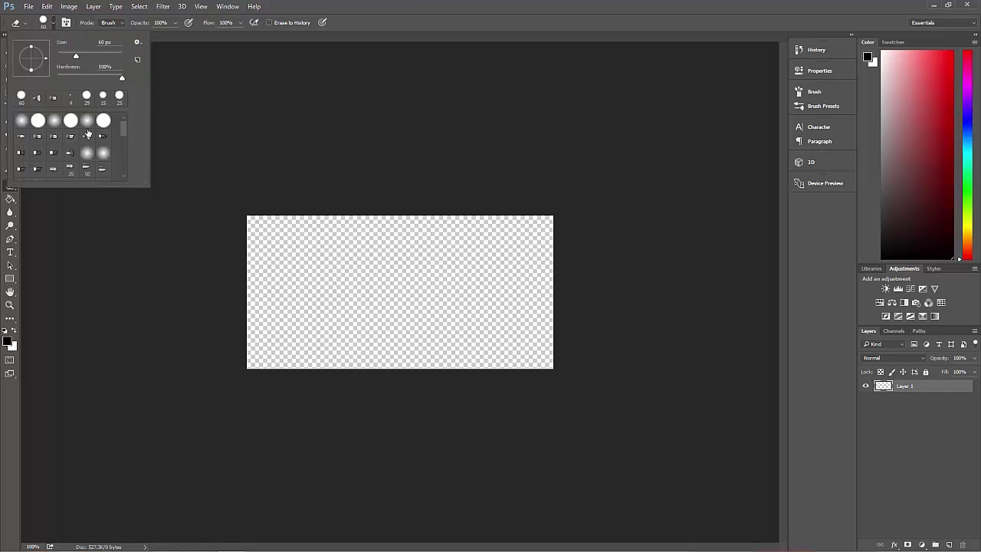
click(85, 137)
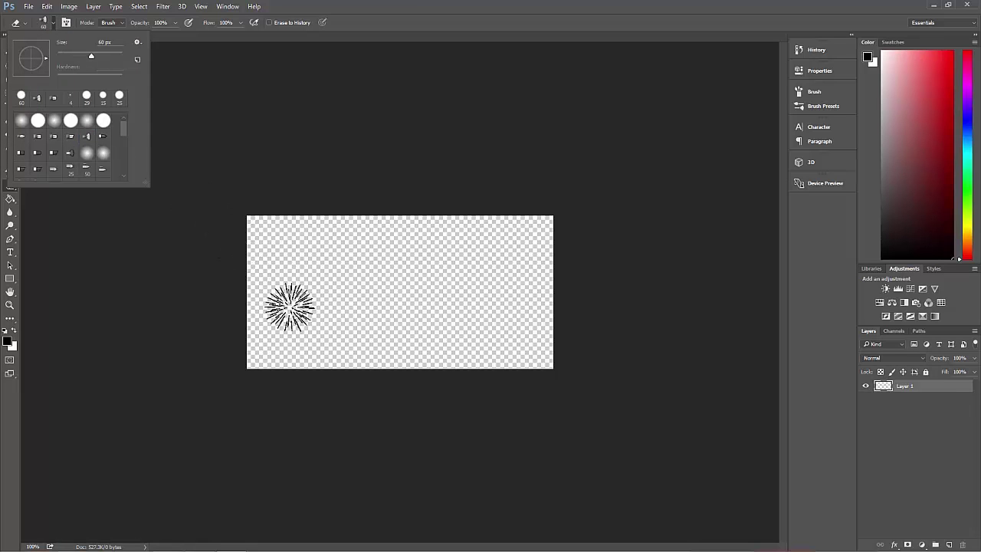
click(282, 299)
click(282, 299)
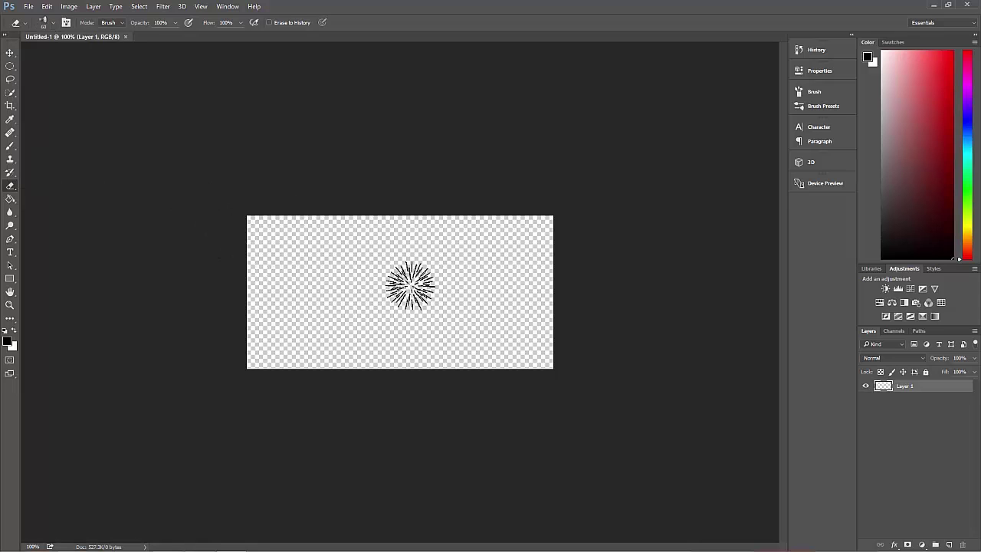
- Paint a thick black eyebrow across the canvas with overlapping strokes of the Brush tool's bristle tip
click(10, 146)
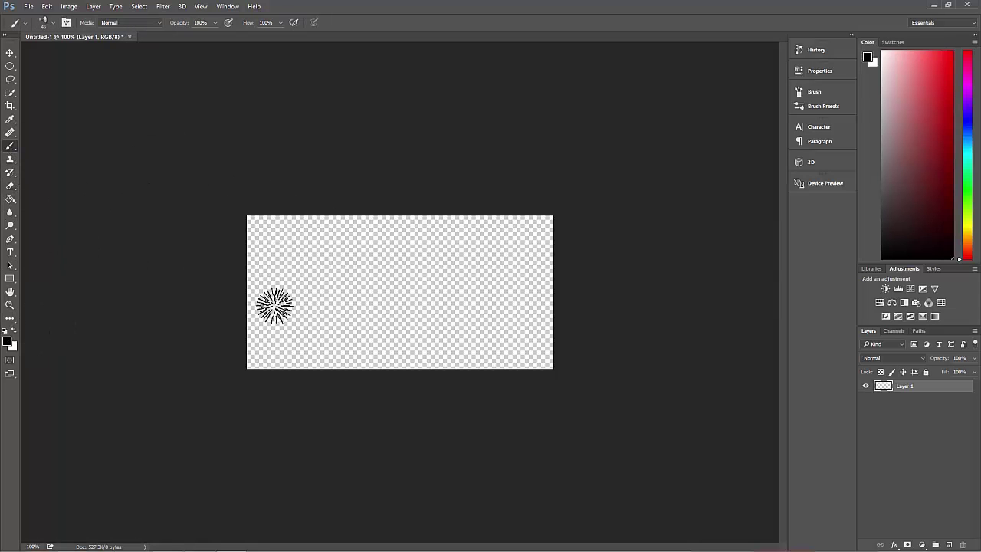
drag(277, 299, 524, 275)
mouse_move(437, 282)
mouse_down()
mouse_move(280, 281)
mouse_move(507, 258)
mouse_move(519, 261)
mouse_move(523, 286)
mouse_move(504, 297)
mouse_move(337, 310)
mouse_move(499, 279)
mouse_move(316, 302)
mouse_up()
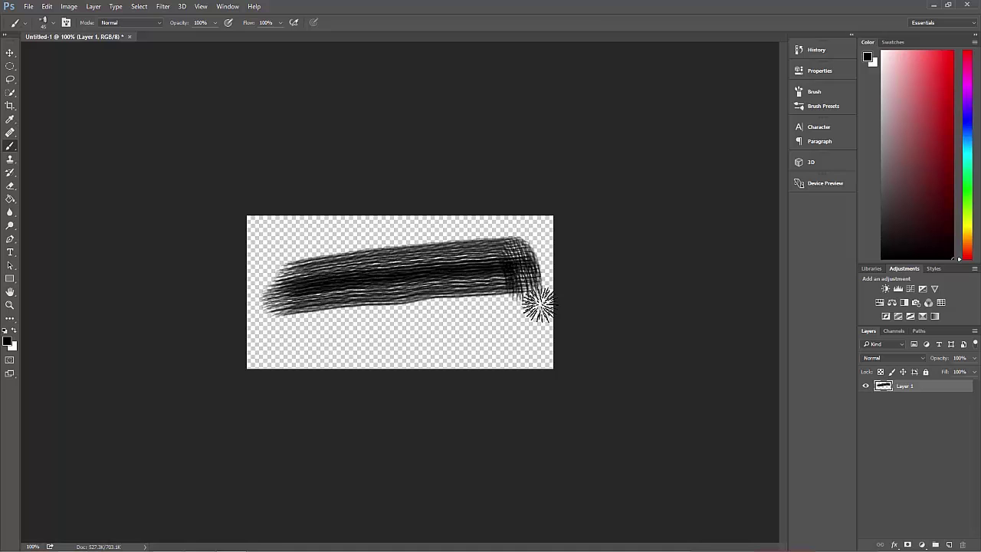
mouse_move(302, 291)
mouse_down()
mouse_move(296, 285)
mouse_move(525, 295)
mouse_up()
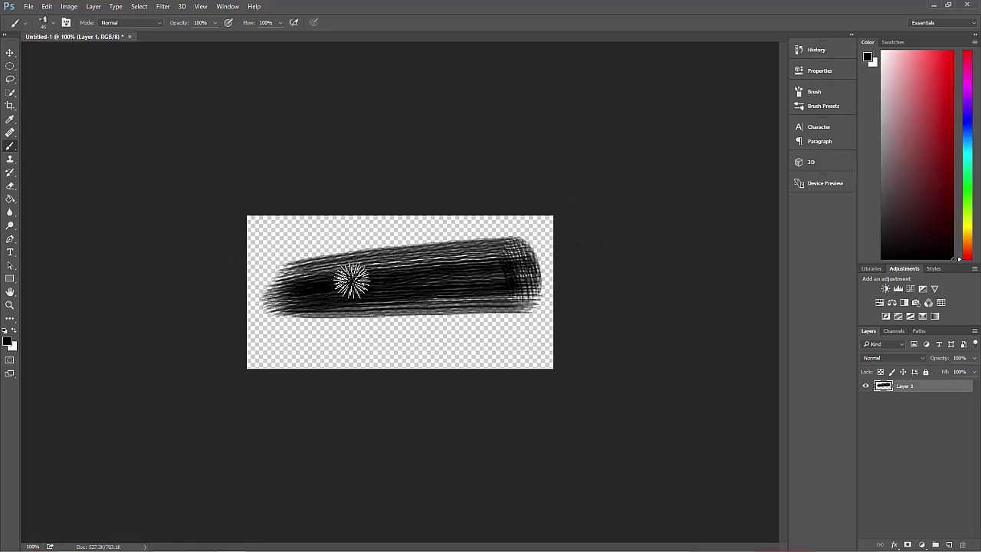
- Trim the eyebrow with a 60 px hard round Eraser, tapering its outer end and cleaning its lower edge
click(10, 186)
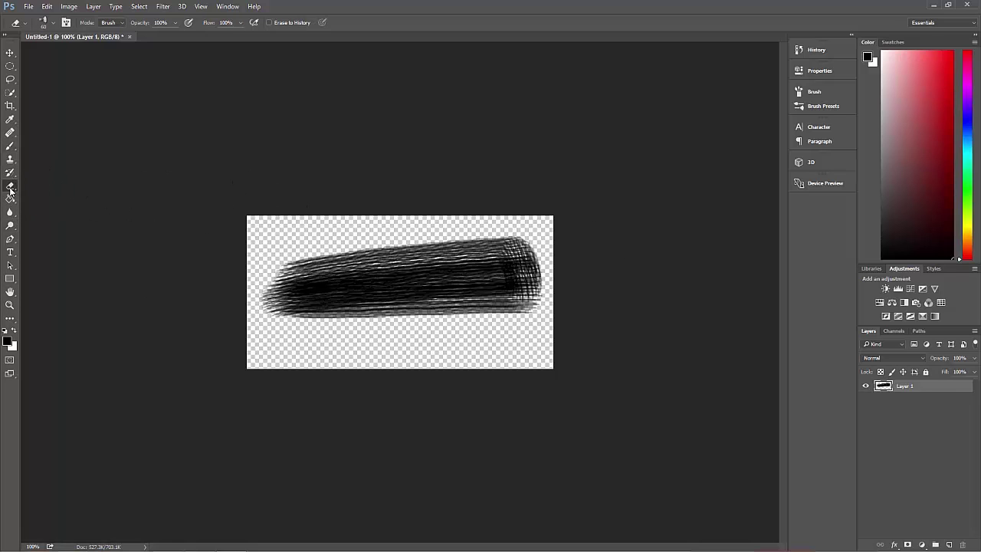
click(53, 25)
click(39, 120)
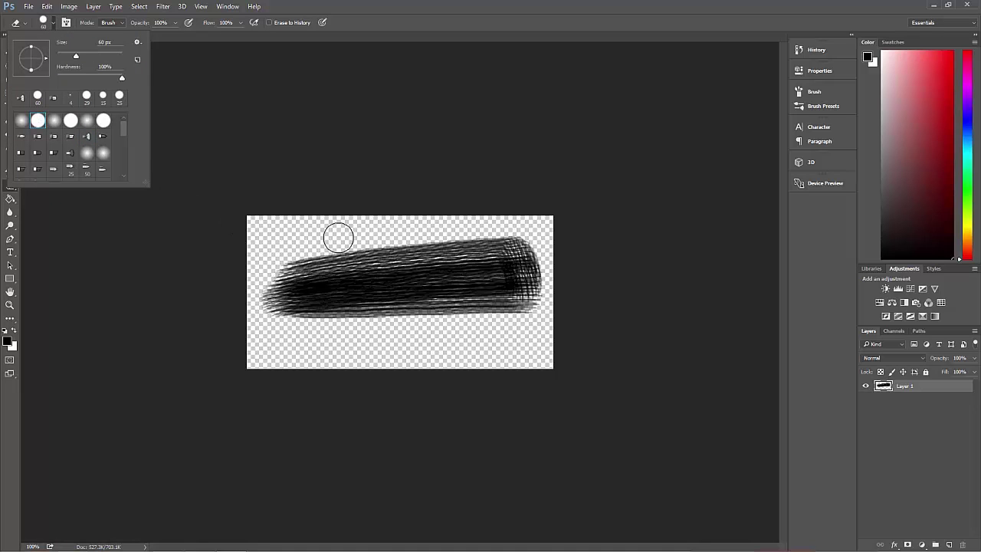
click(335, 240)
mouse_move(363, 228)
mouse_down()
mouse_move(241, 288)
mouse_move(260, 327)
mouse_move(272, 317)
mouse_move(536, 318)
mouse_move(528, 325)
mouse_move(401, 319)
mouse_move(528, 313)
mouse_move(419, 335)
mouse_move(554, 288)
mouse_up()
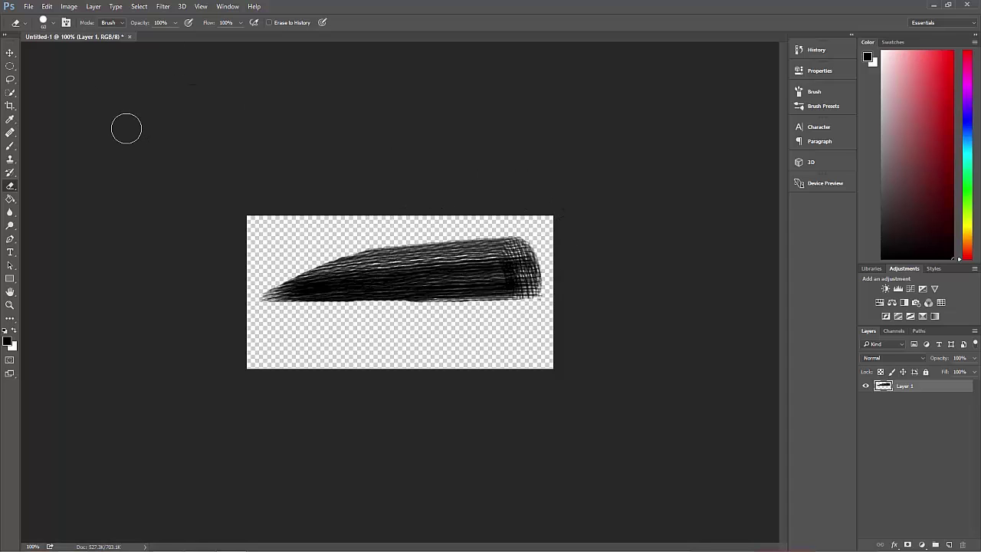
- Save the eyebrow to the Desktop as a PNG named "right brow" with no interlacing
click(30, 7)
click(56, 113)
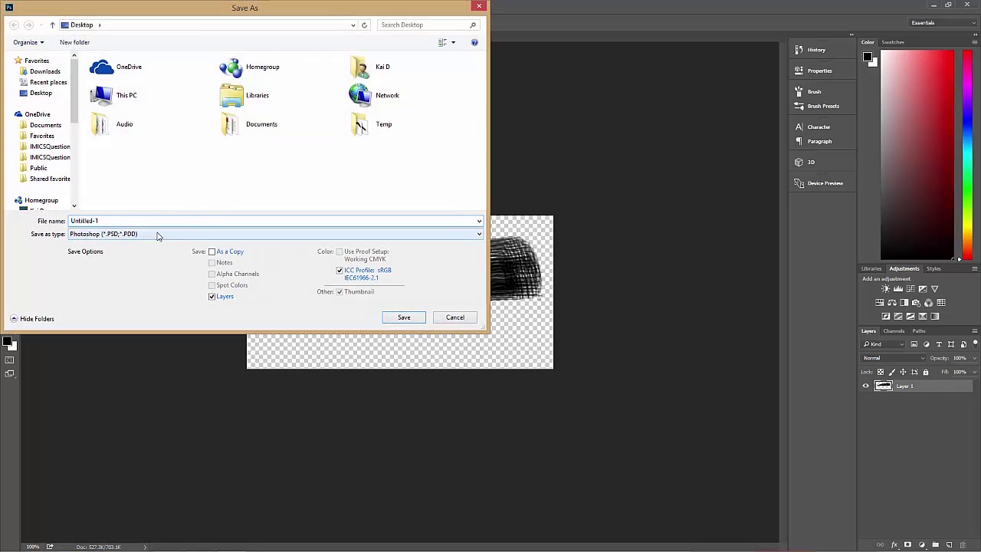
click(157, 236)
click(117, 374)
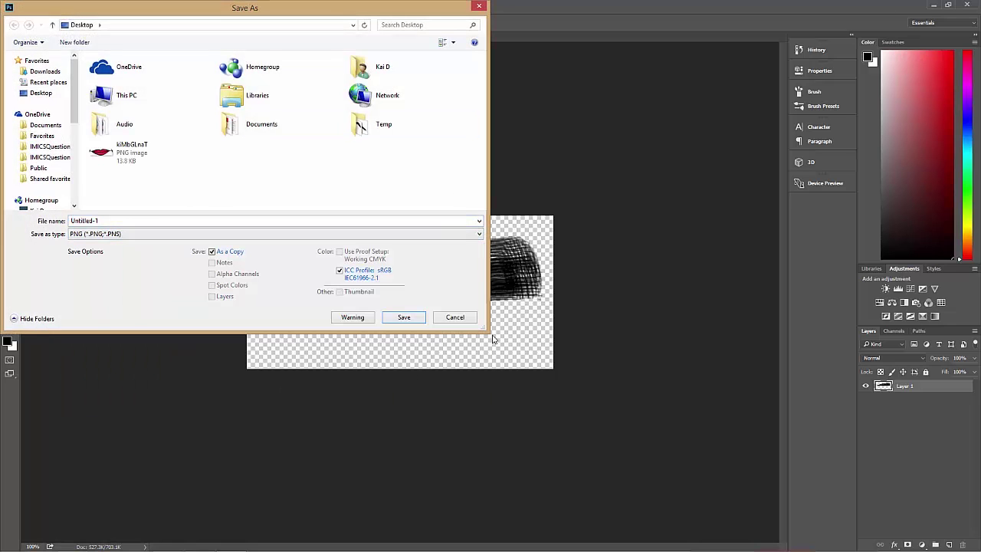
click(228, 219)
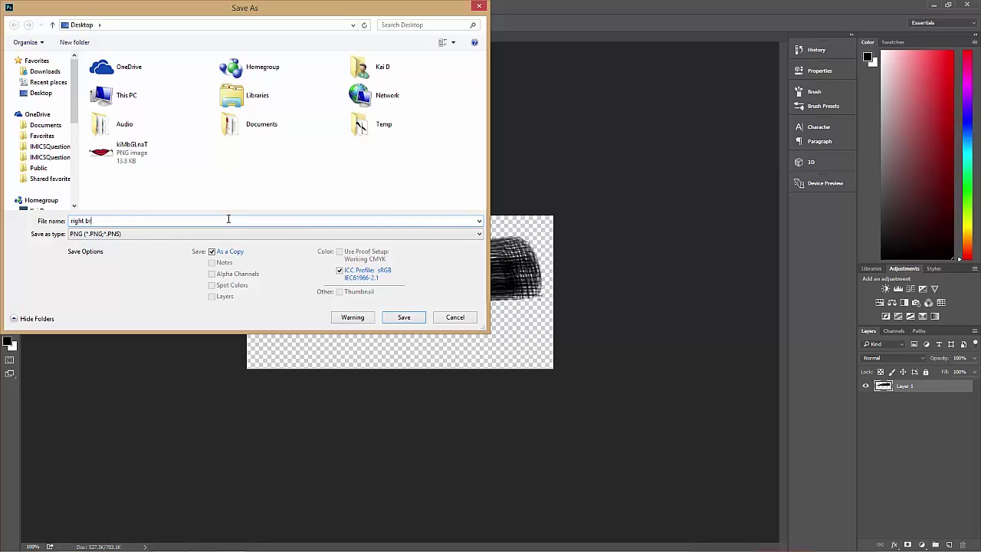
click(419, 321)
click(525, 171)
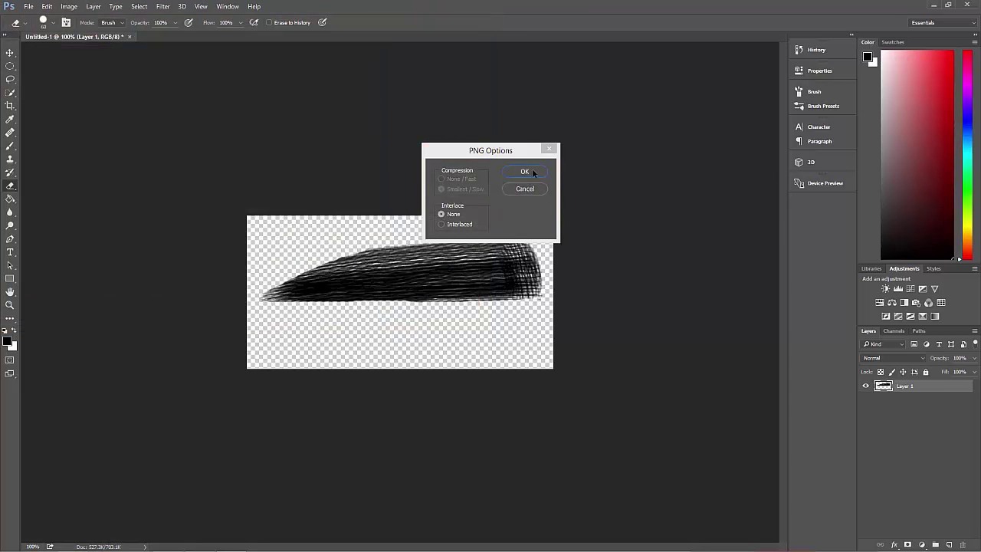
- Flip the eyebrow canvas horizontally
click(69, 6)
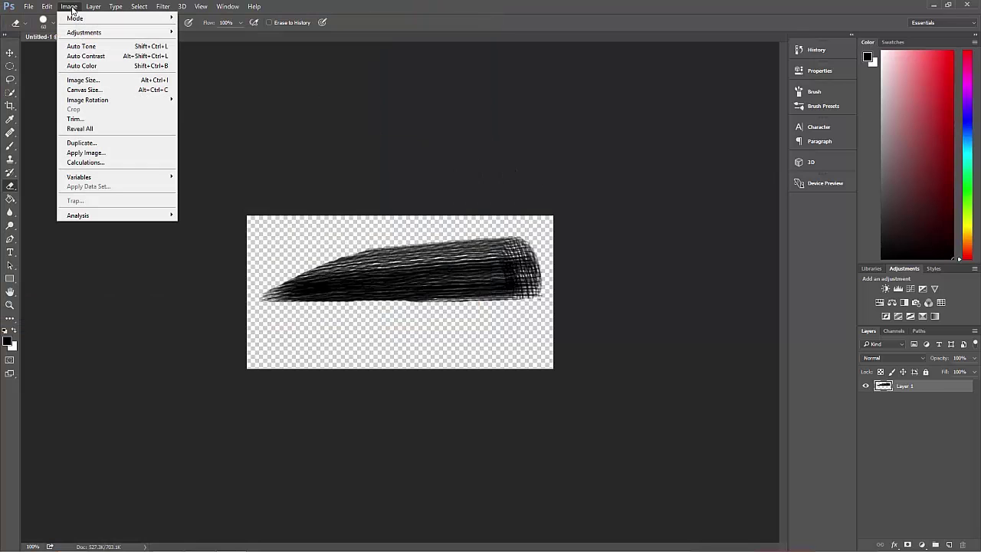
mouse_move(102, 101)
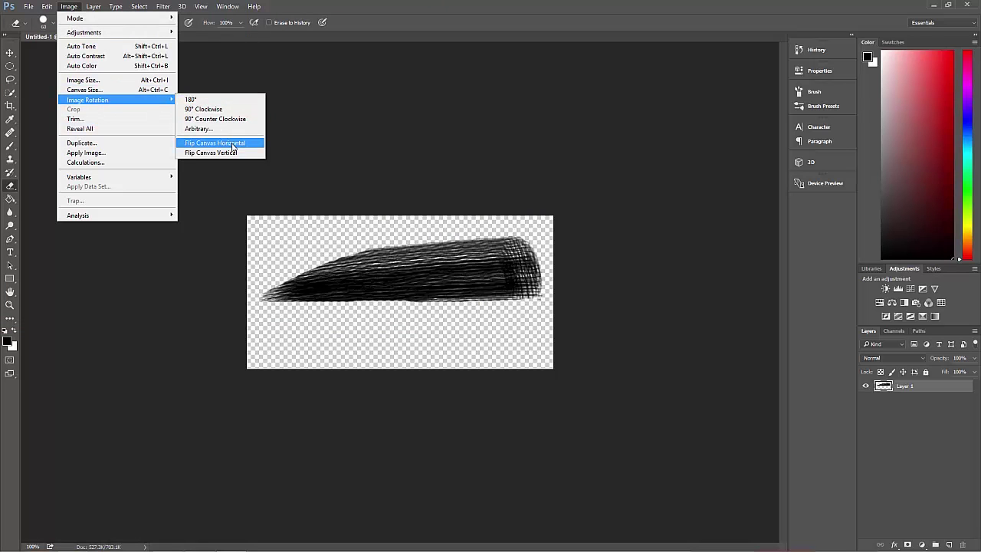
click(233, 147)
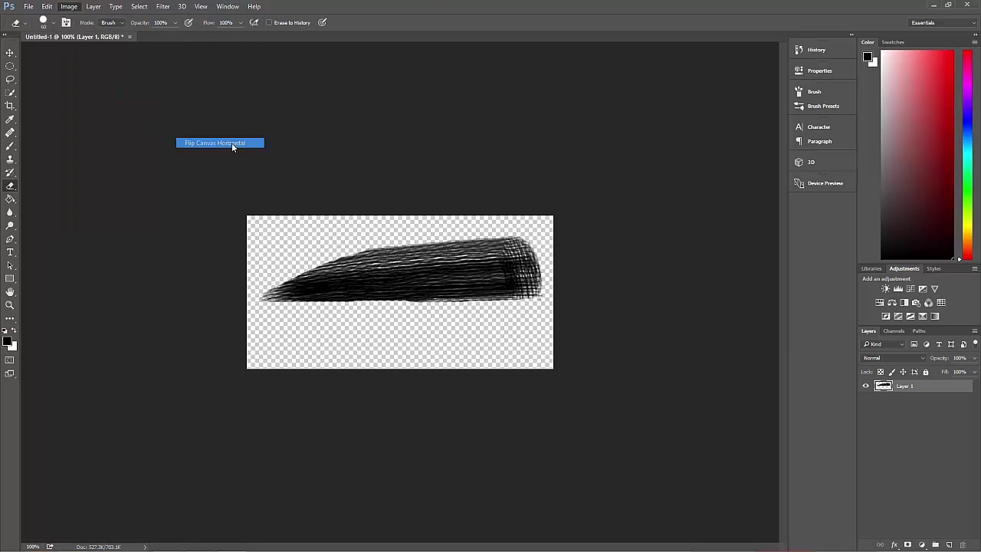
- Save the flipped eyebrow to the Desktop as a PNG named "left brow" with no interlacing, and quit Photoshop without saving the document
click(35, 9)
click(62, 121)
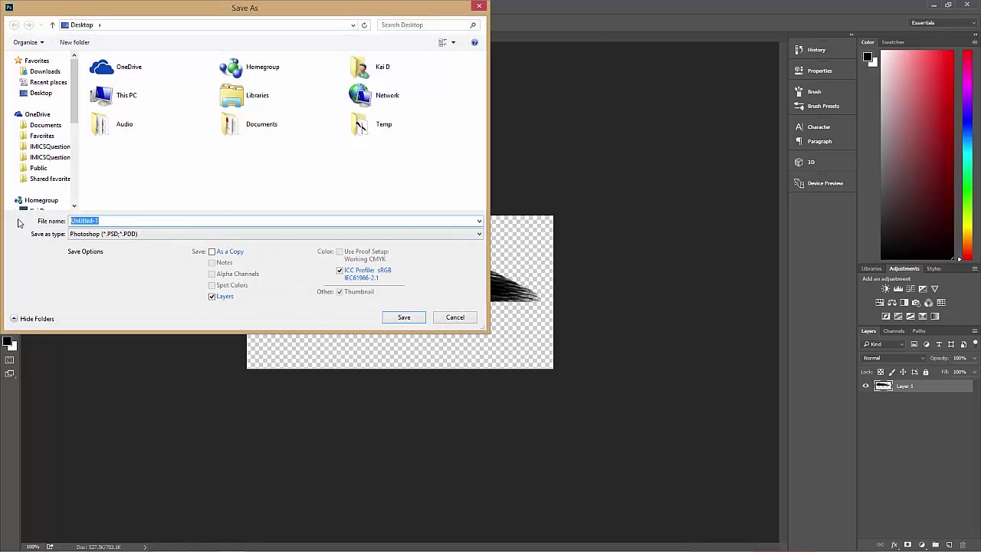
text(left brow)
click(119, 234)
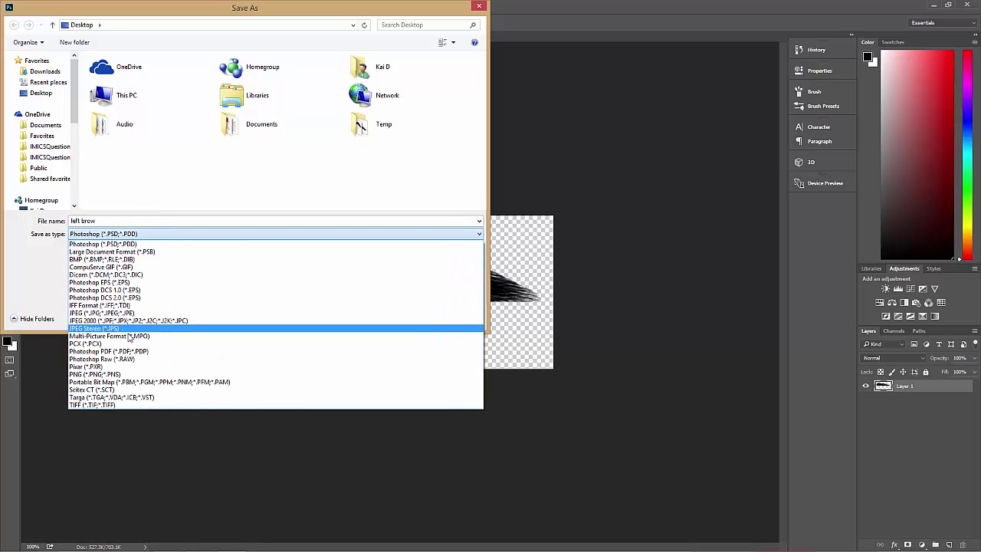
click(126, 375)
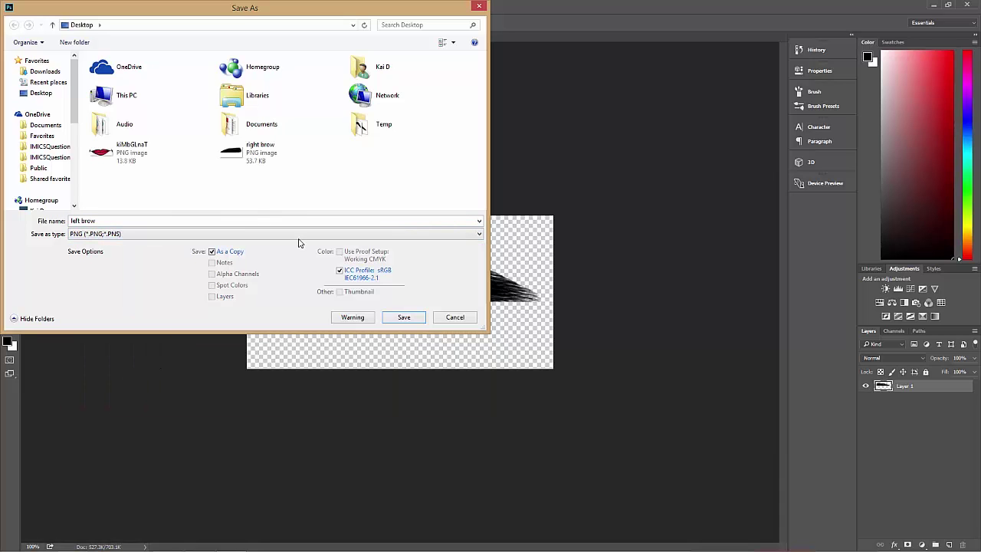
click(401, 318)
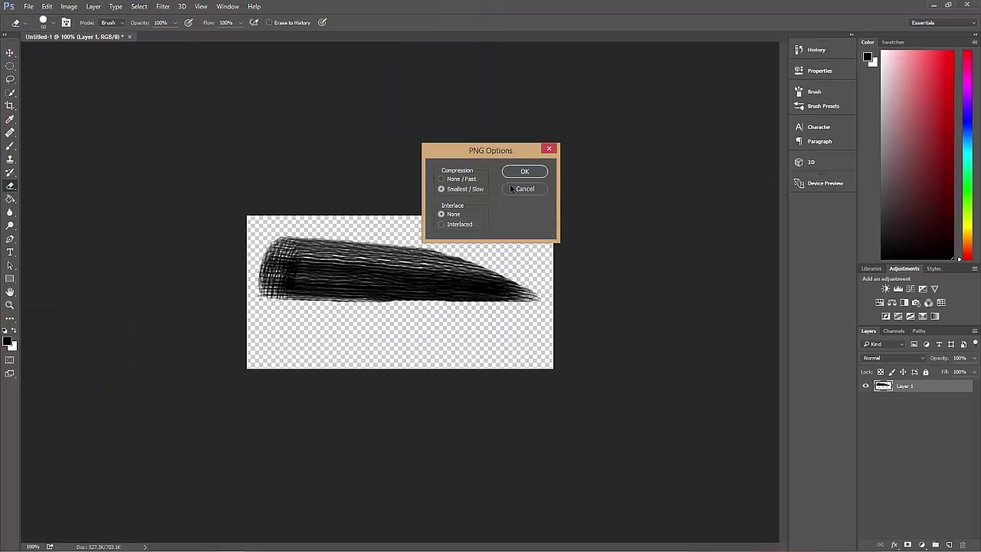
click(525, 171)
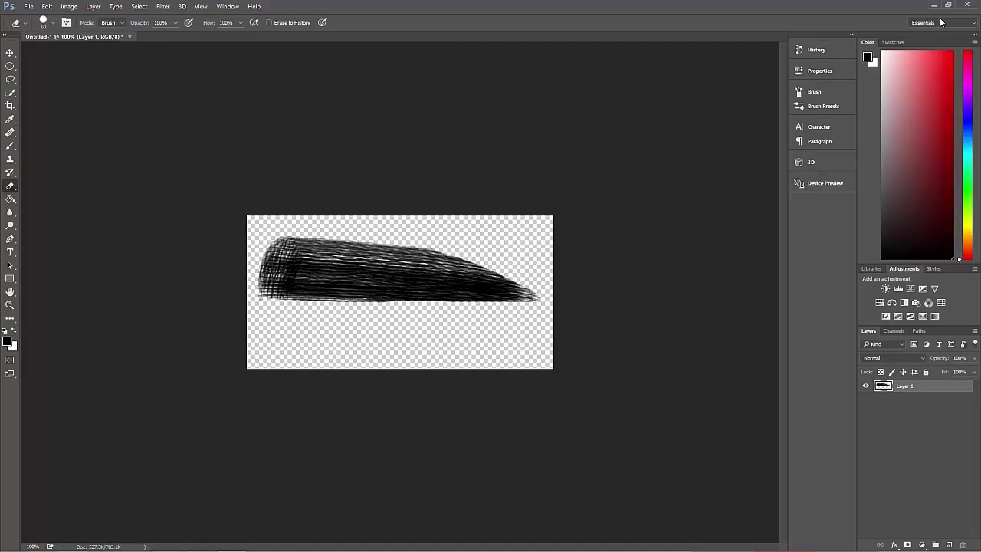
click(969, 5)
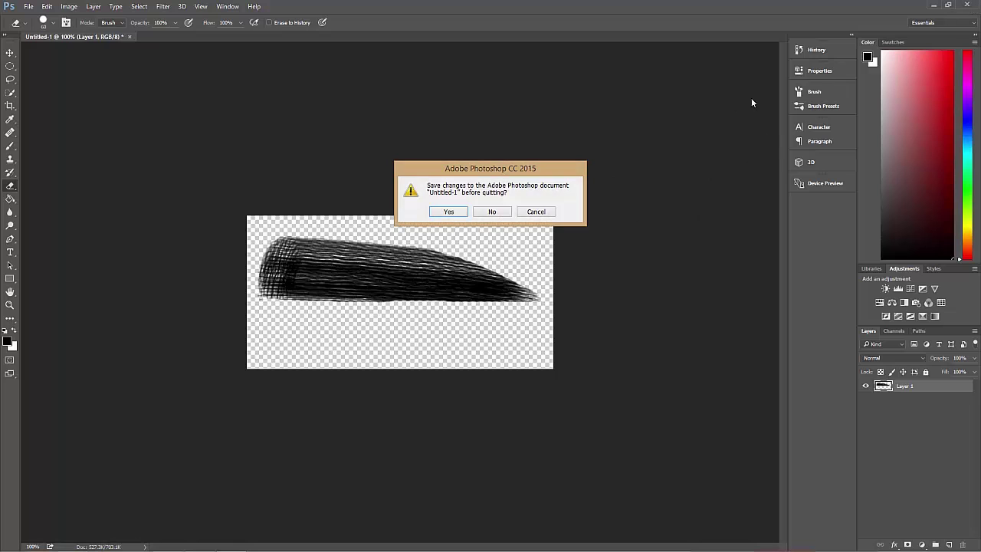
click(492, 214)
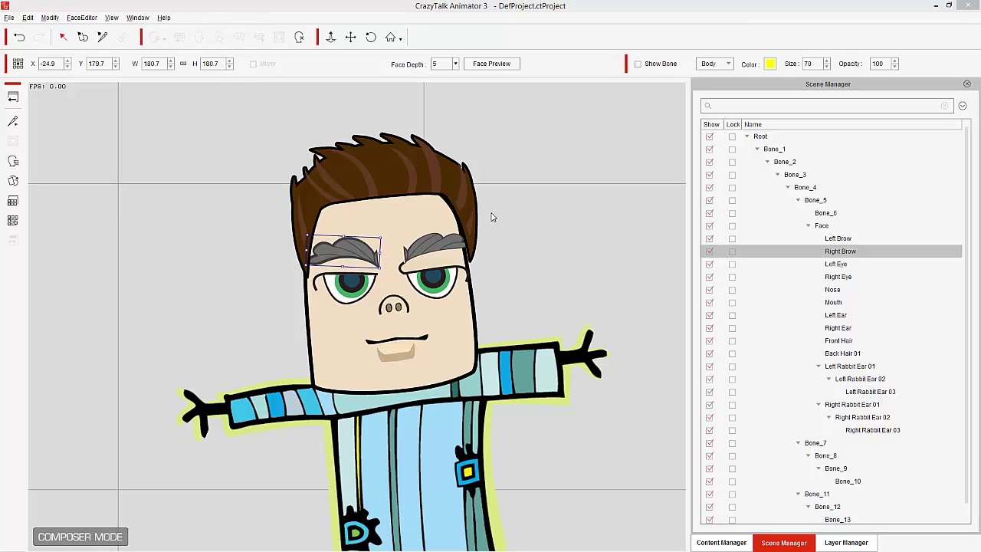
- Switch to the browser, preview the red closed-lips picture among the "cartoon mouth" PNG image results, and close the browser
key(alt+Tab)
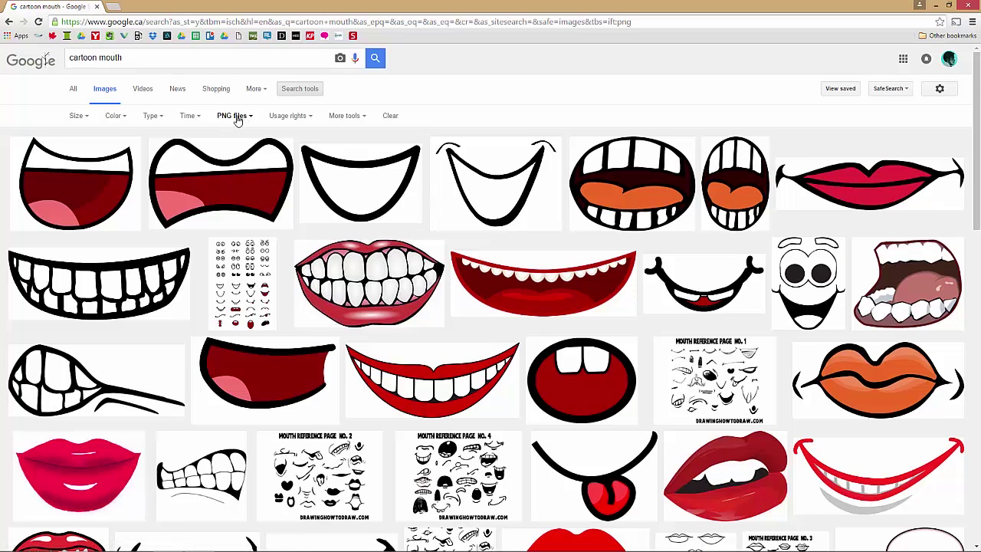
click(864, 184)
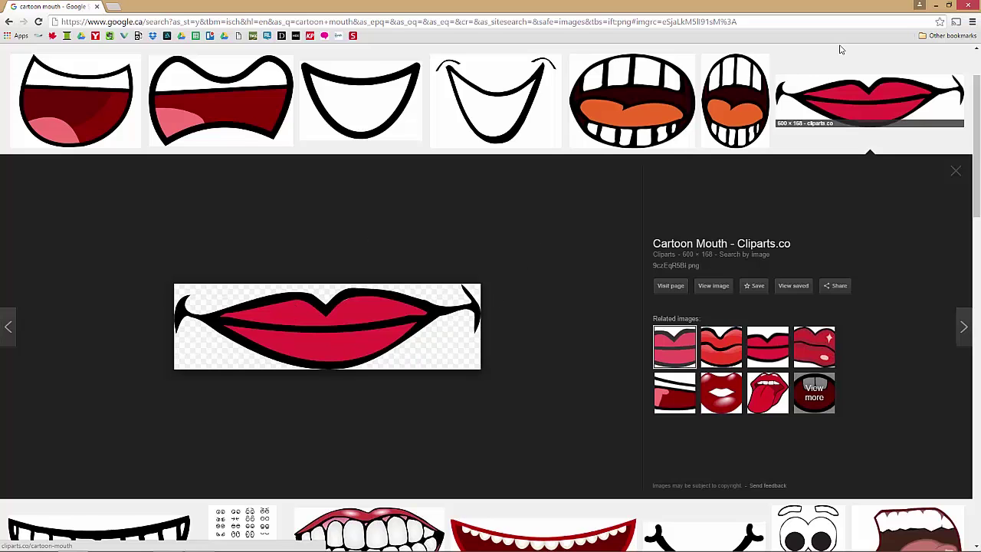
click(971, 7)
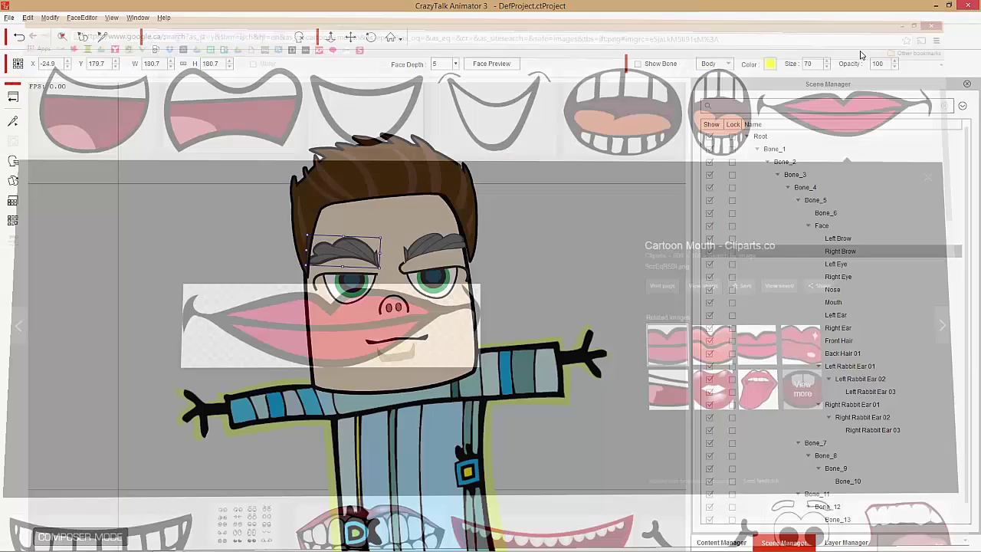
- Show the desktop and move the "right brow" image beside the "kiMbGLnaT" mouth image
key(super+d)
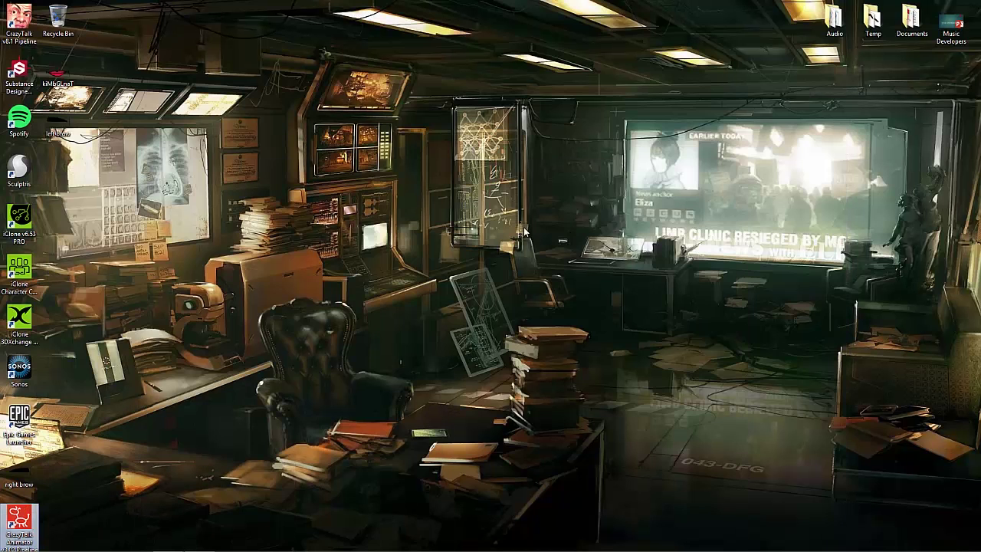
click(57, 118)
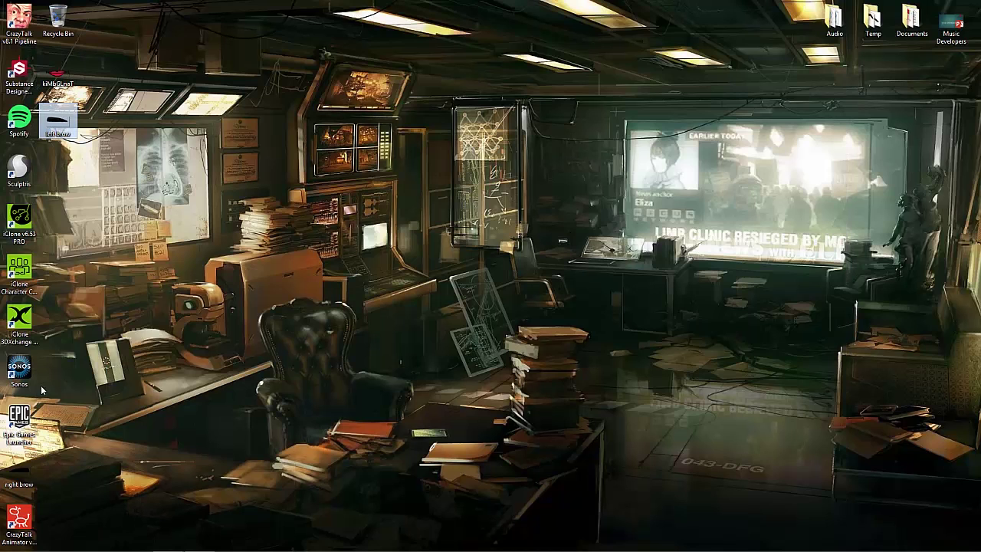
drag(18, 472, 96, 75)
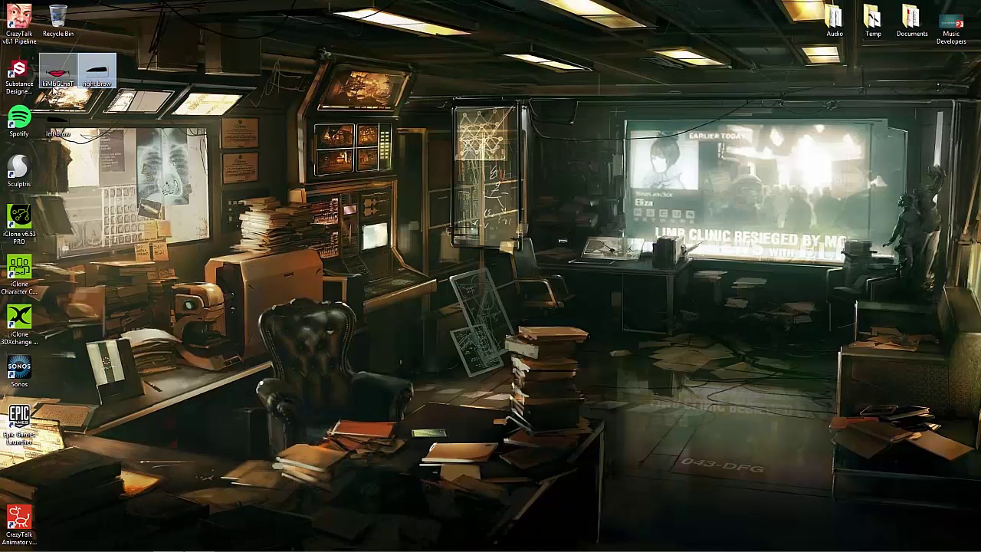
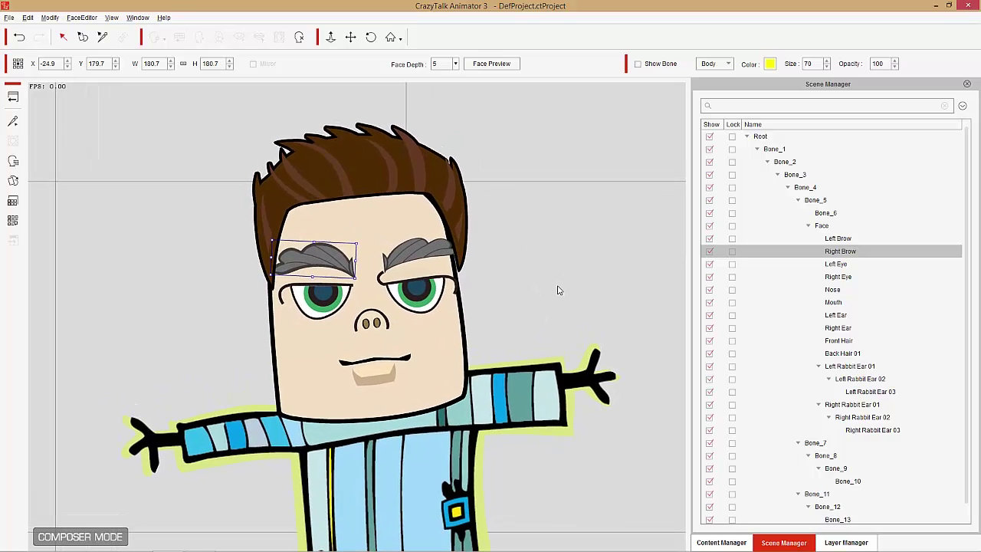
- In CrazyTalk Animator, replace the Right Brow's 01 Normal sprite with the "left brow" PNG from the Desktop
double_click(321, 259)
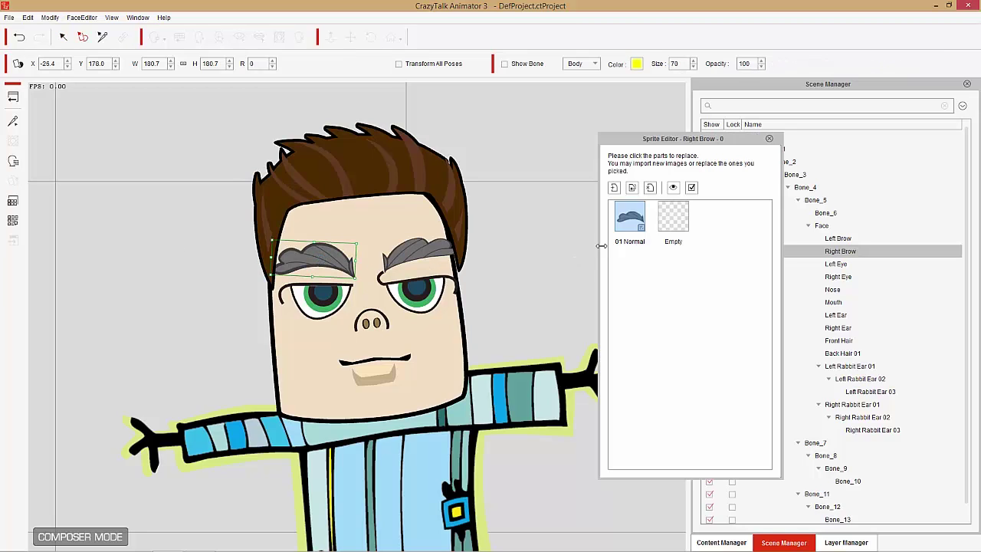
click(630, 218)
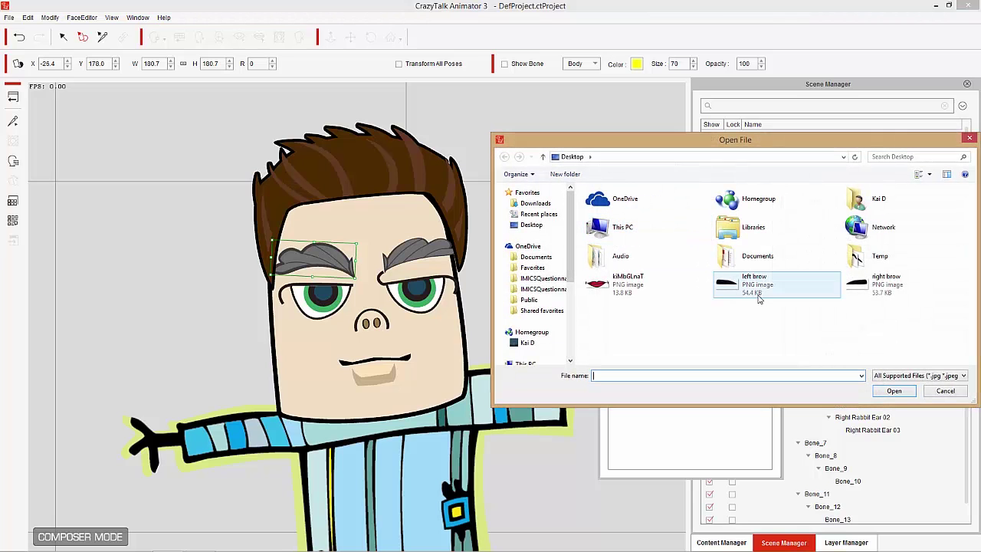
double_click(757, 292)
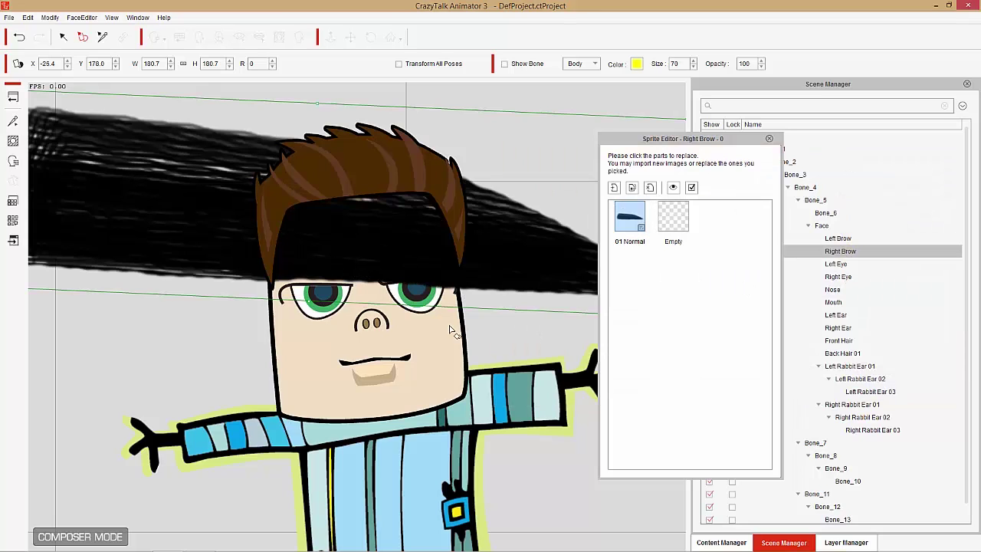
click(770, 140)
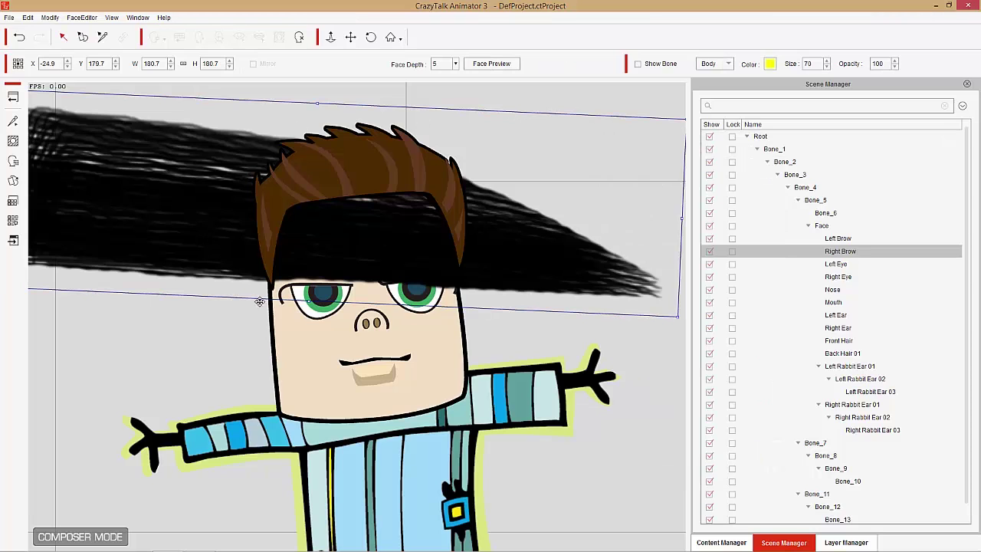
- Scale the new Right Brow down to about 20.5 and place it just above the character's right eye
scroll(228, 334, down, 3)
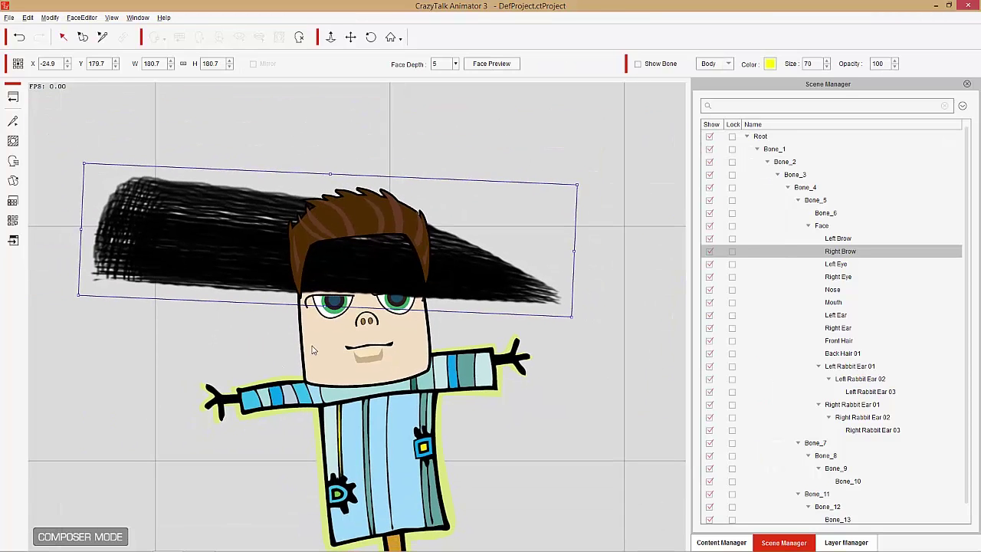
drag(574, 185, 379, 317)
scroll(490, 261, up, 1)
scroll(483, 239, up, 1)
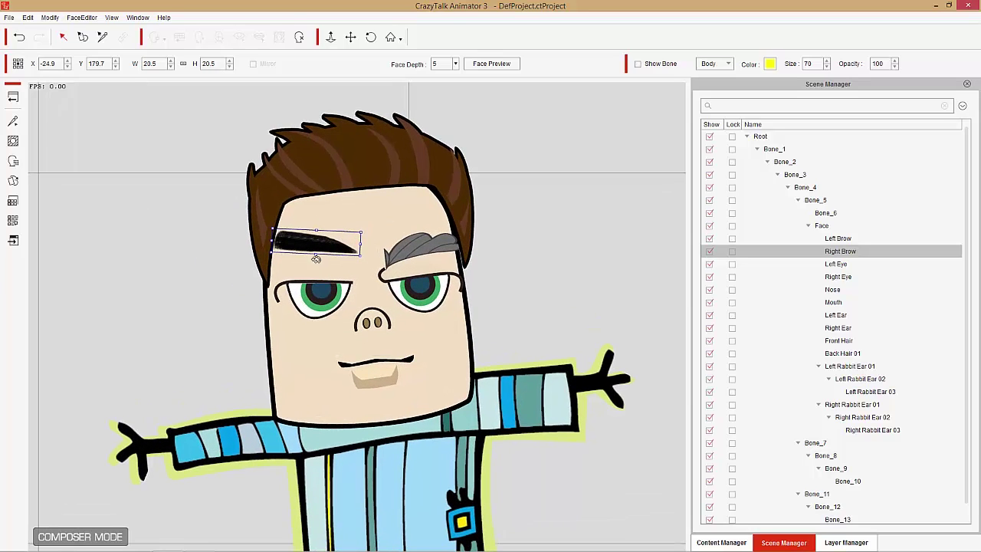
drag(336, 266, 325, 256)
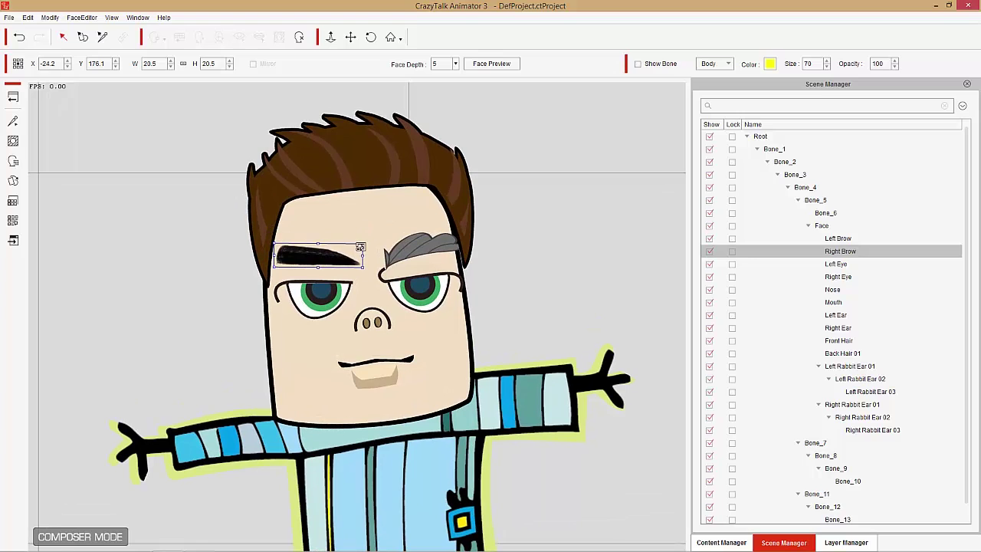
- Replace the Left Brow's normal sprite with the "right brow" PNG from the Desktop
click(419, 250)
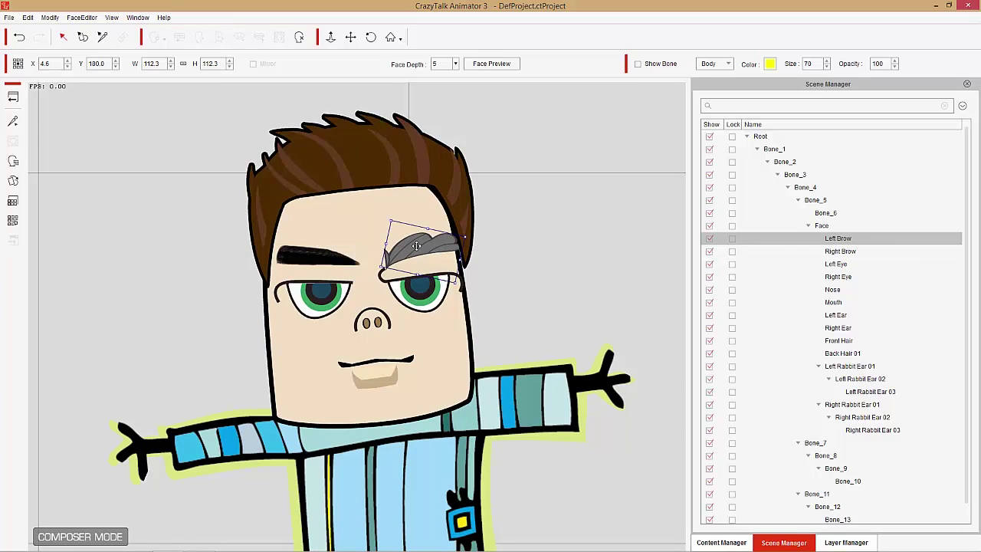
double_click(417, 245)
click(630, 221)
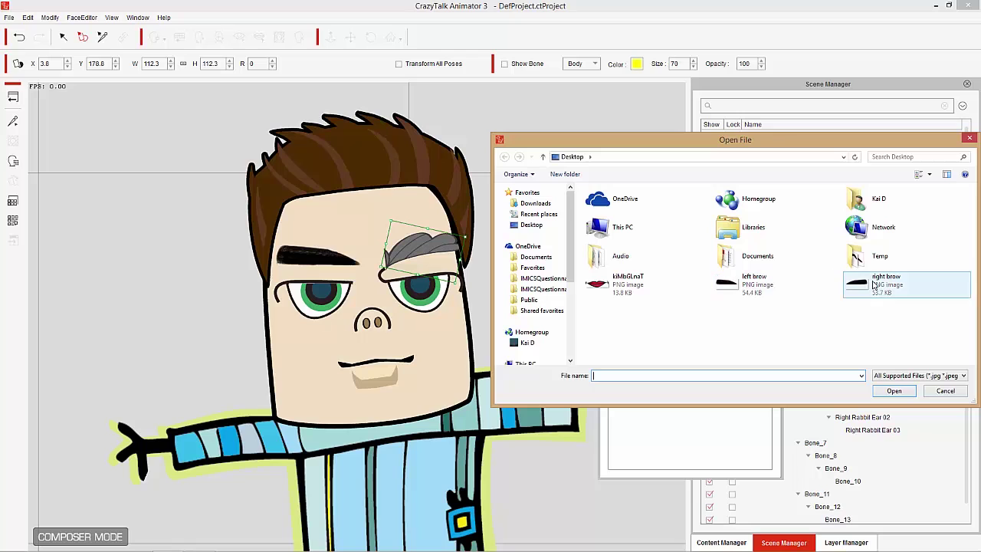
double_click(873, 286)
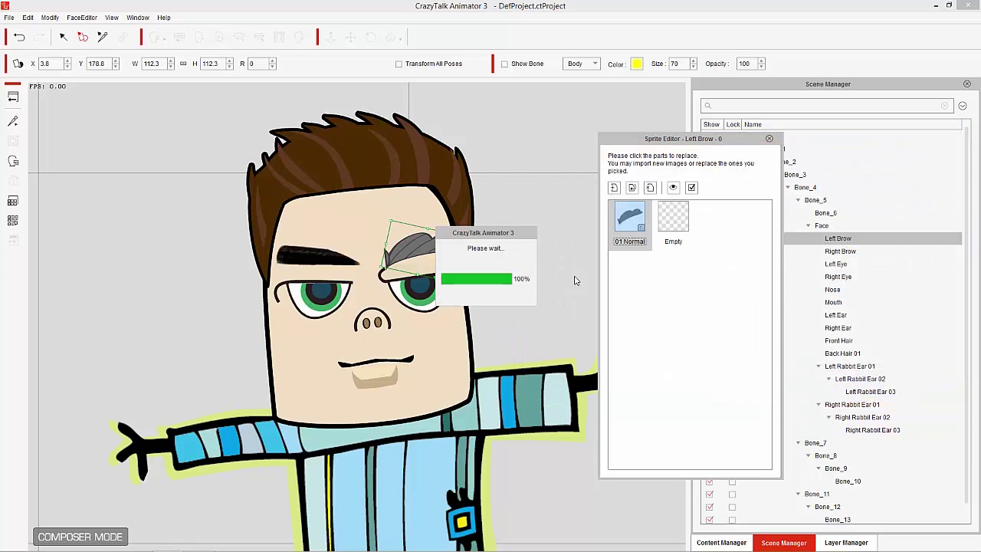
click(770, 140)
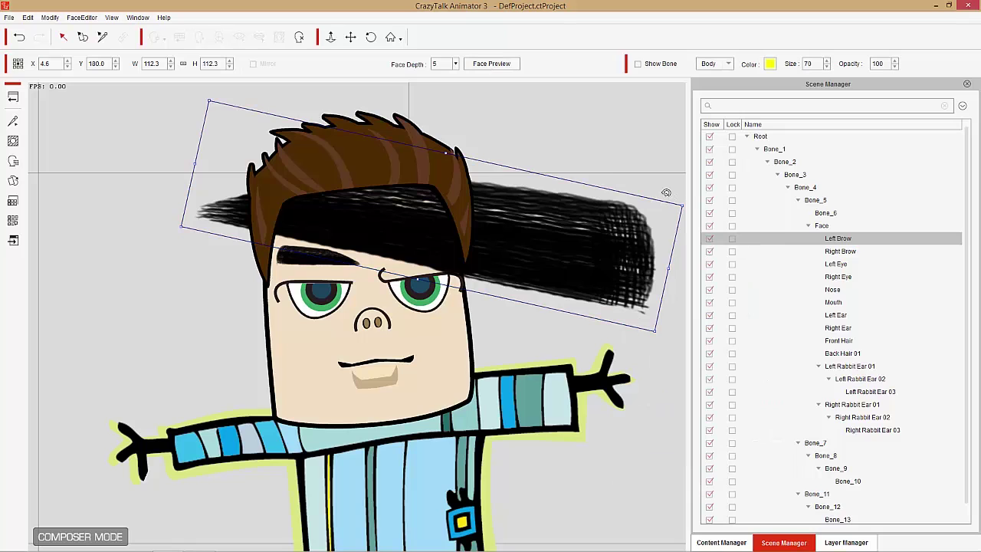
- Scale the new Left Brow down to about 20.0, place it above the left eye, and nudge both brows into alignment
drag(666, 192, 471, 239)
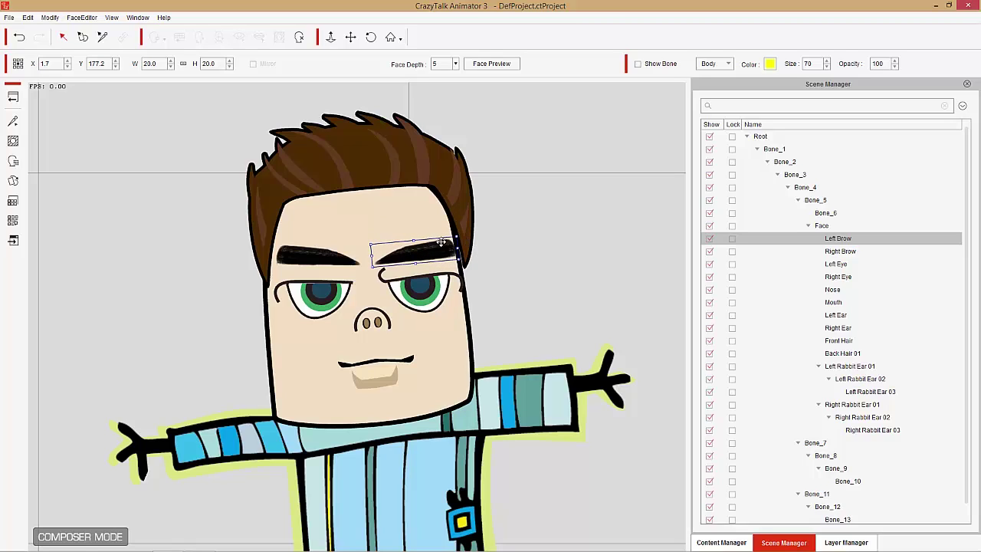
click(330, 259)
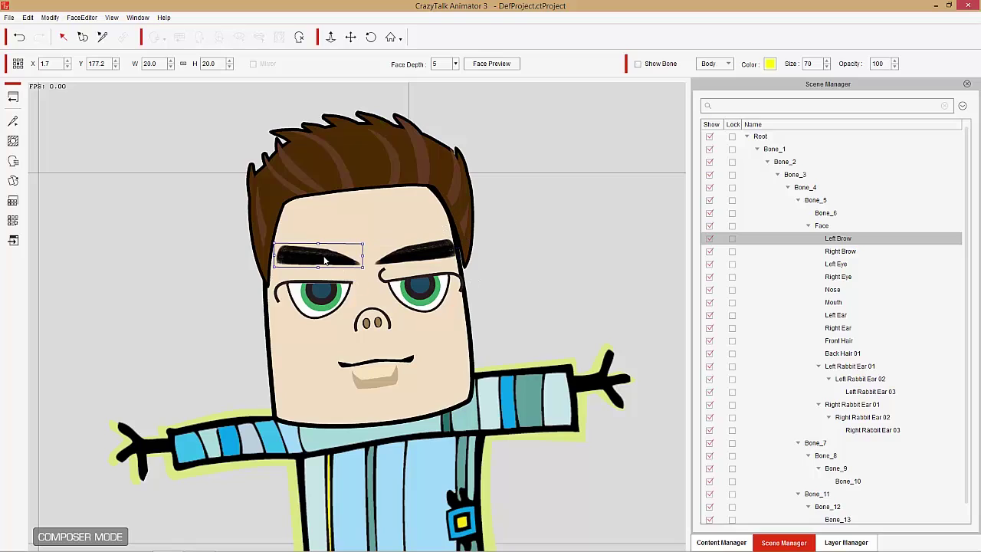
drag(322, 256, 320, 258)
click(421, 250)
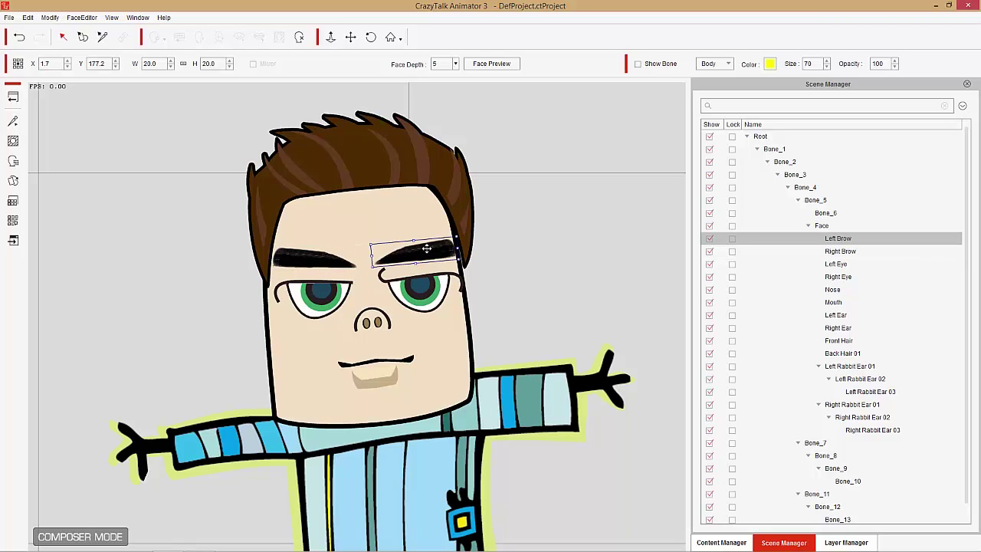
drag(423, 250, 425, 250)
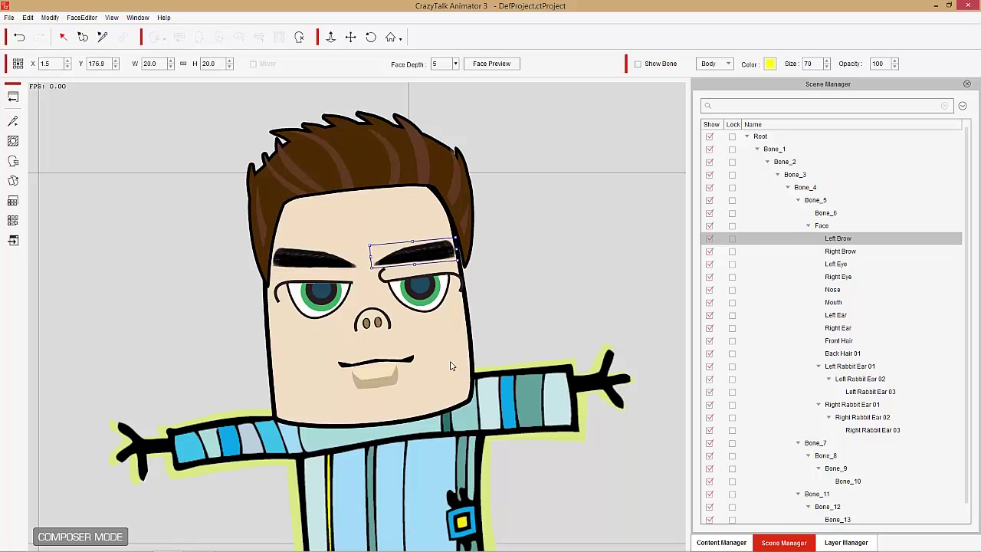
- Replace the Mouth's 01_Normal sprite with the "kiMbGLnaT" red lips PNG from the Desktop
click(380, 364)
double_click(380, 360)
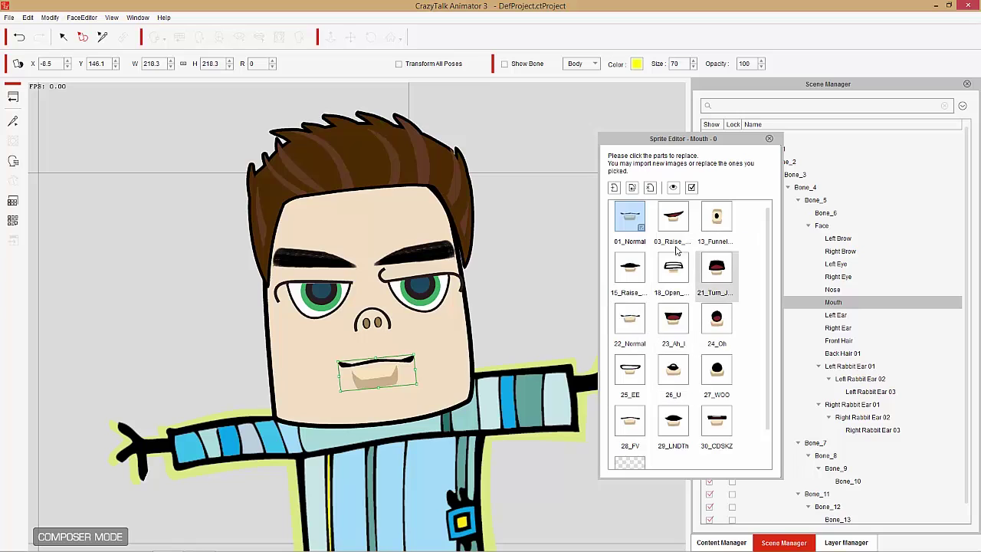
click(640, 227)
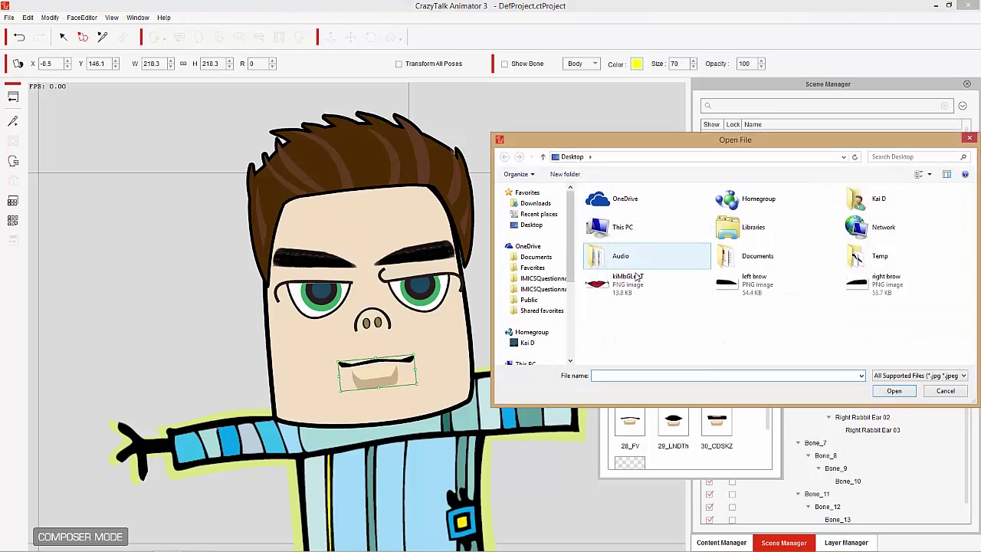
double_click(627, 288)
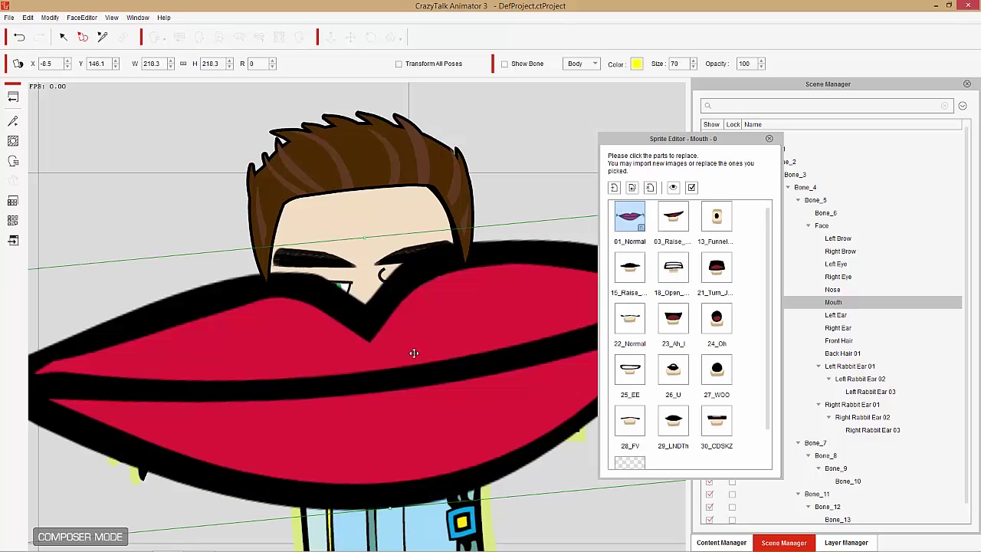
click(769, 139)
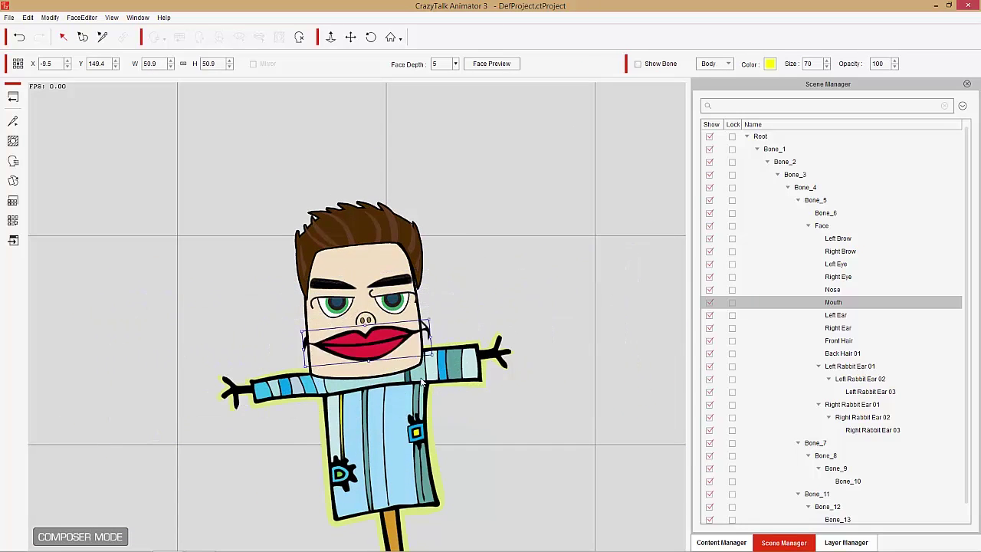
- Shrink the red lips to about 30.6 and position them below the nose at about X -9.5, Y 148.6
scroll(525, 280, up, 3)
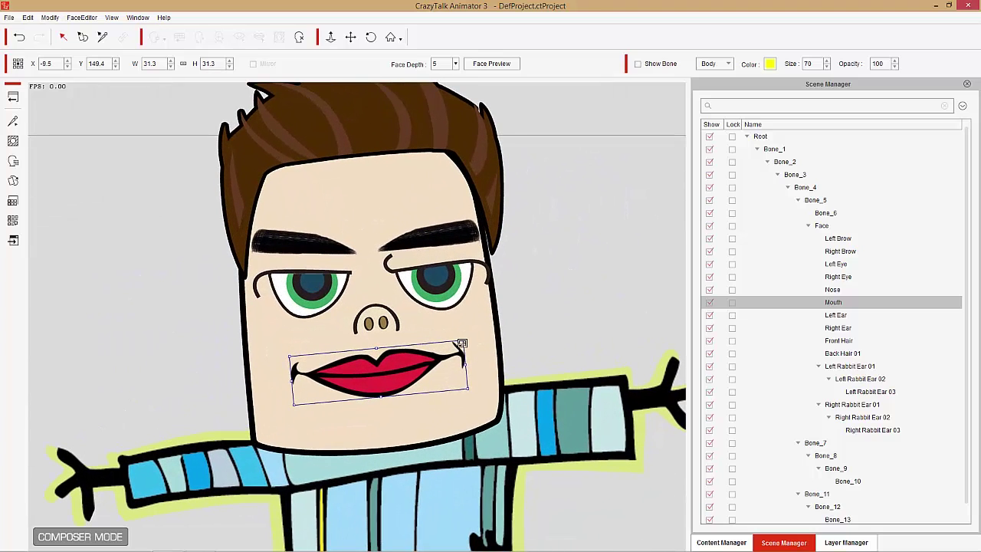
drag(462, 342, 459, 344)
drag(410, 370, 410, 373)
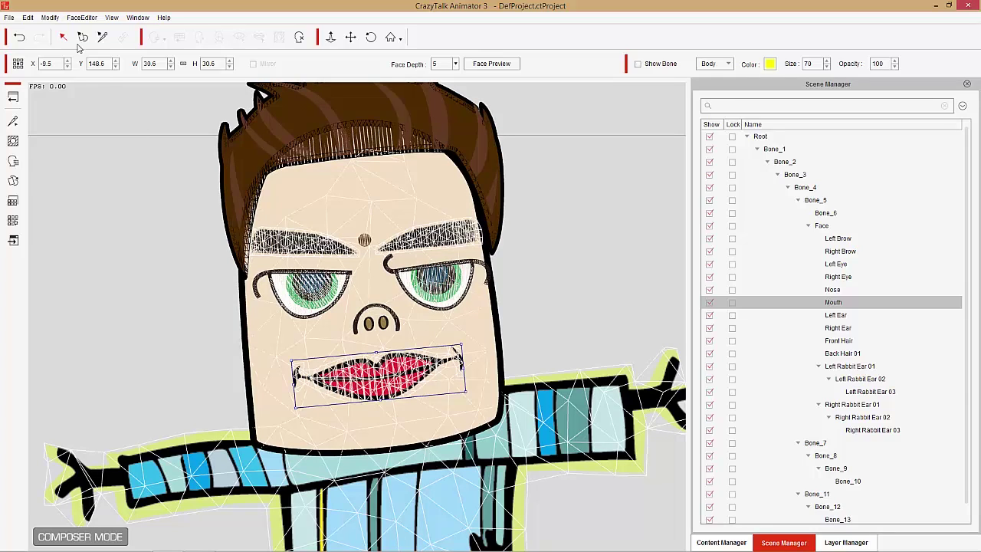
- Apply Smooth Deformed Object to the red-lips Mouth twice
click(28, 16)
click(78, 156)
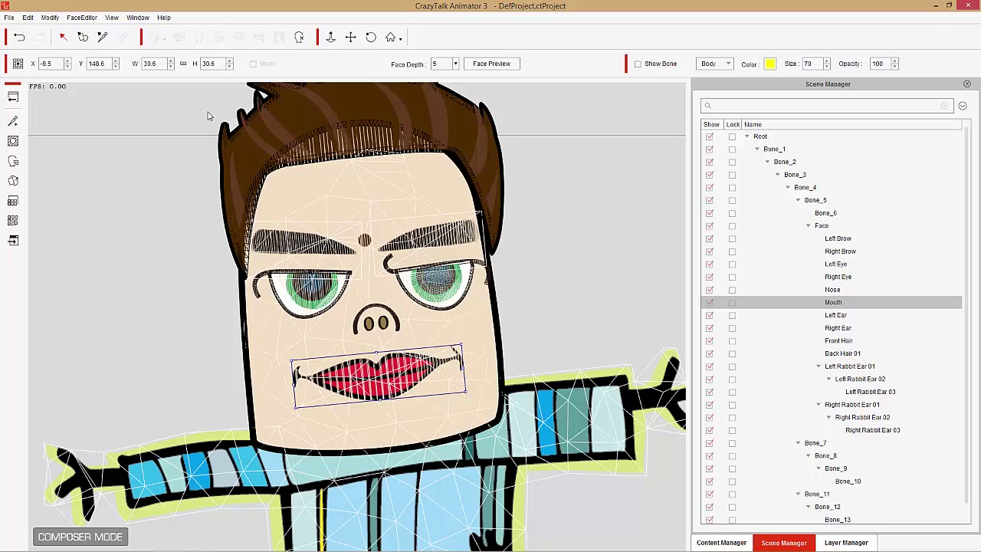
click(28, 17)
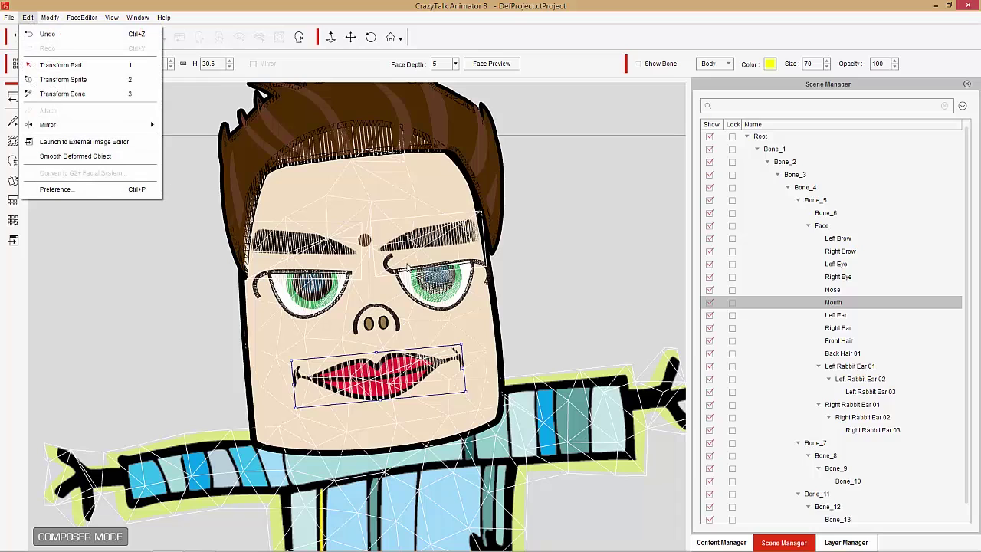
click(98, 157)
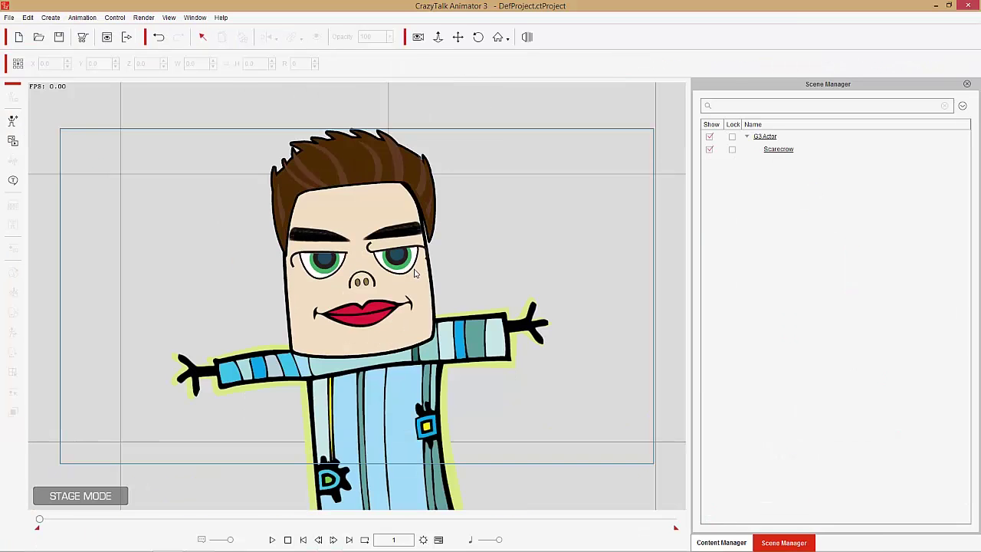
- Open the Face Puppet for the scarecrow and preview its facial animation with the second Full Face Control preset
click(421, 309)
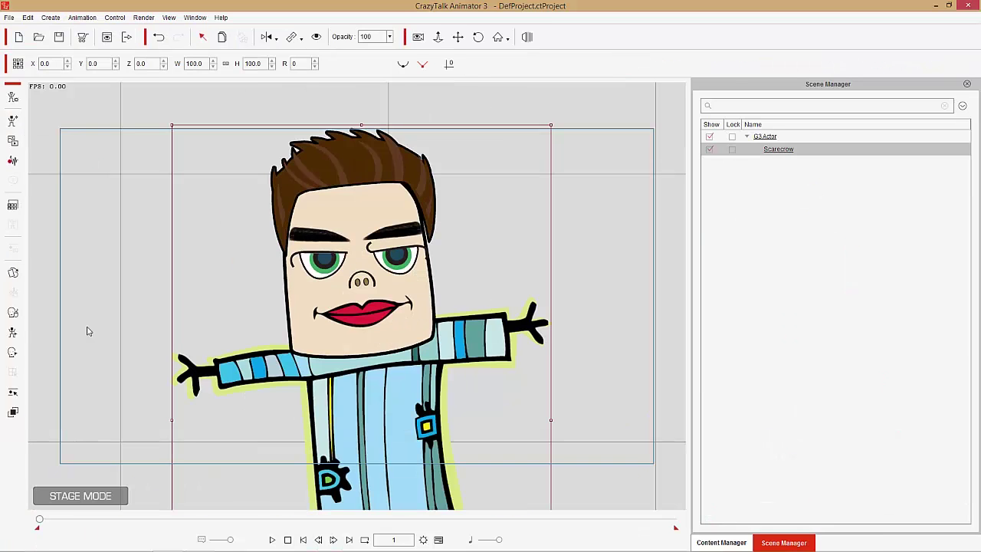
click(12, 313)
click(694, 238)
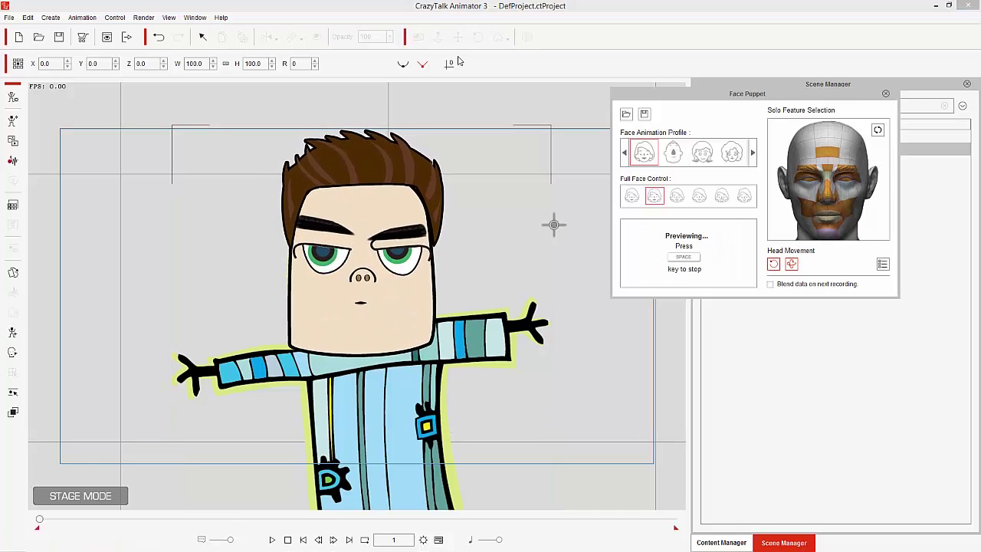
key(space)
- Preview the scarecrow's facial animation with the first and the last Full Face Control presets
click(632, 197)
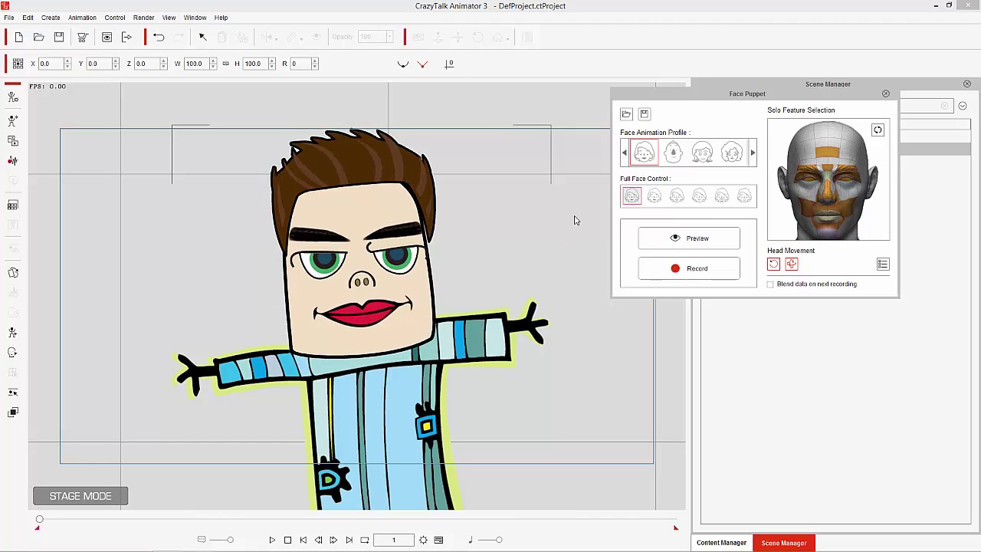
key(space)
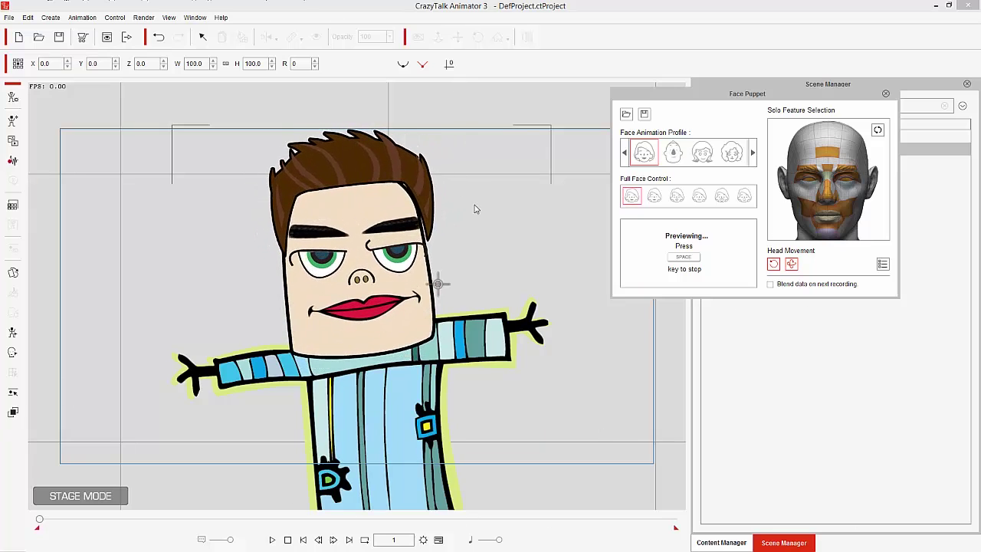
key(space)
click(745, 196)
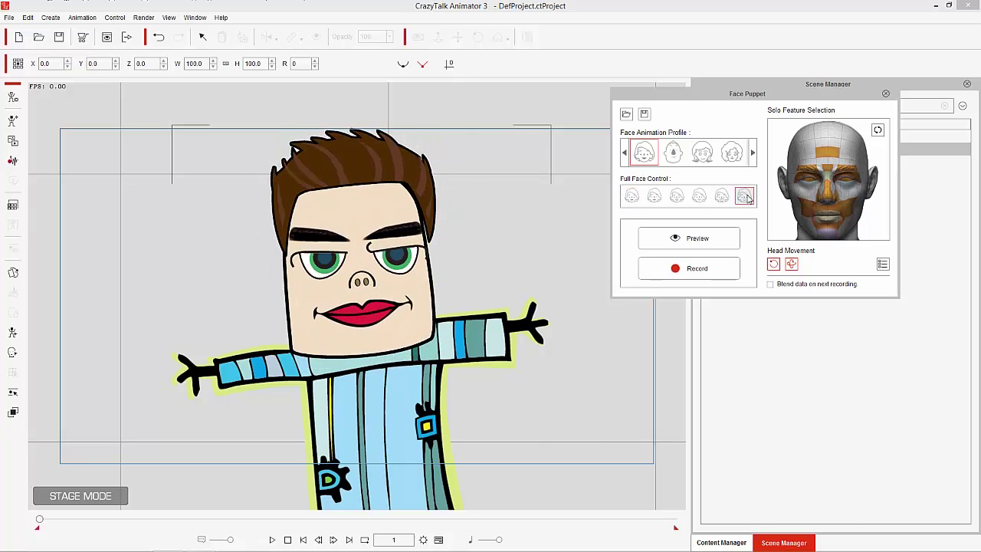
key(space)
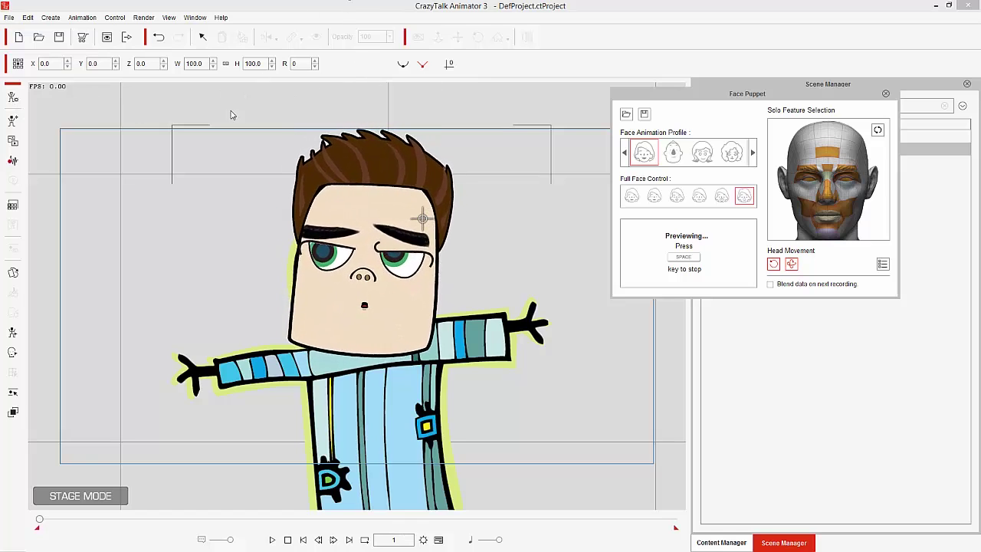
key(space)
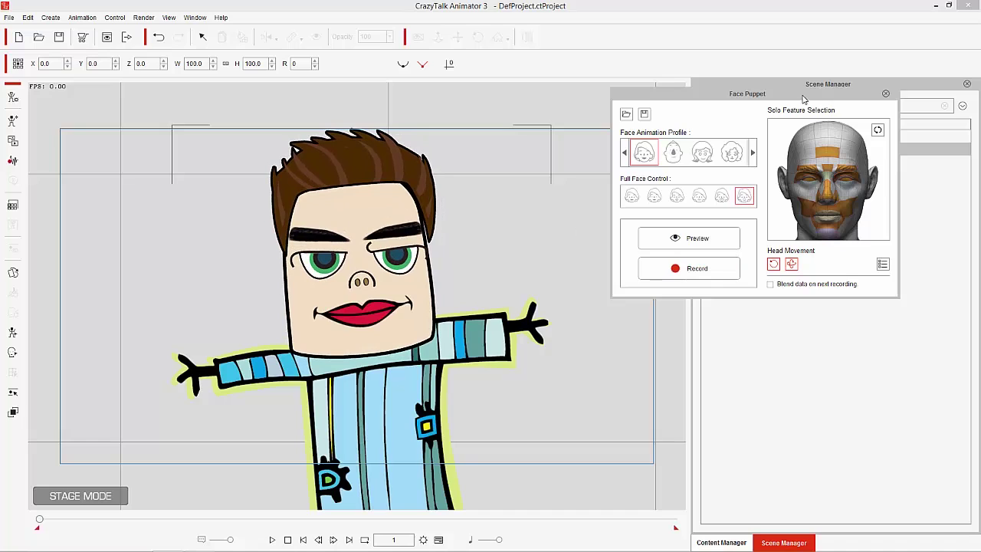
- Show the facial feature weight list in the Face Puppet and compare the weights of the first and third Full Face Control presets
drag(797, 96, 722, 136)
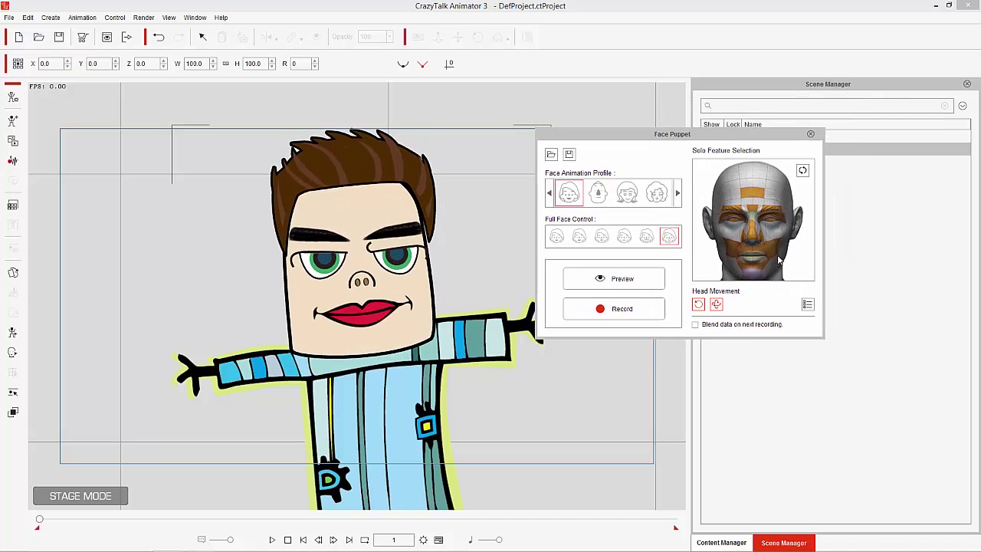
click(808, 306)
drag(753, 135, 696, 132)
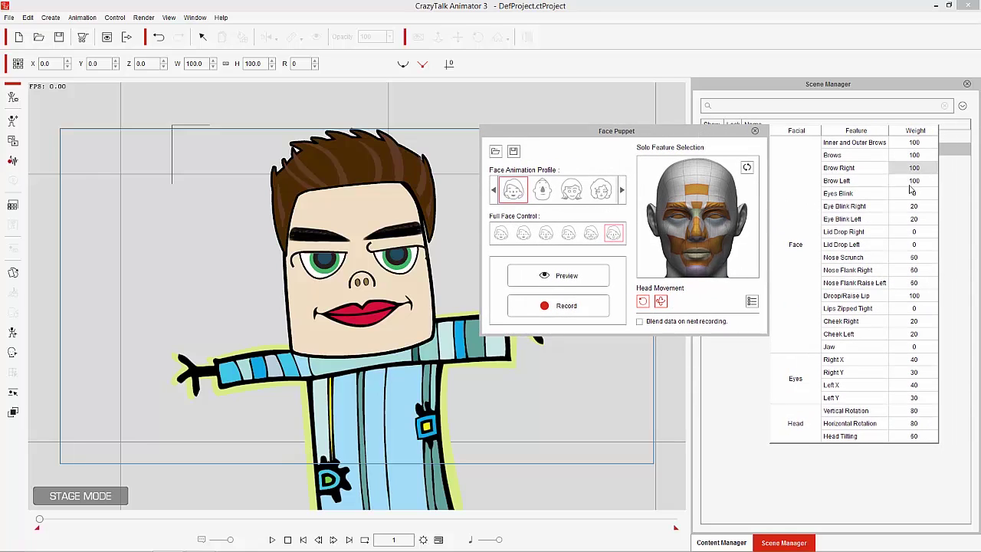
click(506, 238)
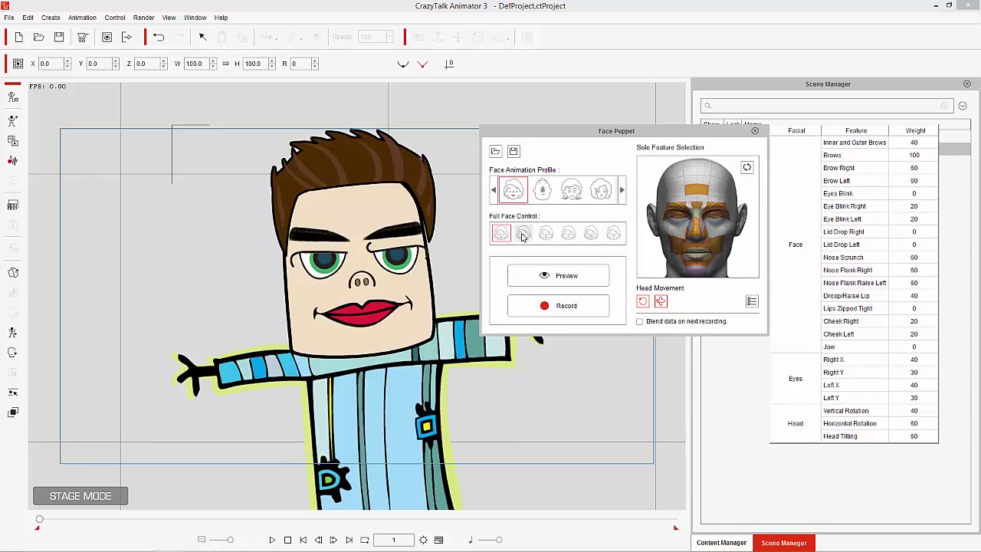
click(546, 234)
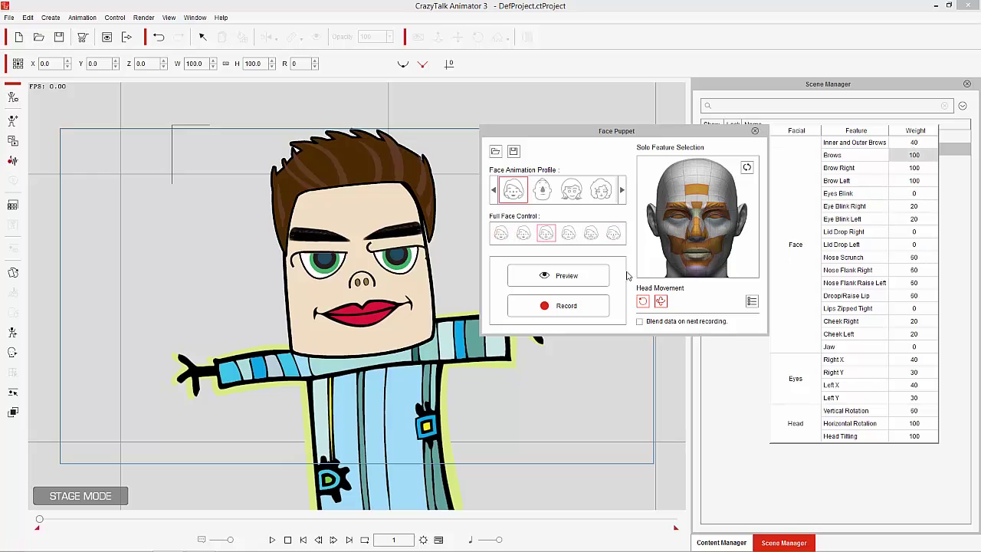
click(501, 234)
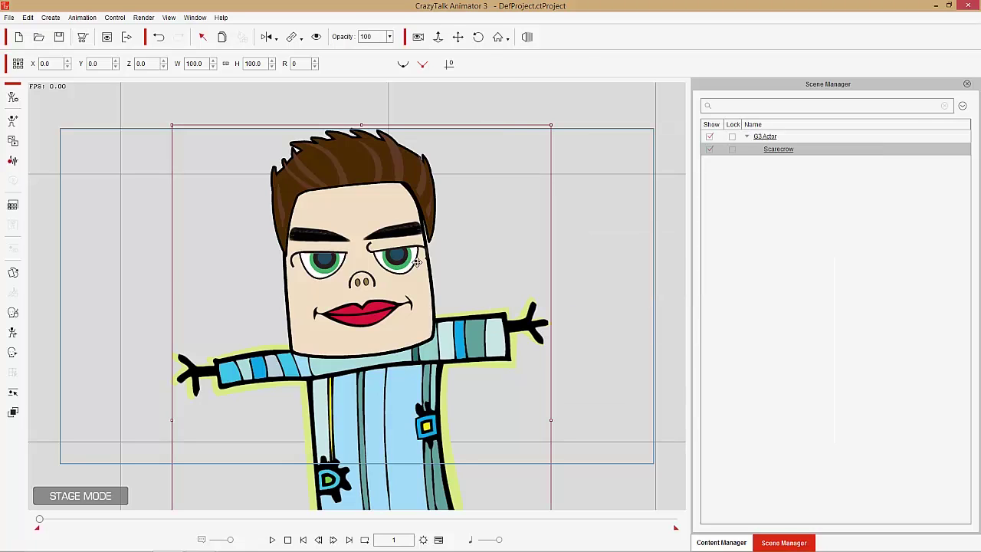
- Open the scarecrow in Composer mode, select its Face, and open the Facial Animation Setup
scroll(546, 274, up, 1)
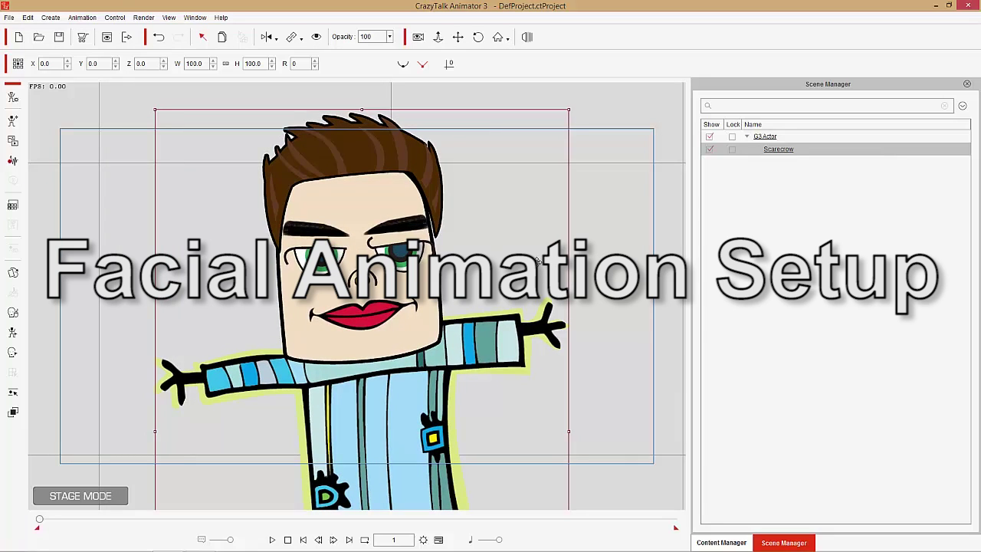
click(13, 97)
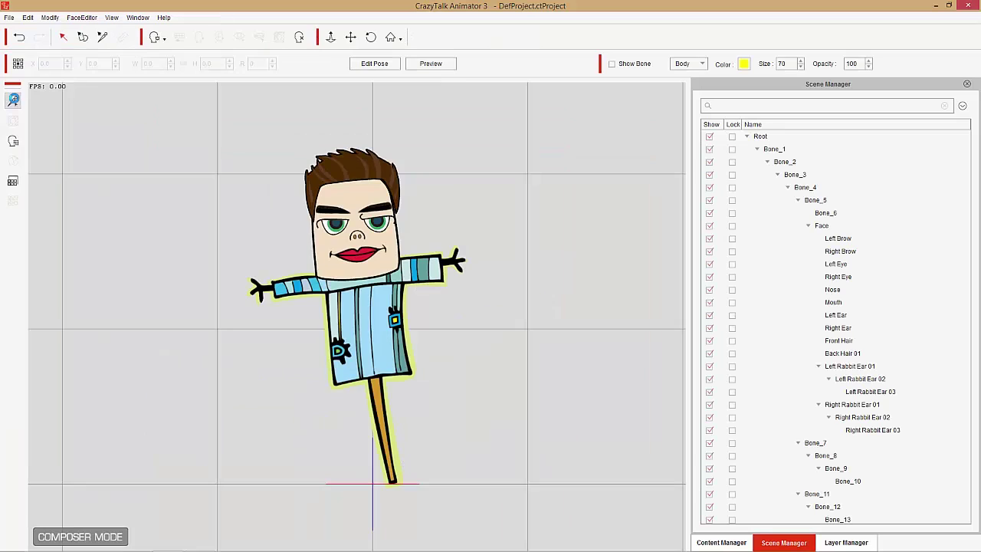
scroll(561, 322, up, 5)
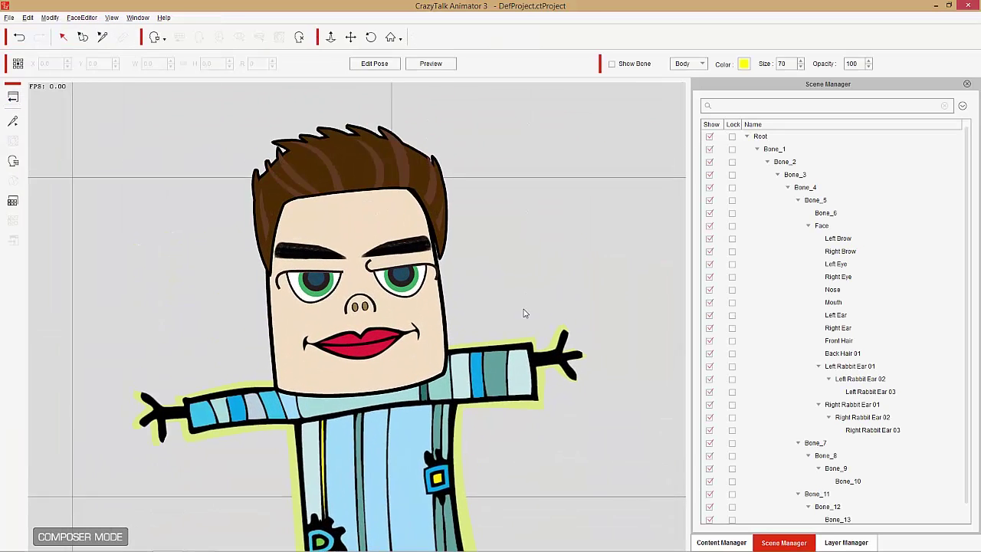
click(354, 256)
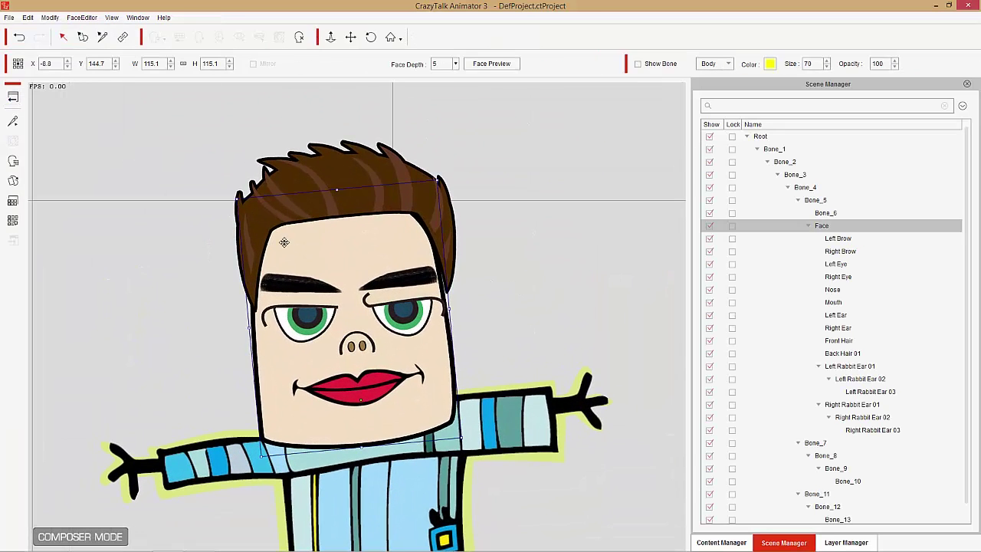
click(12, 163)
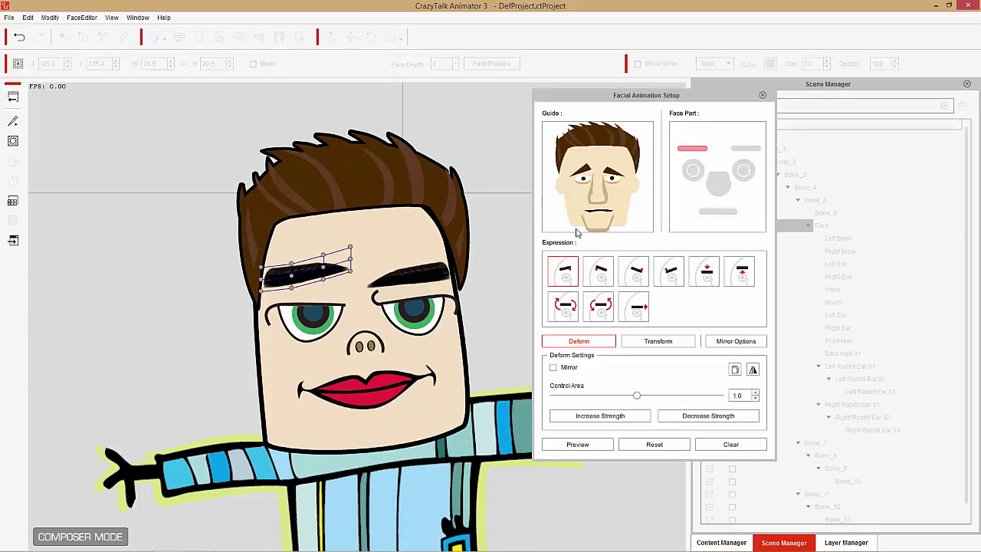
- Examine how the right brow deforms in its raise, drop, up/down and sideways expressions
click(600, 278)
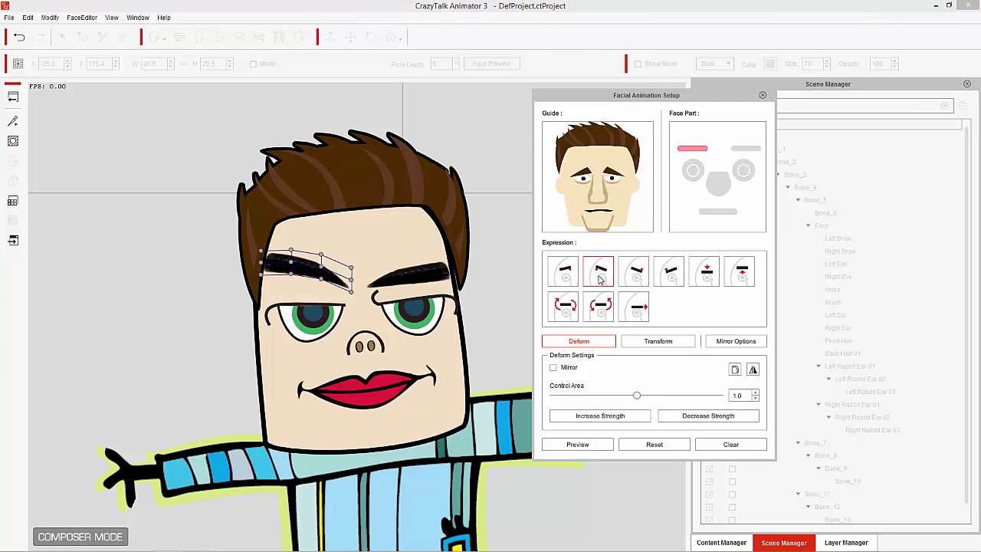
click(628, 281)
click(672, 276)
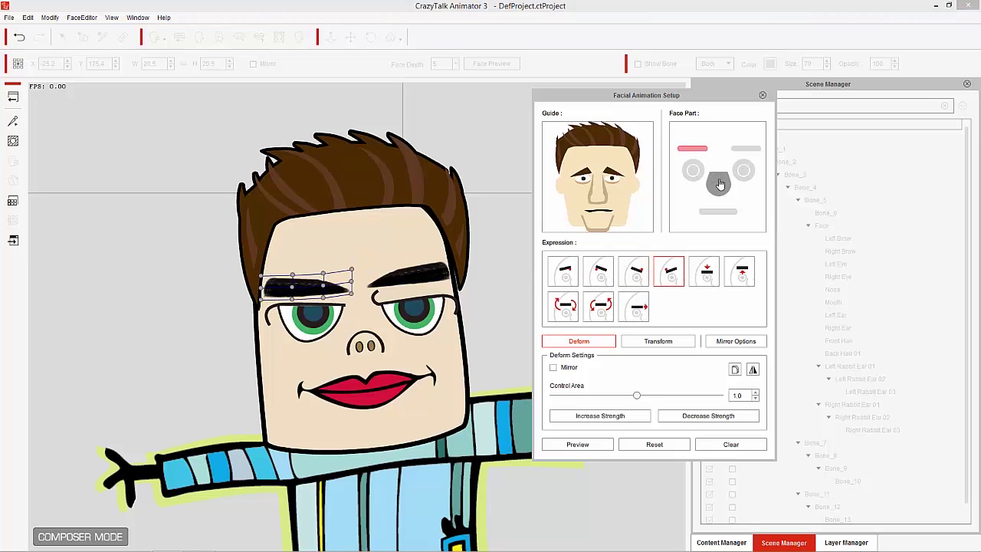
click(571, 277)
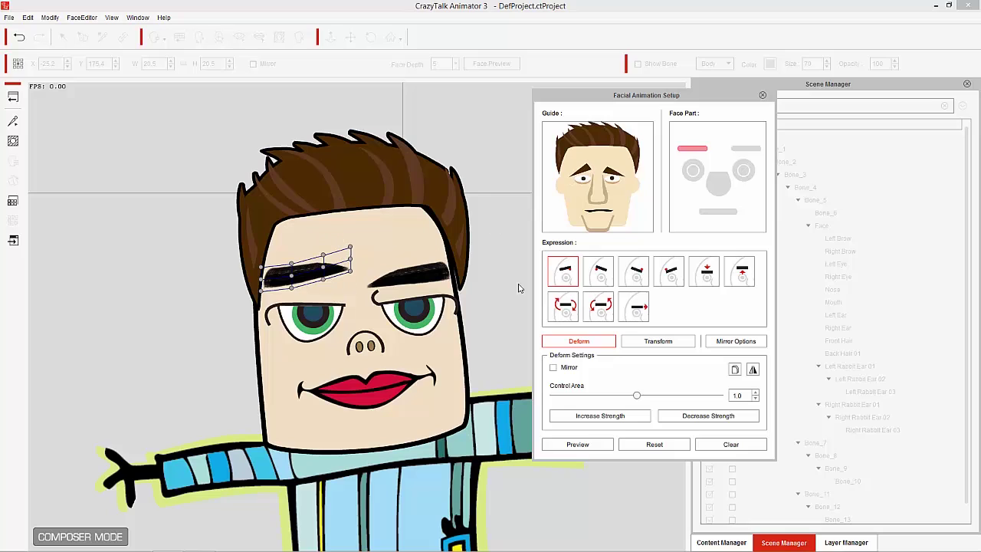
click(635, 308)
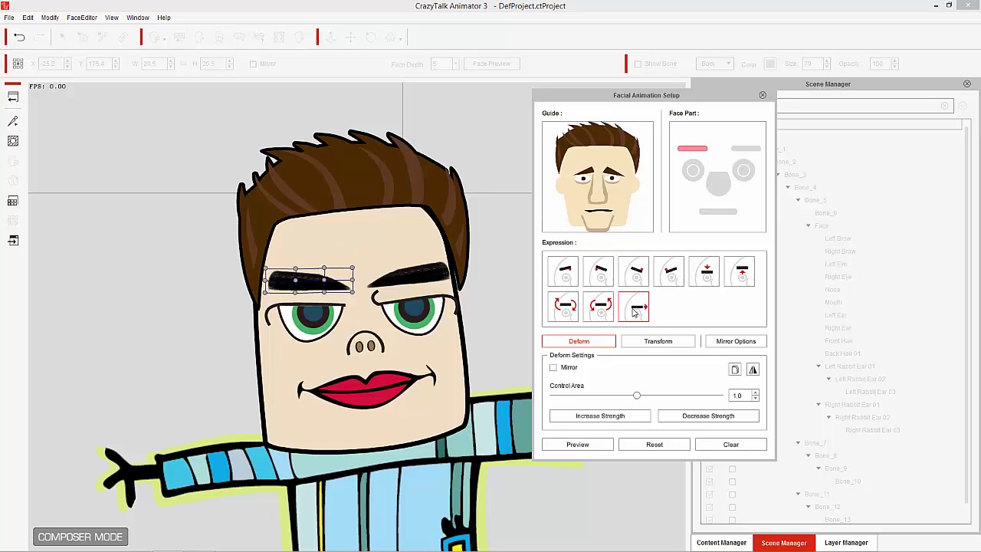
click(636, 274)
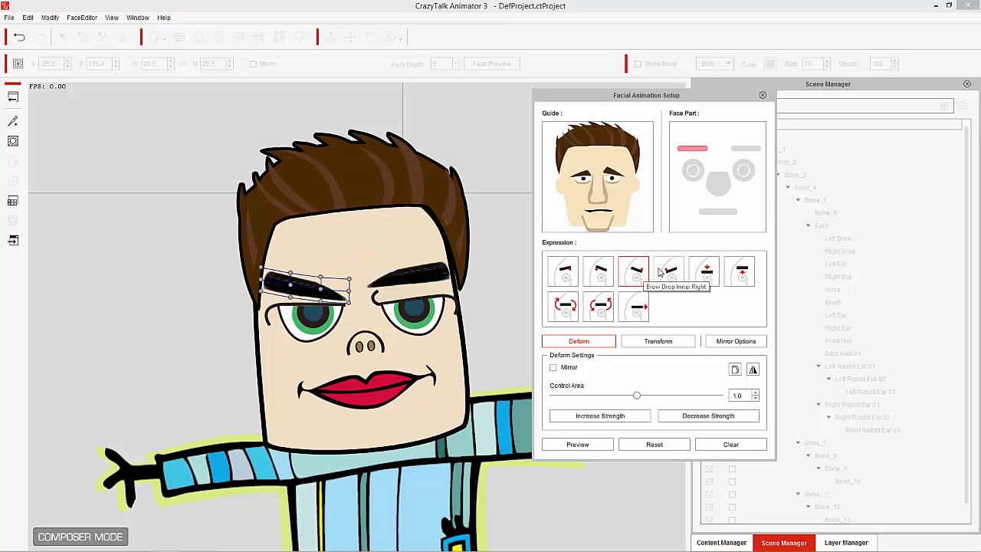
click(669, 272)
click(703, 272)
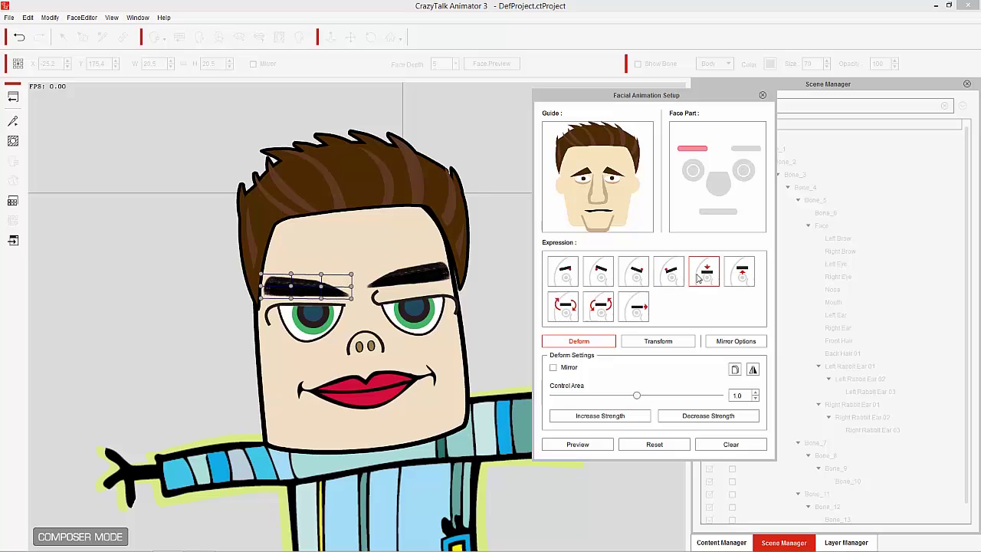
- Vary the deform strength of the right brow's Brow Drop Inner Right expression and leave it slightly weaker than its default
click(638, 278)
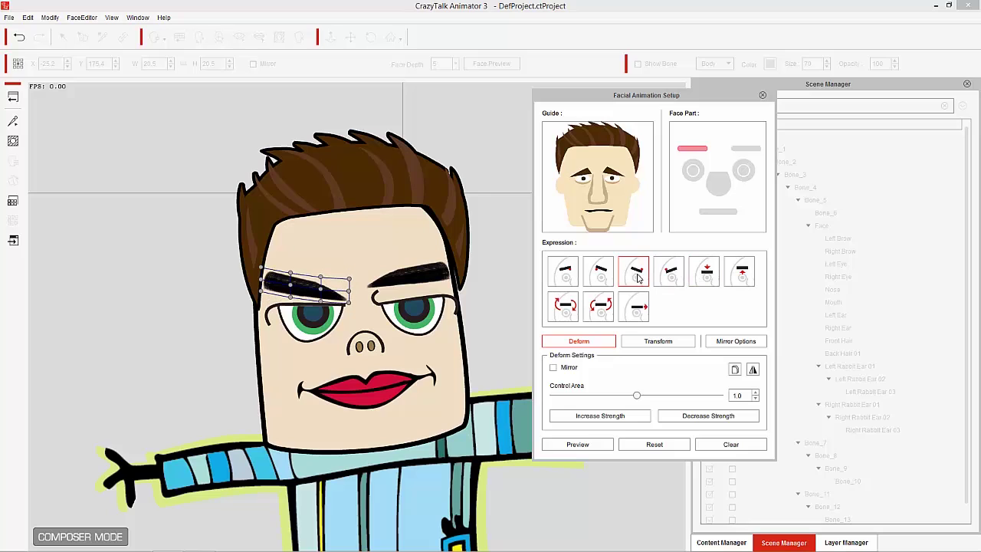
click(610, 418)
click(613, 419)
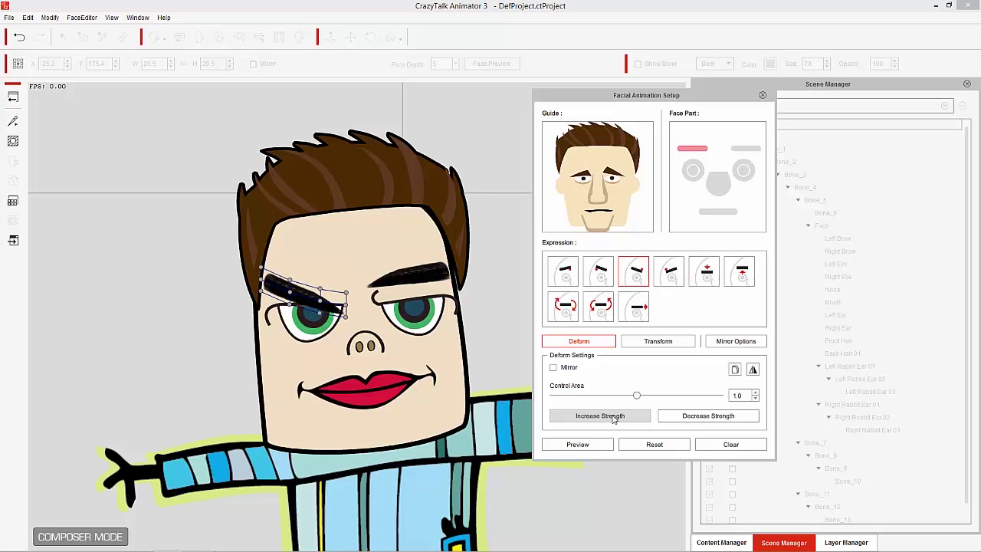
click(711, 415)
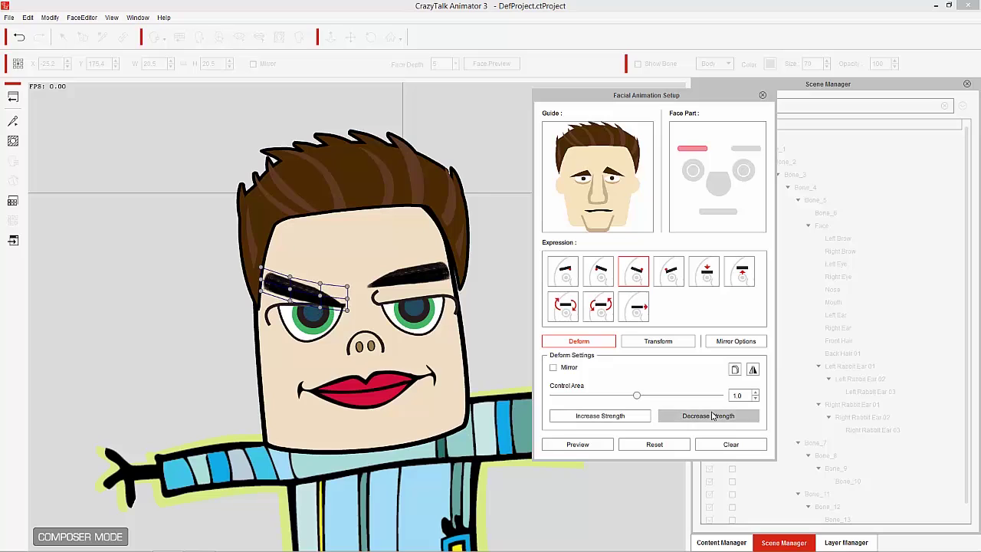
click(712, 415)
click(711, 416)
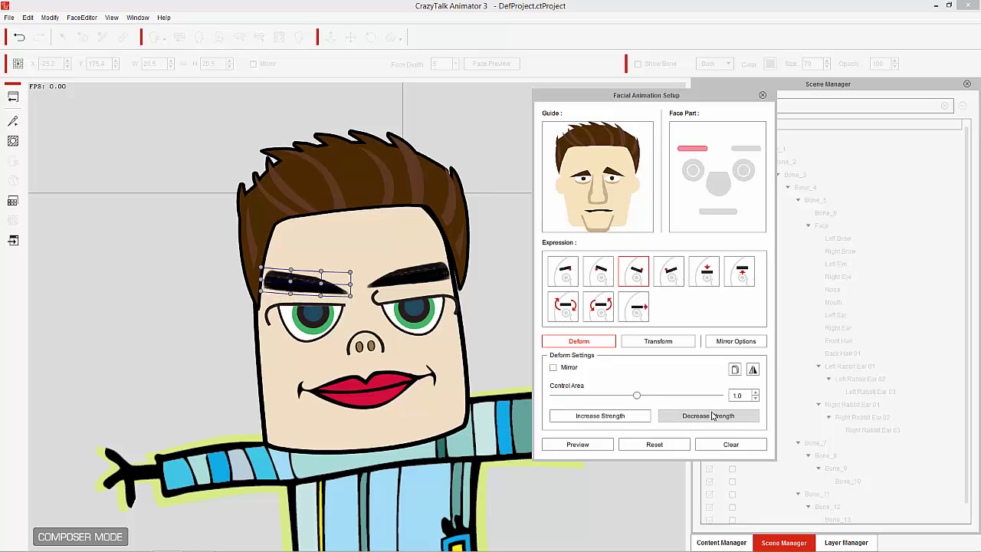
click(646, 417)
click(646, 418)
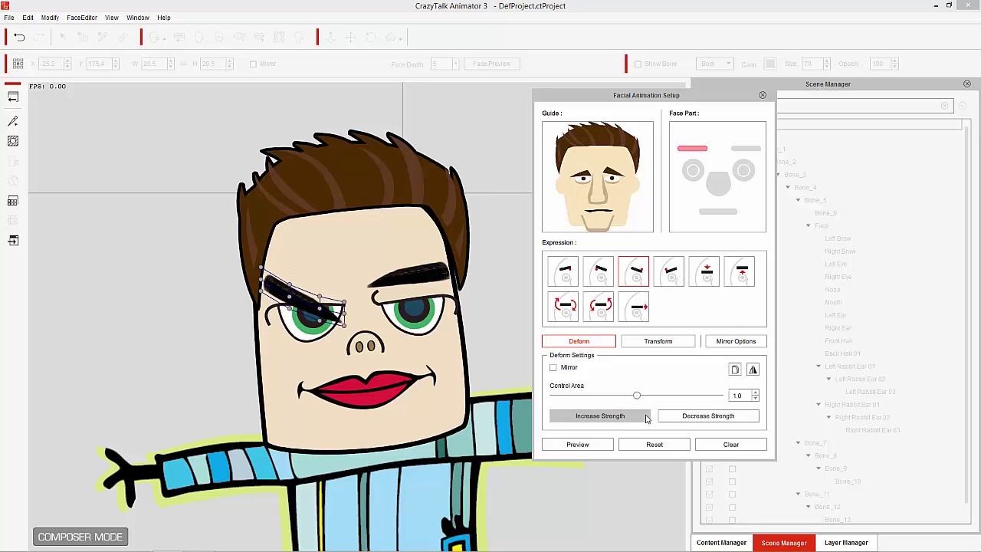
click(707, 418)
click(707, 417)
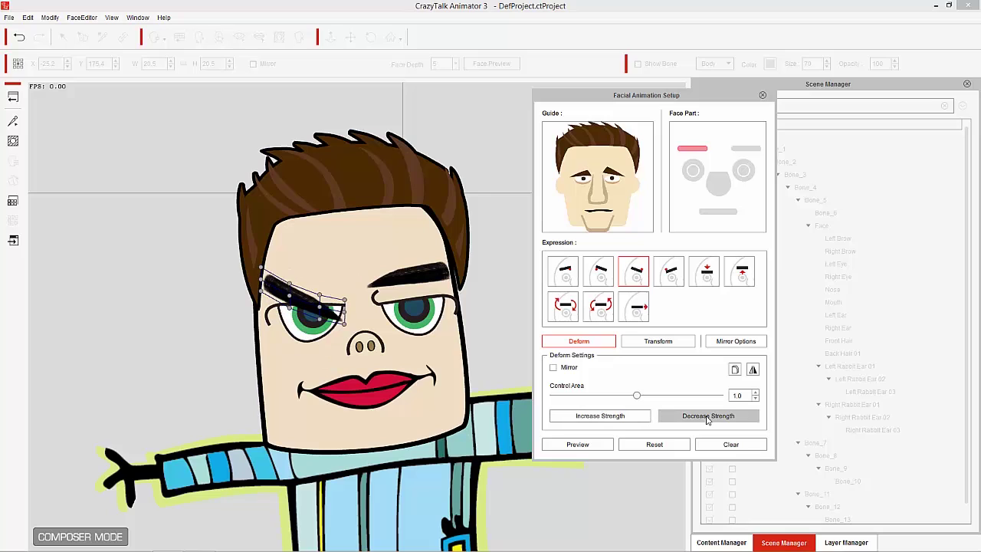
click(707, 418)
click(707, 417)
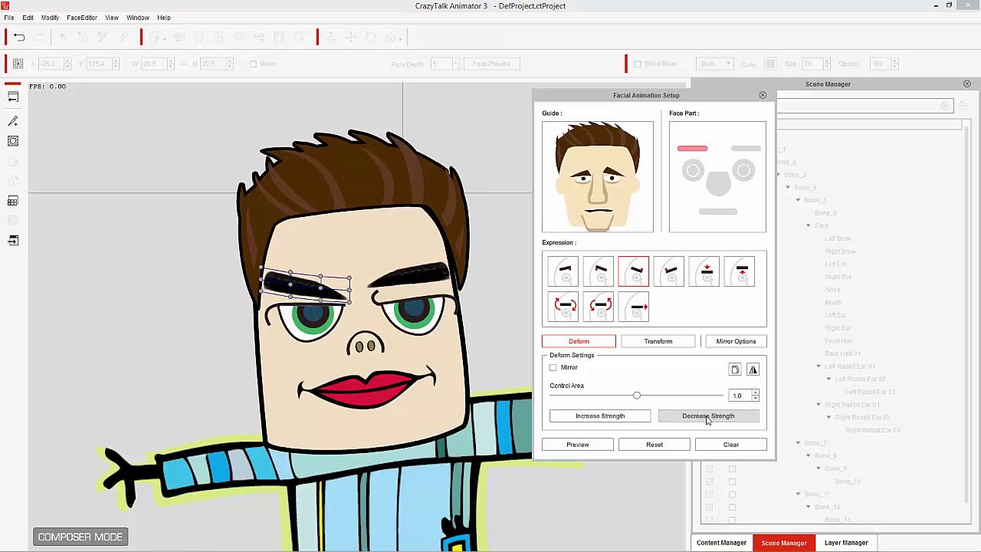
click(708, 418)
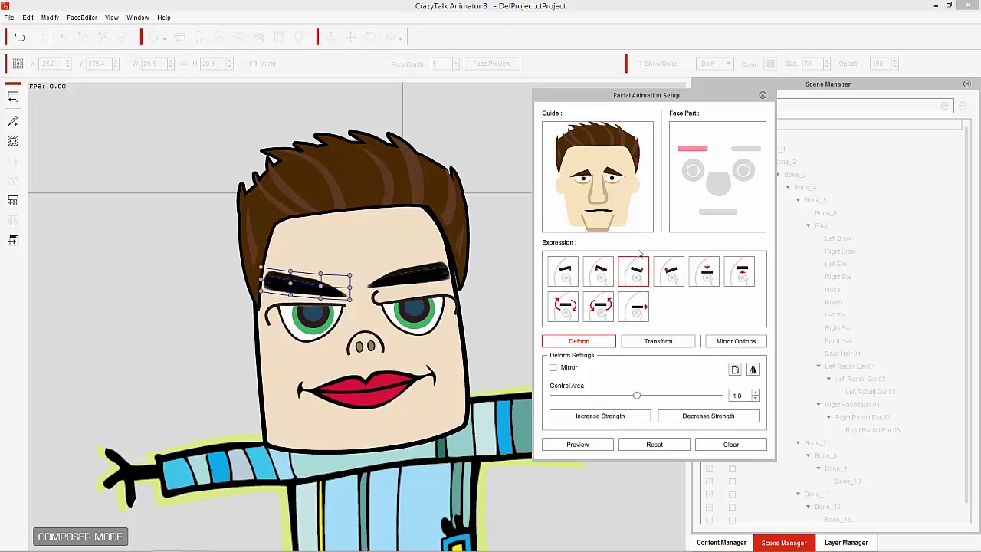
click(635, 308)
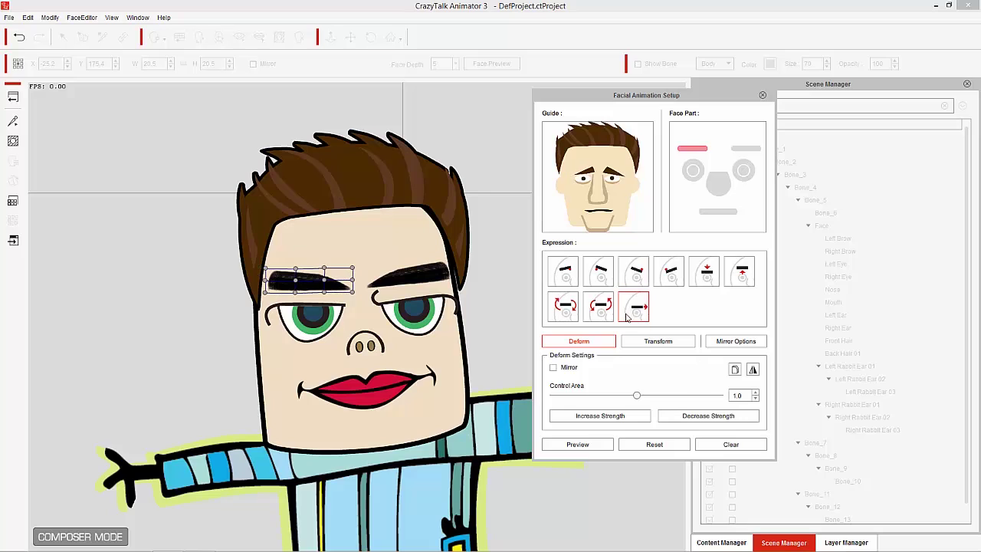
- Exaggerate the right brow's inner raise expression by moving the deform points at the brow's inner end farther up the forehead
click(571, 270)
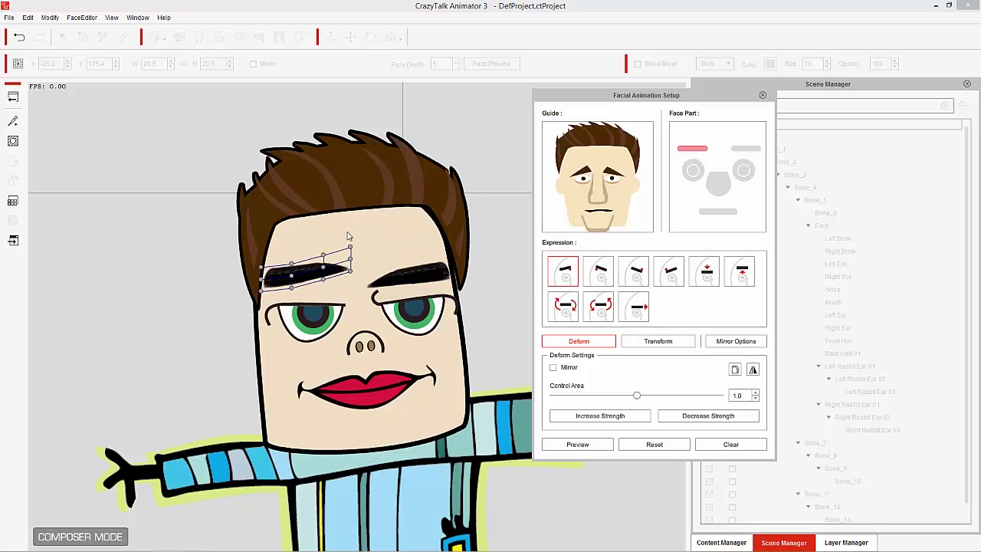
click(358, 293)
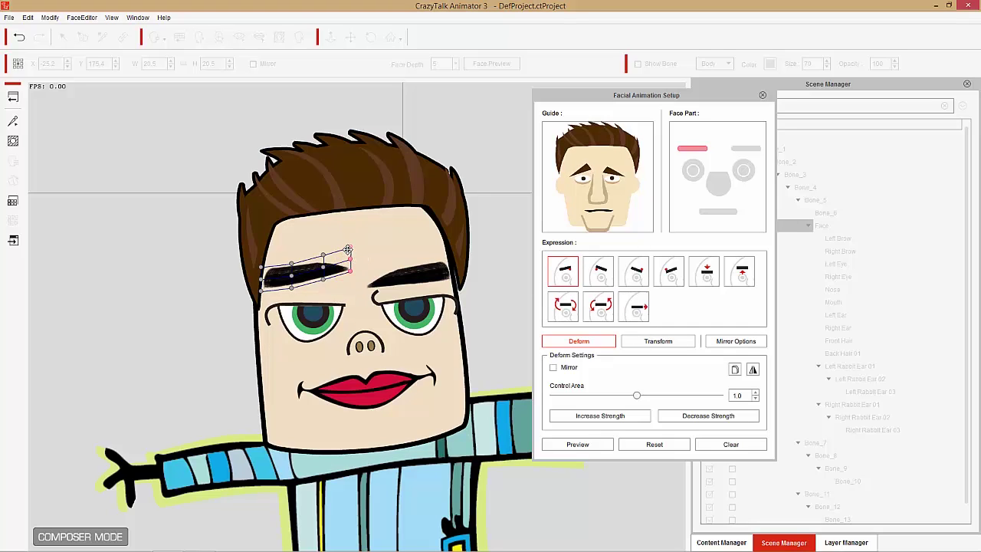
drag(349, 248, 342, 228)
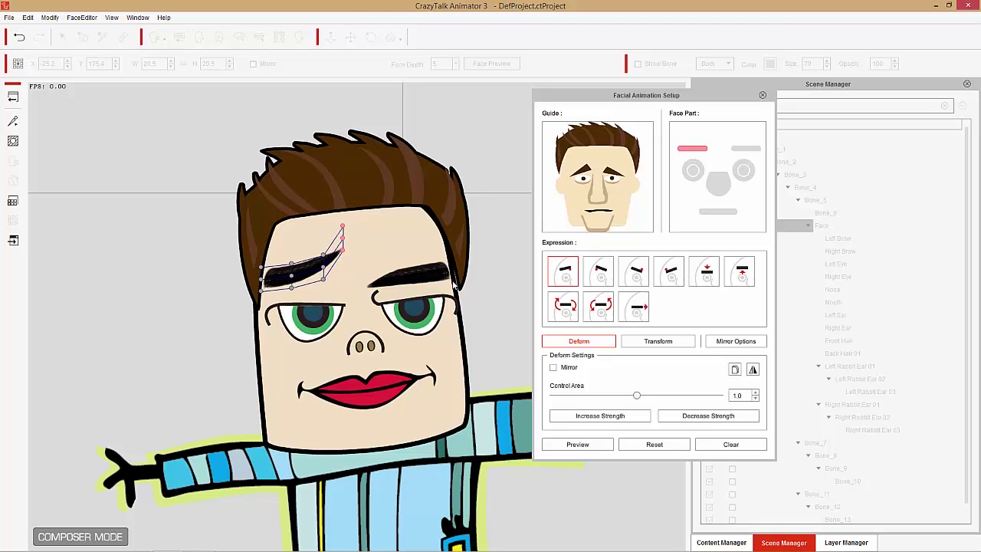
- Mirror the right brow's deformation to the left brow with Mirror by Current Expression and compare the two brows
click(735, 343)
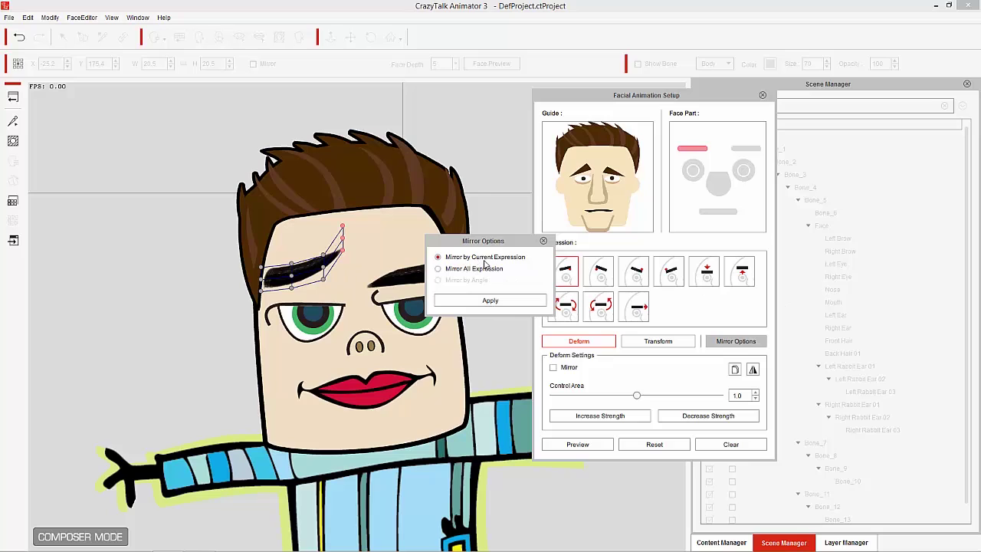
click(495, 302)
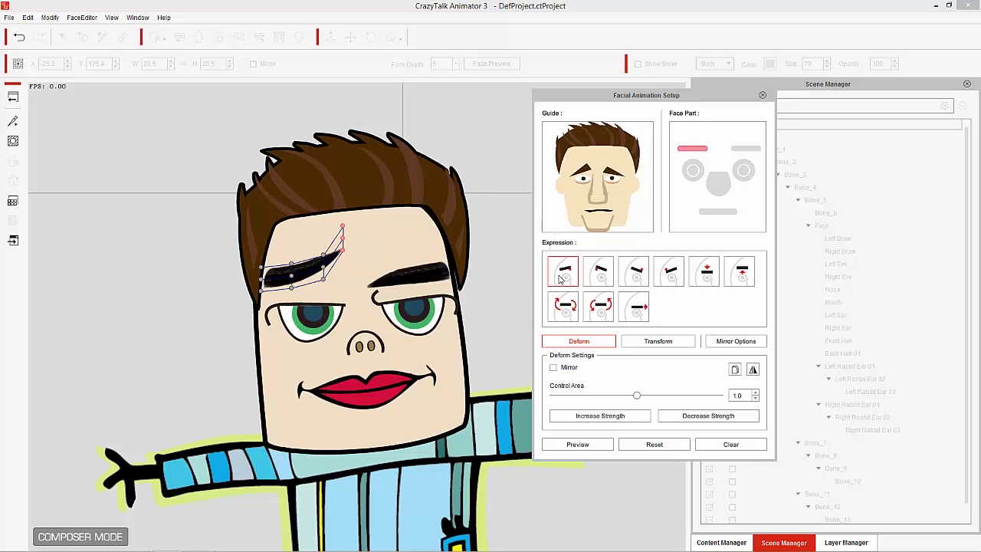
click(744, 149)
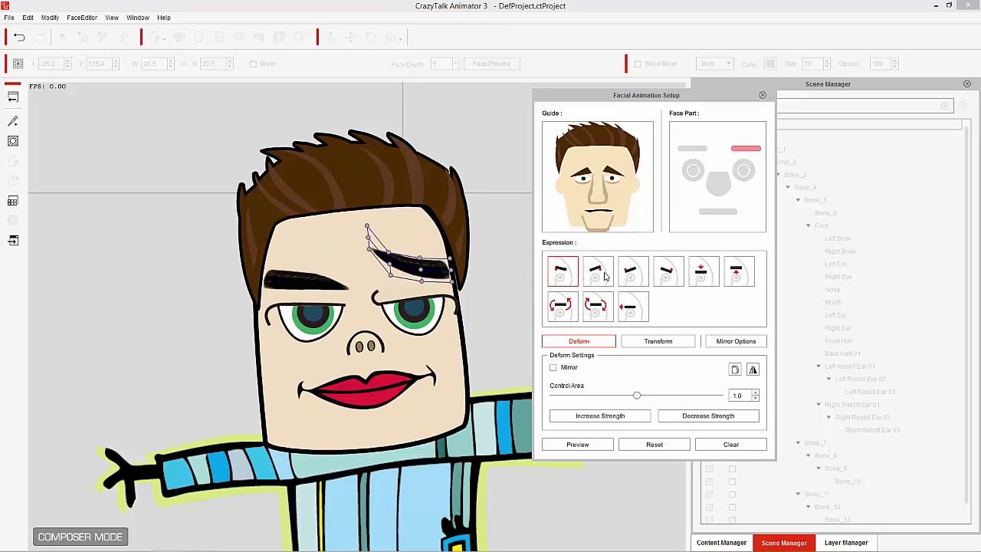
click(691, 151)
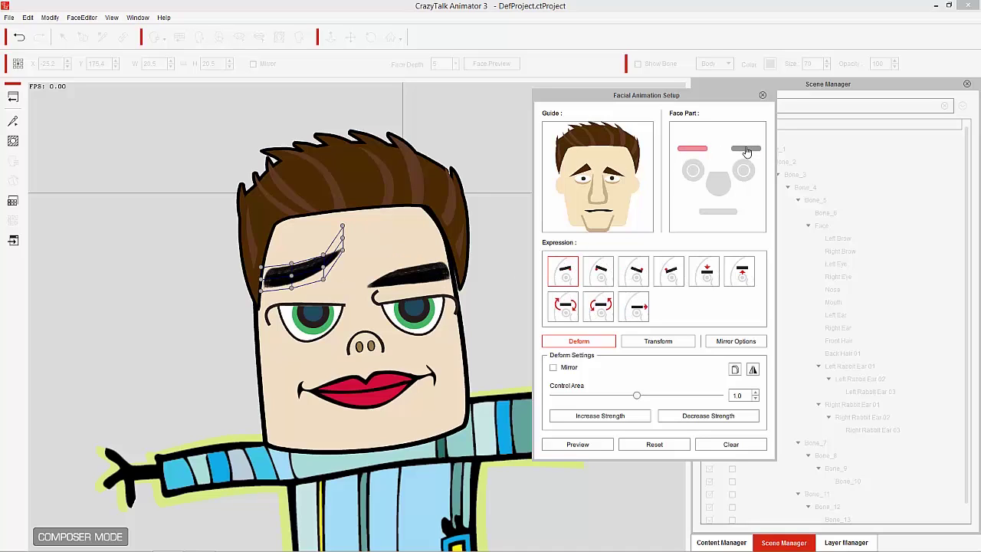
click(747, 150)
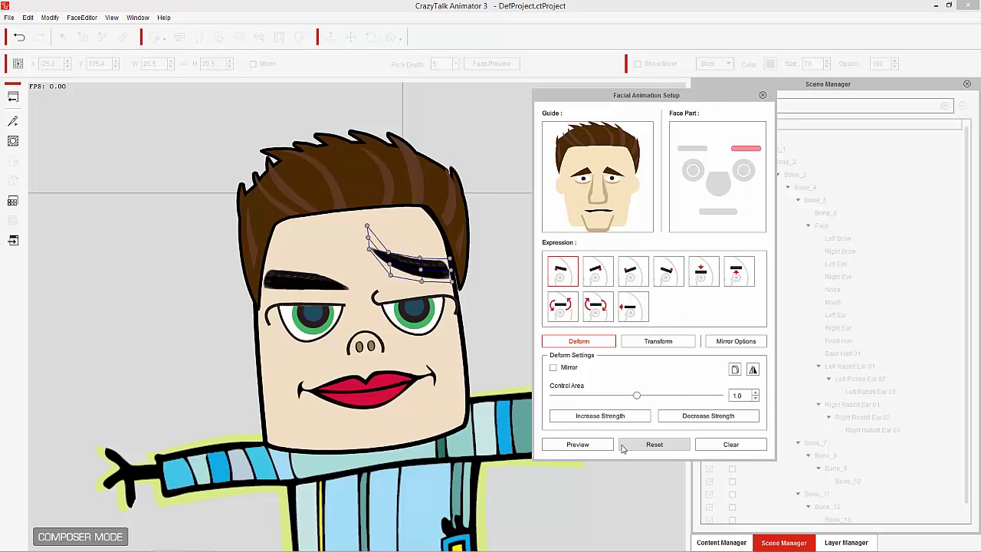
- Preview the left brow's facial animation, and leave the Facial Animation Setup to return to Stage mode
click(579, 444)
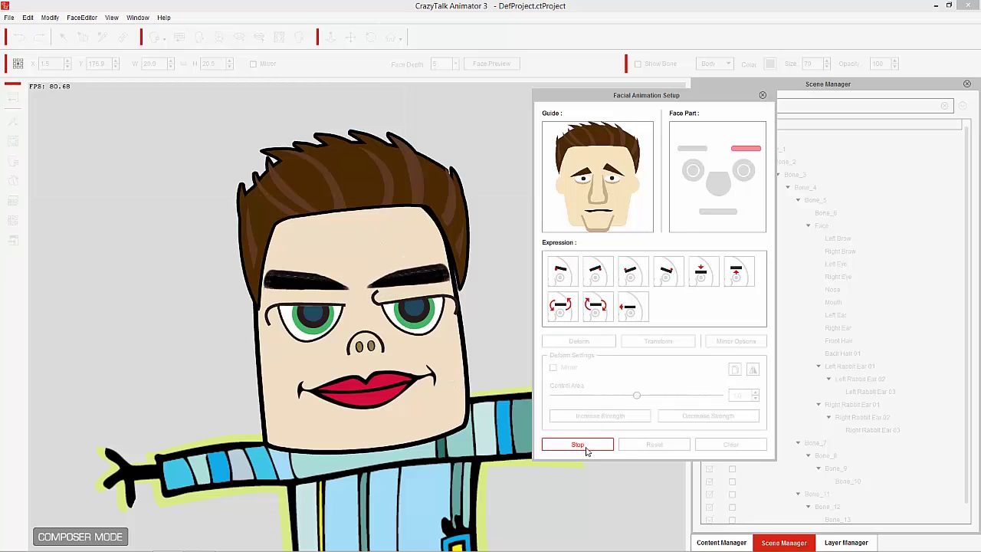
click(585, 448)
click(763, 95)
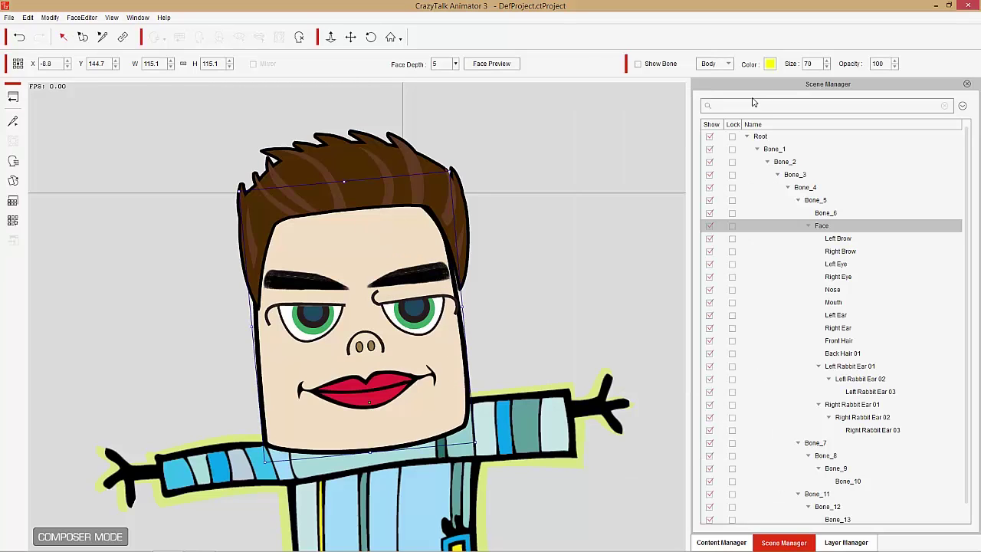
click(13, 99)
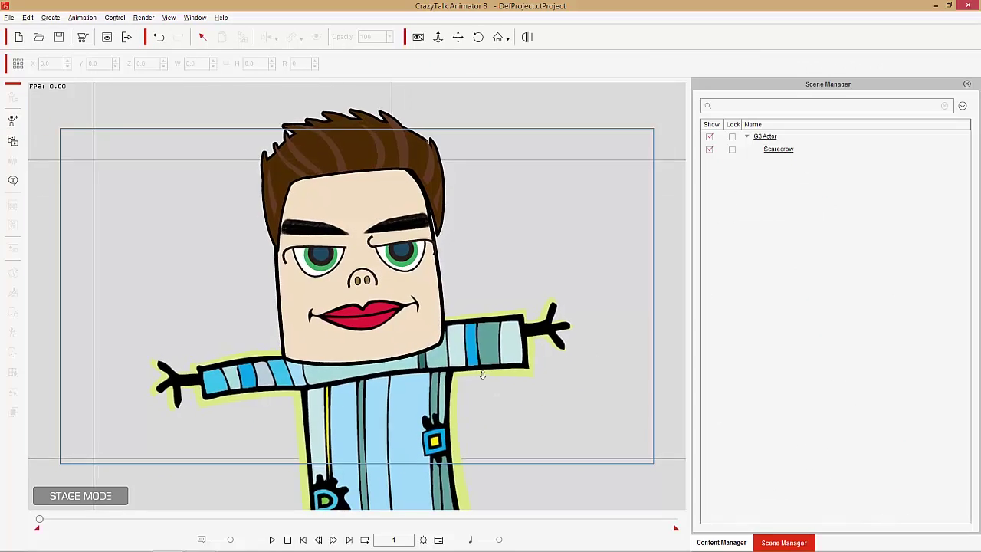
- Preview the scarecrow's facial movement in the Face Puppet with the fourth Full Face Control preset, and close the Face Puppet
click(387, 344)
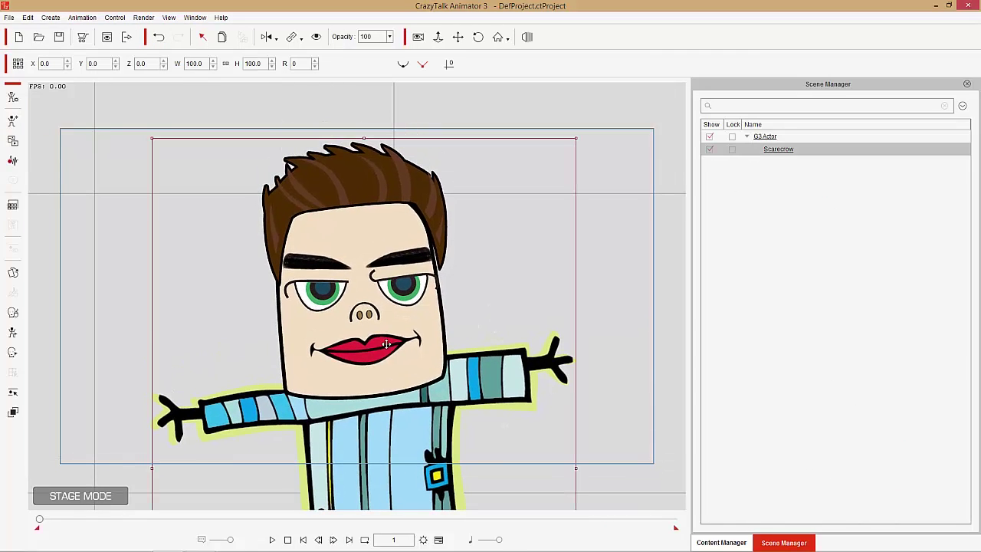
click(13, 313)
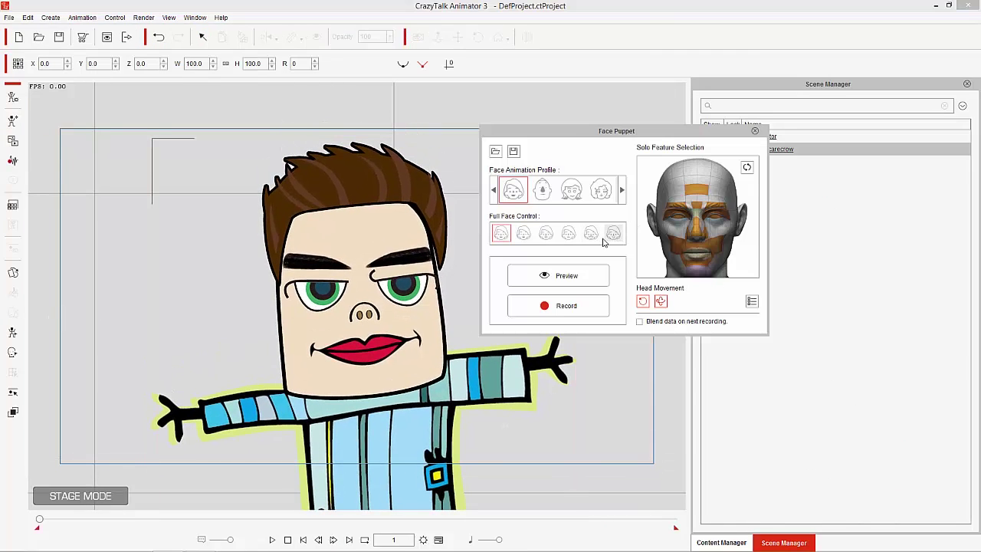
click(568, 233)
key(space)
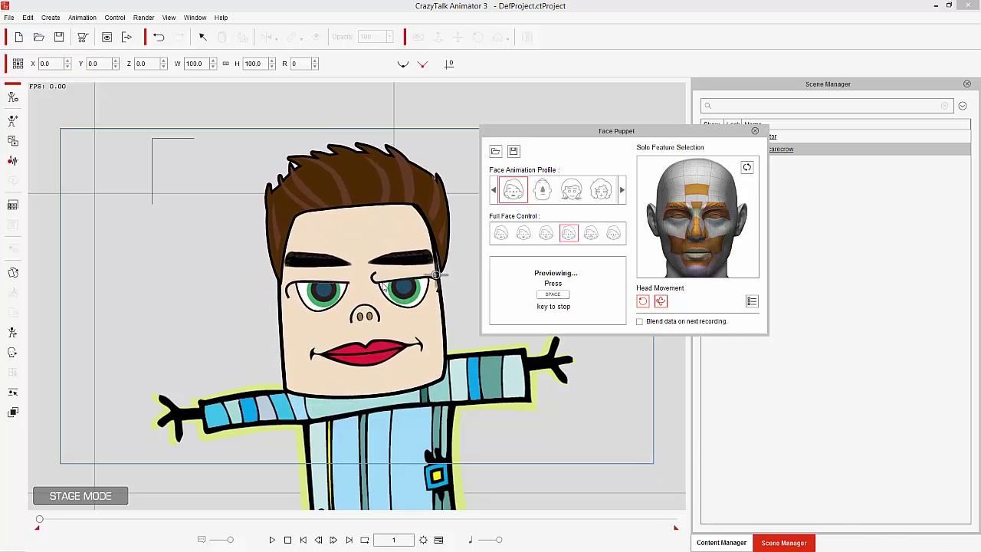
key(space)
click(756, 132)
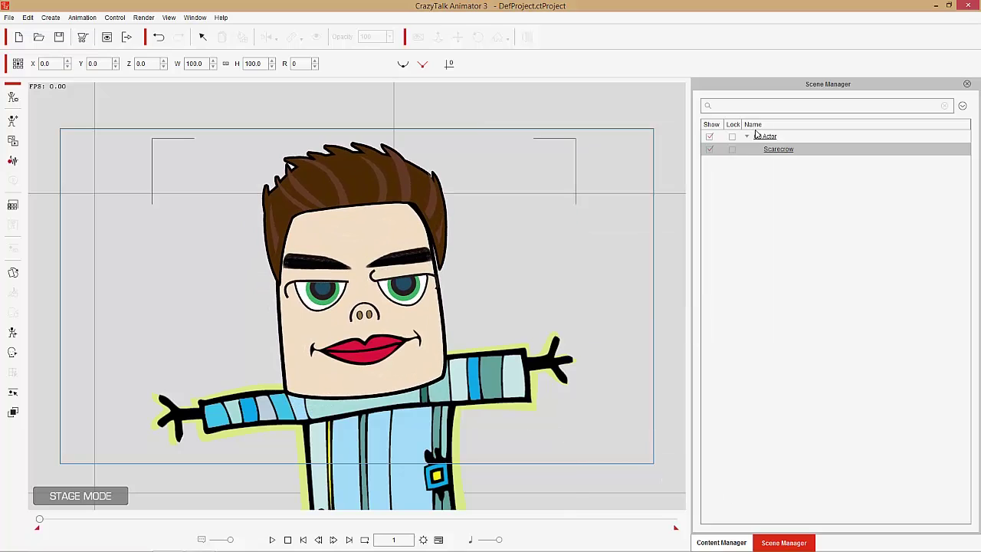